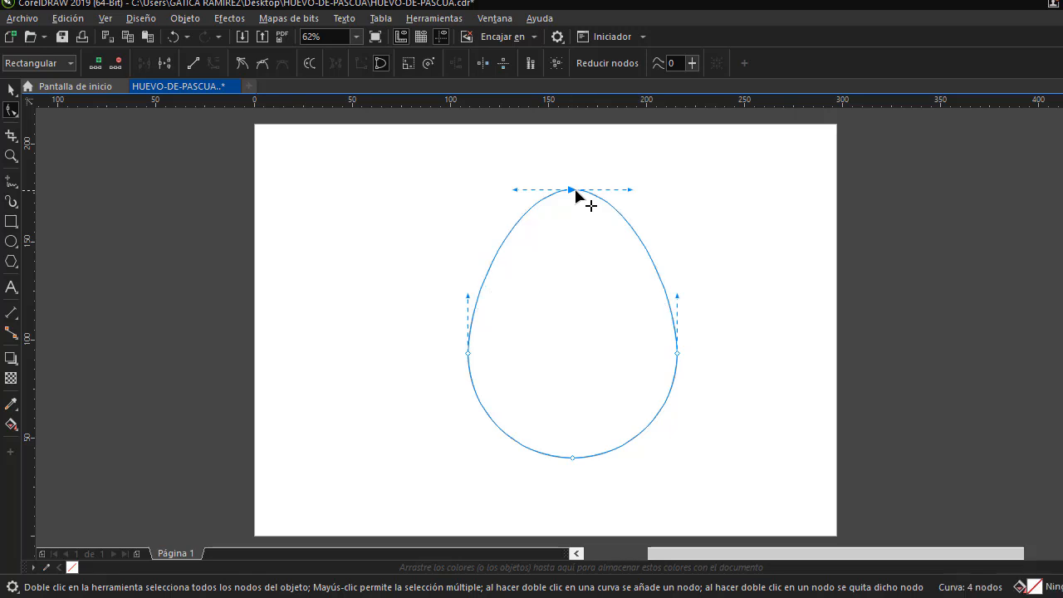
# Lower the bottom node of the egg curve until the shape is about 143 mm tall, and select the whole egg
pyautogui.moveTo(573, 459); pyautogui.dragTo(573, 471)
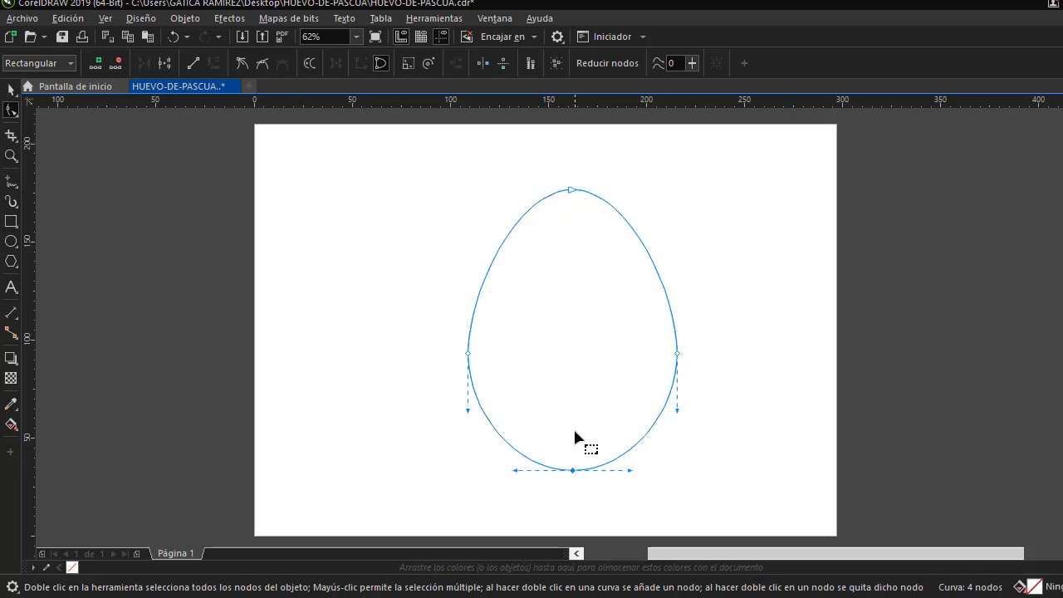
pyautogui.press('space')
pyautogui.click(199, 221)
pyautogui.click(630, 350)
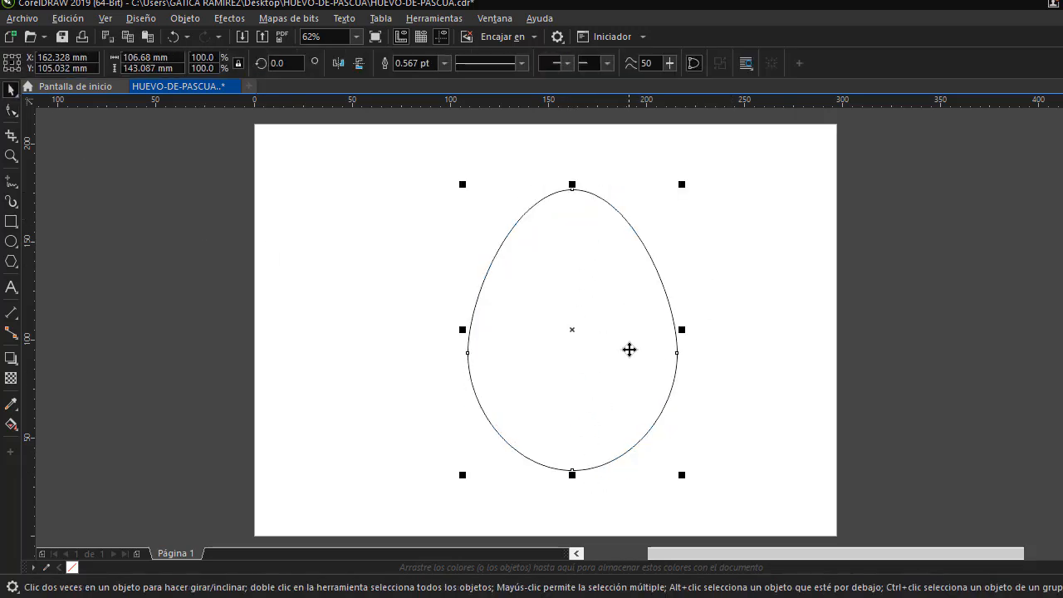
# Copy the egg up and left, and add a second overlapping copy enlarged to about 136 × 182 mm
pyautogui.moveTo(611, 412); pyautogui.dragTo(523, 271)
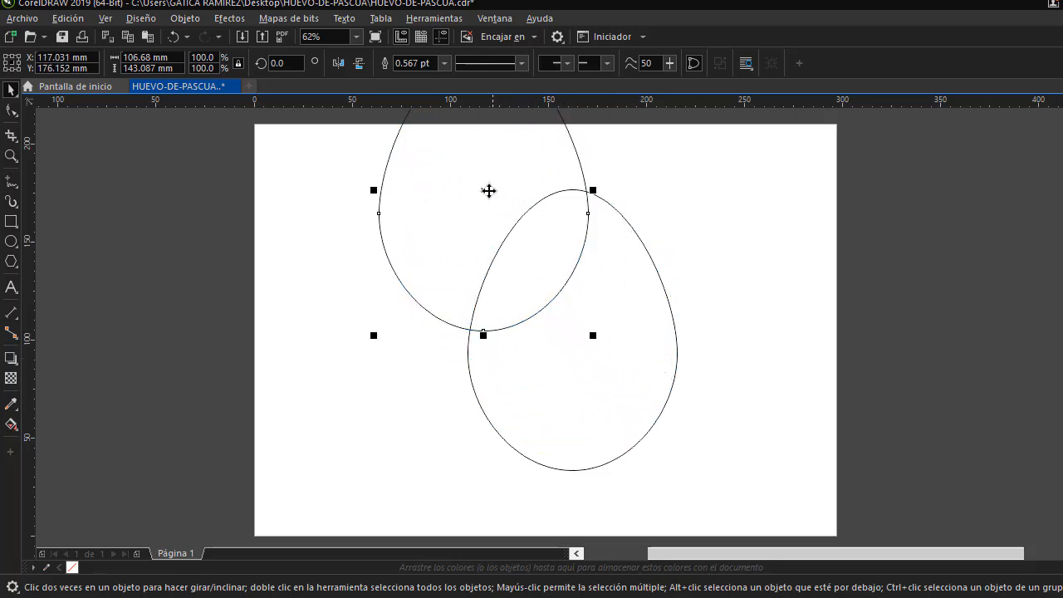
pyautogui.moveTo(485, 189); pyautogui.dragTo(557, 322)
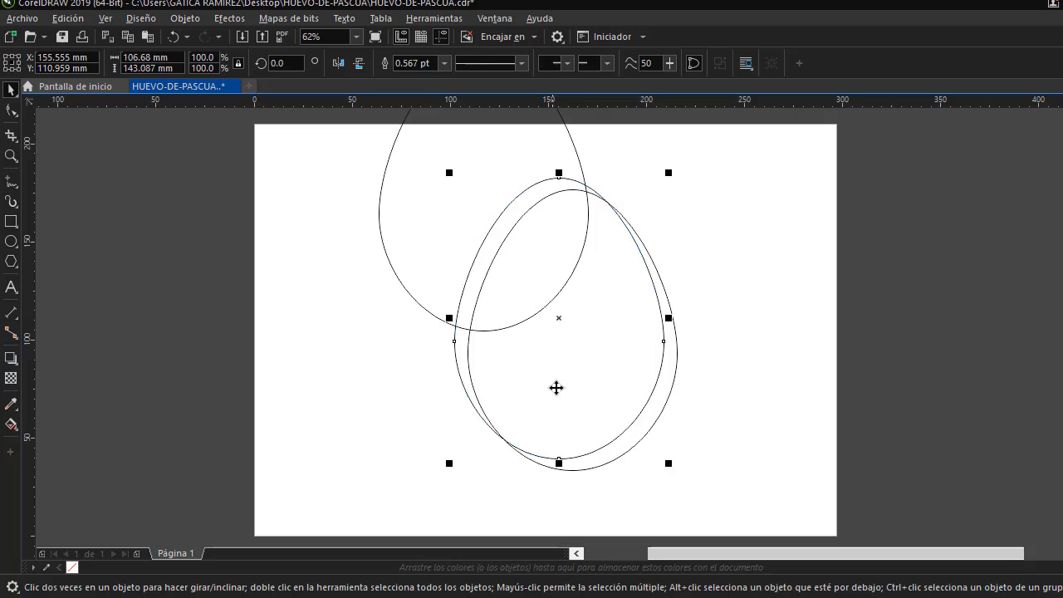
pyautogui.moveTo(449, 463); pyautogui.dragTo(418, 503)
pyautogui.moveTo(607, 373); pyautogui.dragTo(587, 330)
pyautogui.click(777, 306)
# Use Smart Fill to create highlight and shadow shapes in the original egg's upper-left overlap and lower-right crescent
pyautogui.click(18, 430)
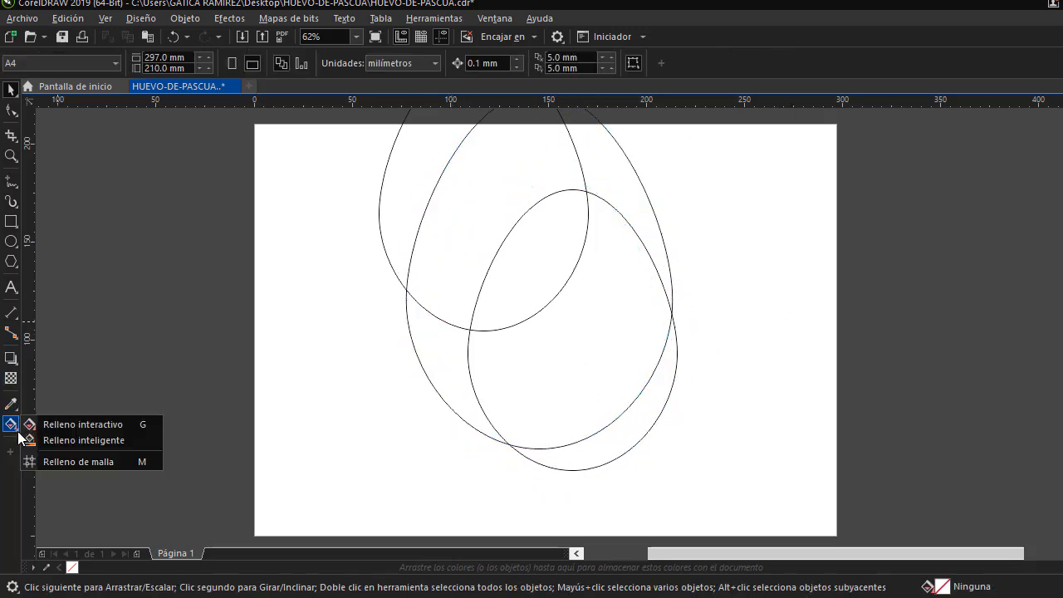
pyautogui.click(66, 440)
pyautogui.click(518, 286)
pyautogui.click(643, 402)
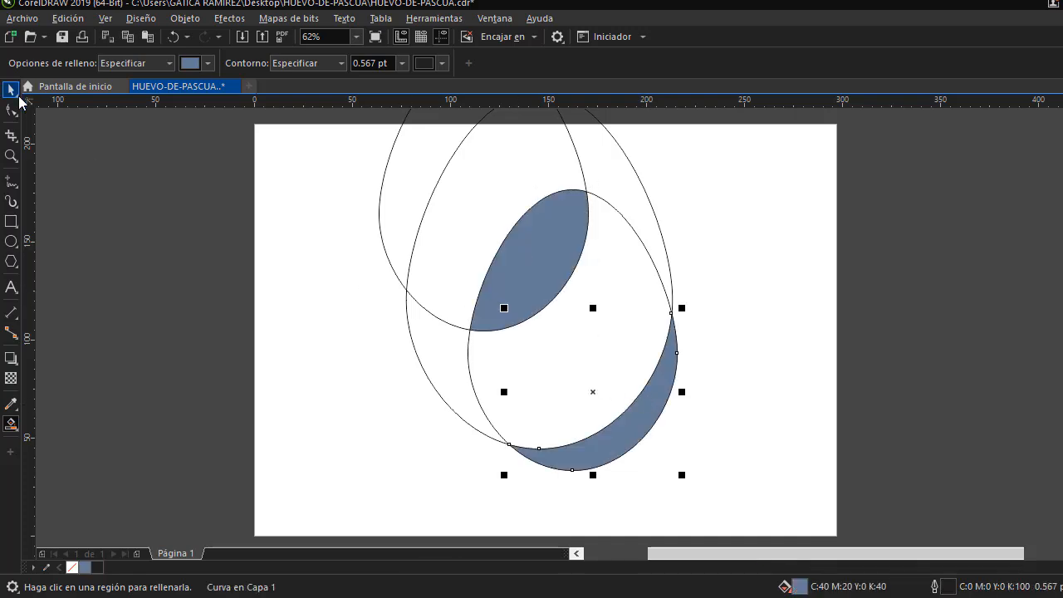
# Delete the two helper egg copies, keeping the original egg and the two filled shapes
pyautogui.click(11, 90)
pyautogui.click(61, 90)
pyautogui.click(420, 216)
pyautogui.press('Delete')
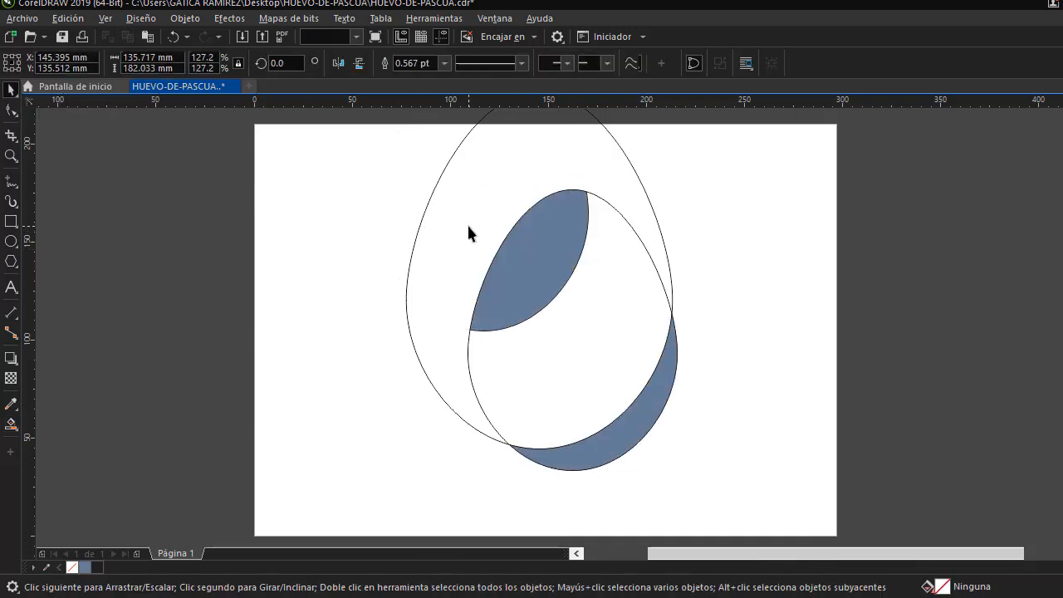
pyautogui.click(675, 294)
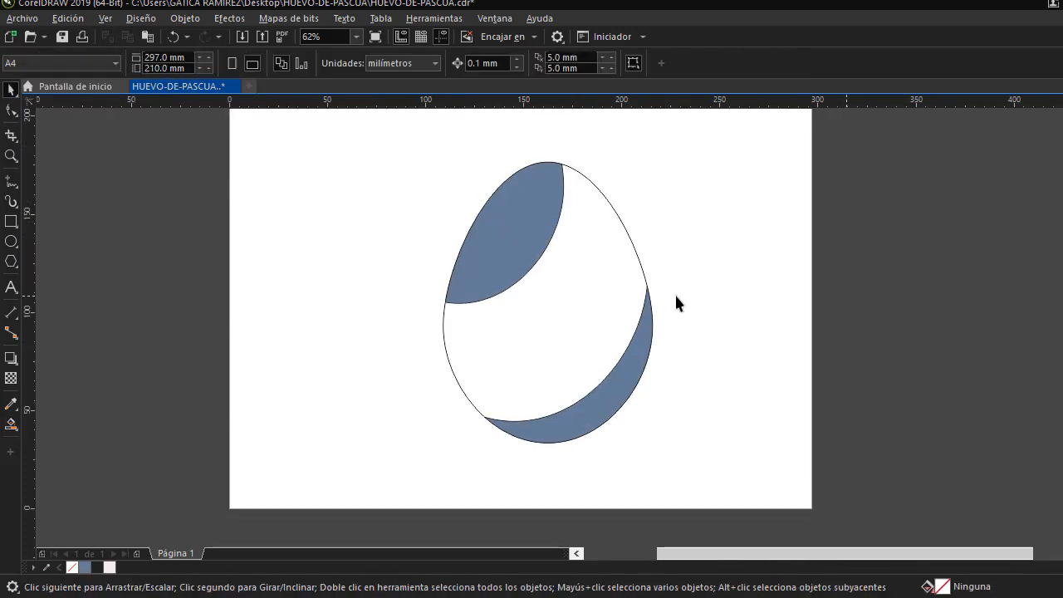
# Fill the base egg with pale pink
pyautogui.click(568, 259)
pyautogui.click(110, 568)
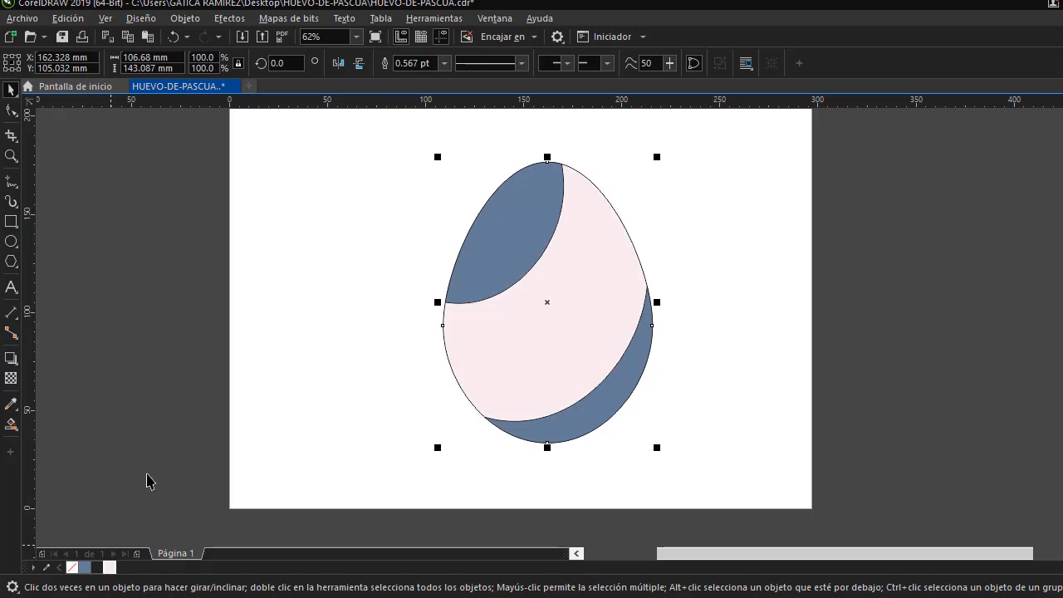
pyautogui.click(147, 481)
# Fill the egg's upper-left highlight shape with white and remove its outline
pyautogui.click(494, 240)
pyautogui.click(1059, 282)
pyautogui.rightClick(1059, 116)
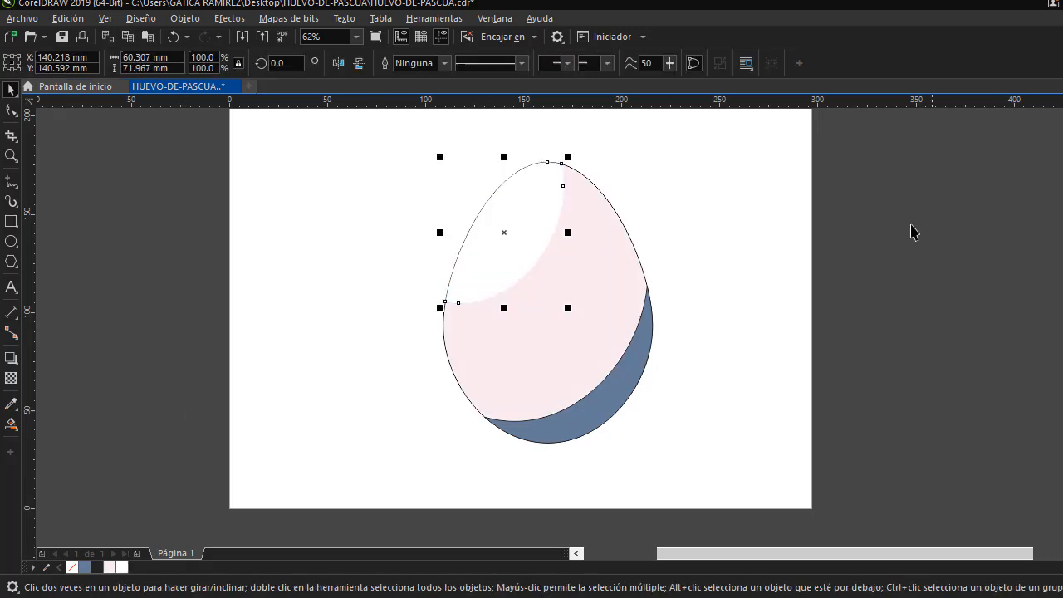
pyautogui.click(912, 231)
# Fill the egg's lower-right shadow crescent with black and remove its outline
pyautogui.click(609, 383)
pyautogui.click(636, 382)
pyautogui.click(631, 382)
pyautogui.click(1059, 133)
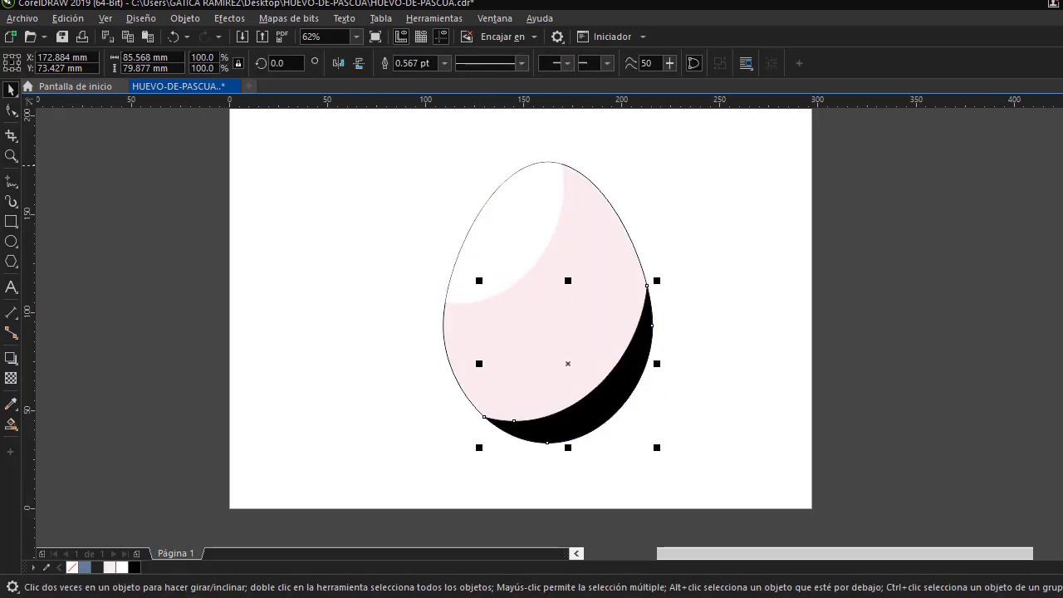
pyautogui.click(997, 185)
# Apply a uniform transparency of 75 to both the highlight and the shadow shapes of the egg
pyautogui.click(617, 368)
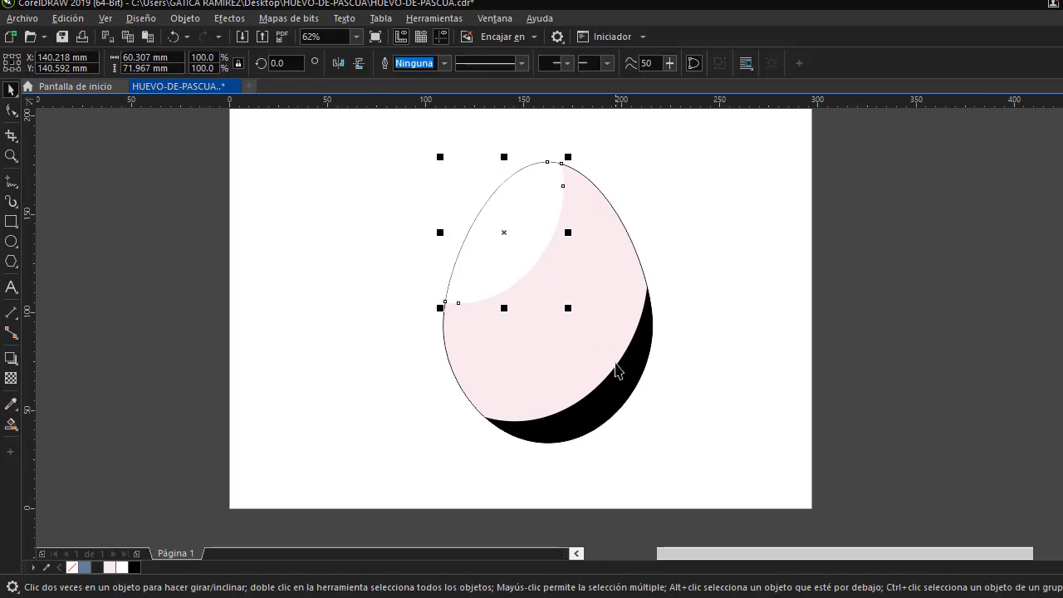
pyautogui.click(8, 382)
pyautogui.moveTo(567, 458); pyautogui.dragTo(550, 461)
pyautogui.write('75')
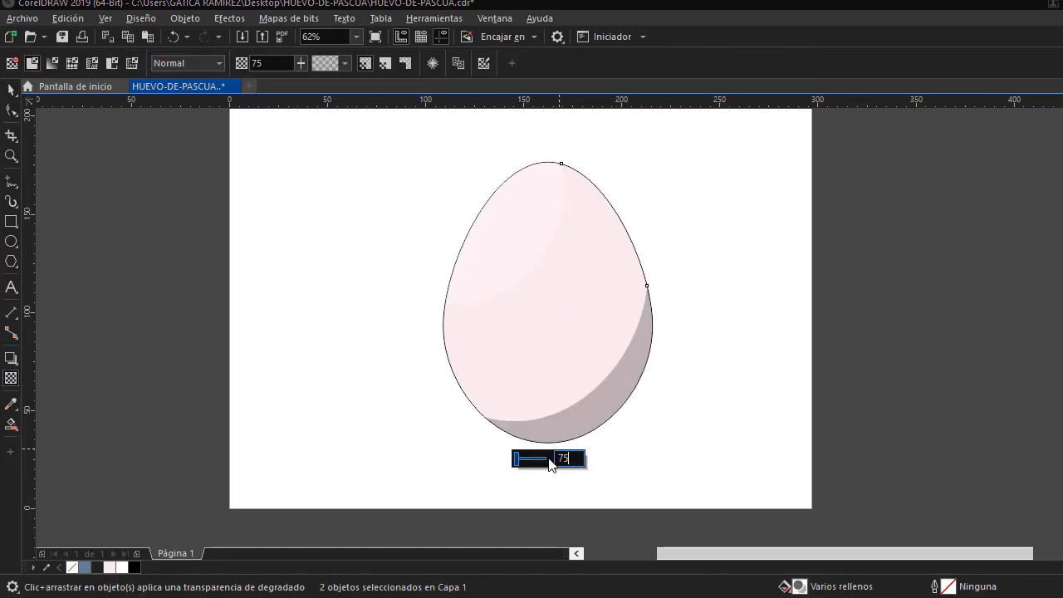
pyautogui.click(11, 90)
pyautogui.click(129, 197)
# PowerClip the highlight and shadow shapes inside the pink egg
pyautogui.click(519, 250)
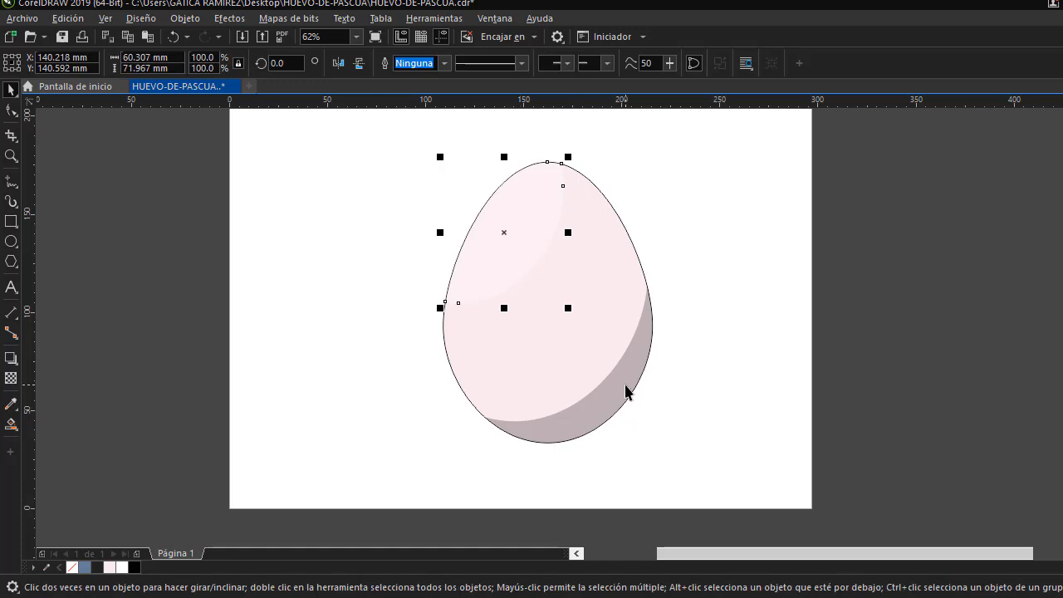
pyautogui.keyDown('shift'); pyautogui.click(625, 384); pyautogui.keyUp('shift')
pyautogui.rightClick(625, 384)
pyautogui.click(694, 379)
pyautogui.click(606, 280)
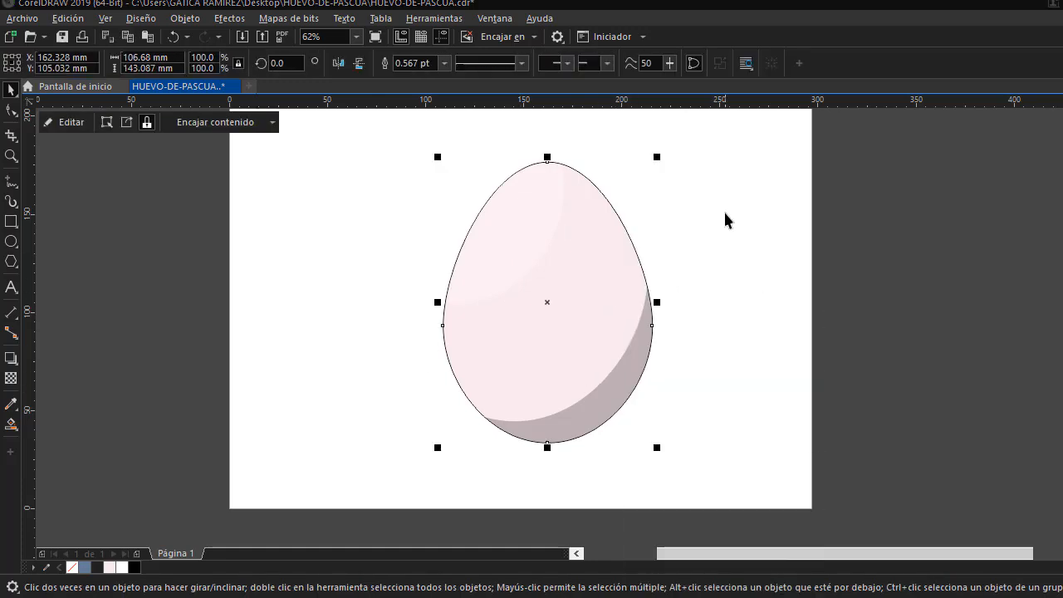
pyautogui.click(987, 244)
# Set the egg's outline width to 8.0 pt
pyautogui.click(599, 243)
pyautogui.click(445, 71)
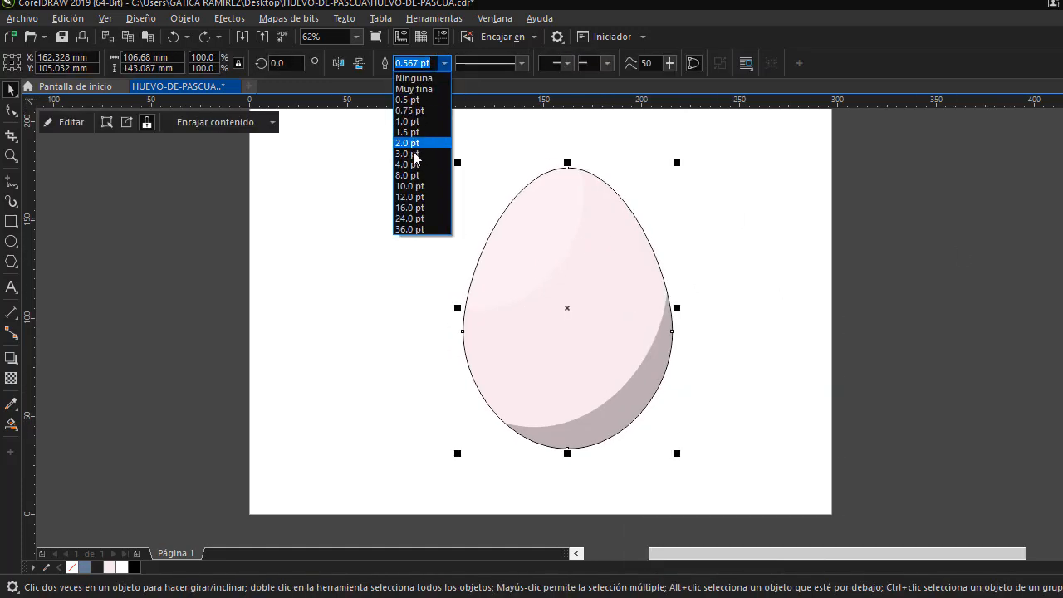
pyautogui.click(417, 176)
pyautogui.click(140, 249)
# Draw a circle about 196 mm in diameter crossing the egg near its tip, and place a vertical guideline through the egg's centre
pyautogui.click(11, 241)
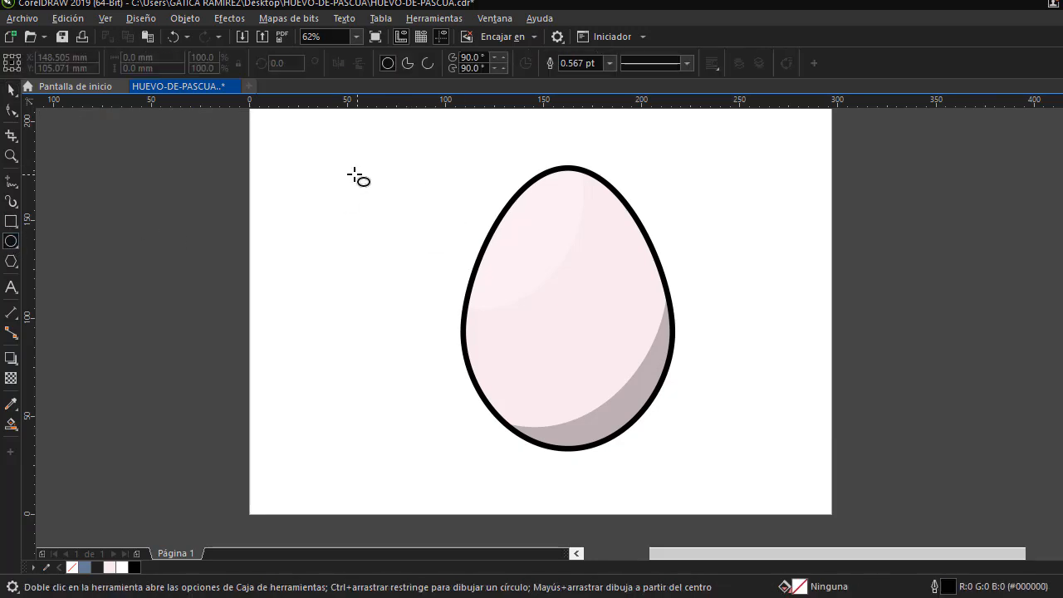
pyautogui.moveTo(311, 204); pyautogui.dragTo(700, 380)
pyautogui.click(9, 97)
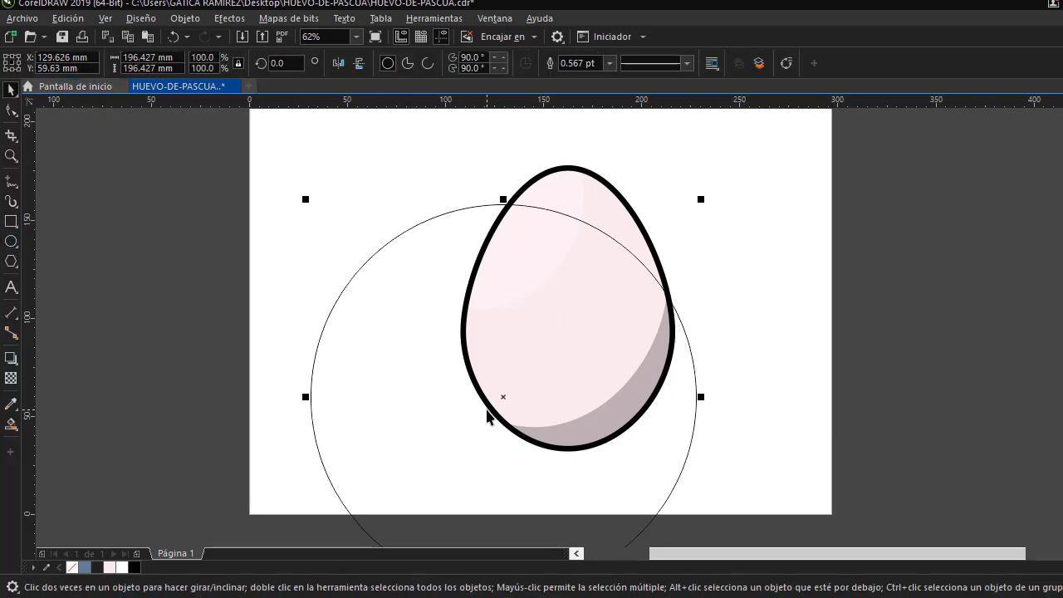
pyautogui.moveTo(508, 406); pyautogui.dragTo(569, 387)
pyautogui.moveTo(37, 248); pyautogui.dragTo(569, 310)
pyautogui.click(599, 192)
# Create a cap shape at the egg's tip above the circle with Smart Fill, and delete the circle
pyautogui.click(10, 424)
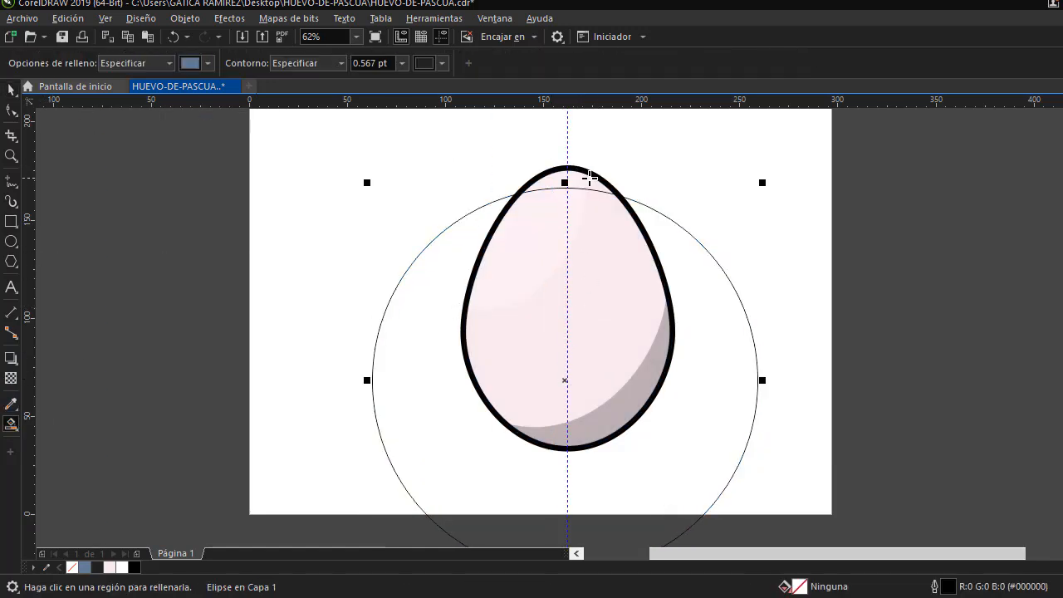
pyautogui.click(584, 177)
pyautogui.click(11, 90)
pyautogui.click(438, 253)
pyautogui.press('Delete')
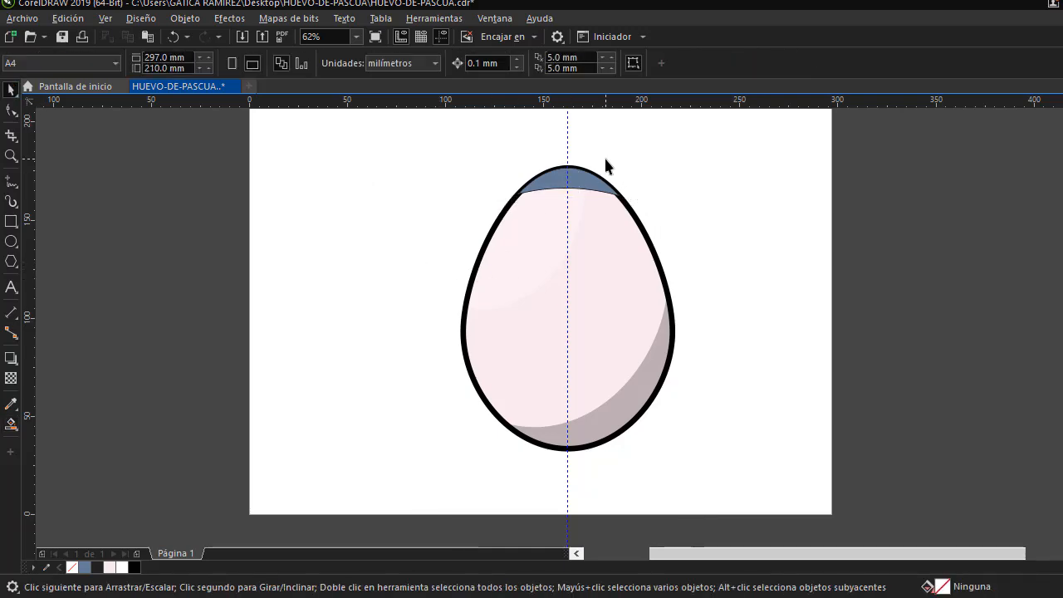
# Set the outline width of the egg's cap shape to 4.0 pt
pyautogui.scroll(3, 604, 158)
pyautogui.click(506, 230)
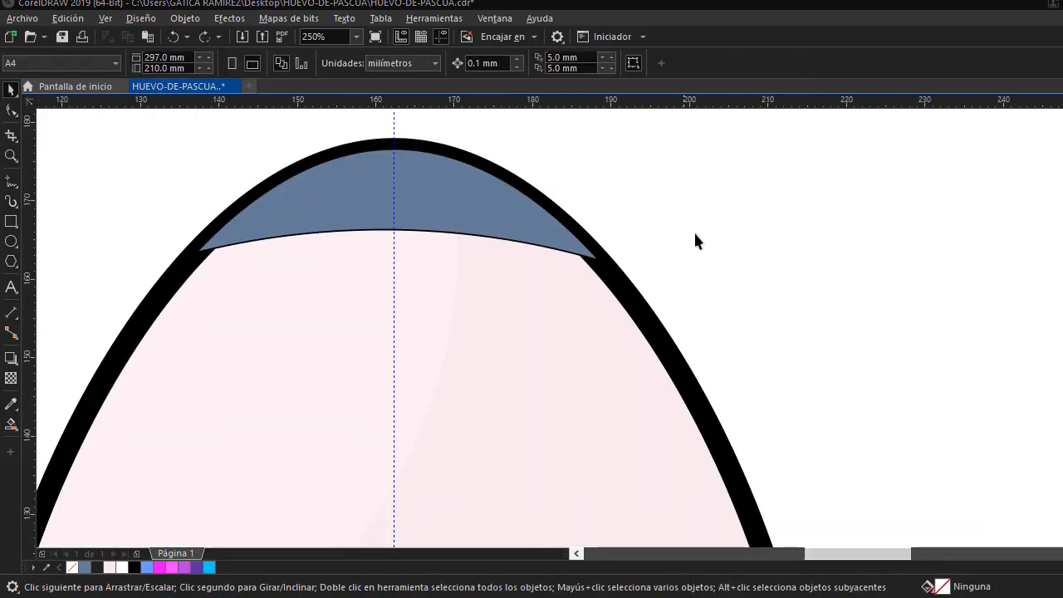
pyautogui.click(523, 212)
pyautogui.click(444, 63)
pyautogui.click(411, 165)
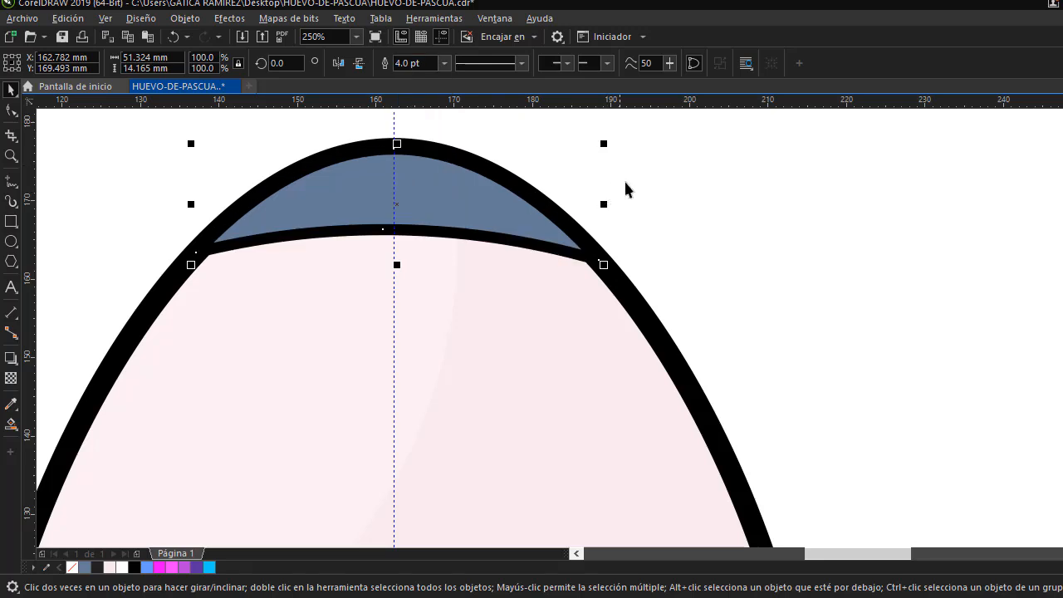
pyautogui.click(629, 188)
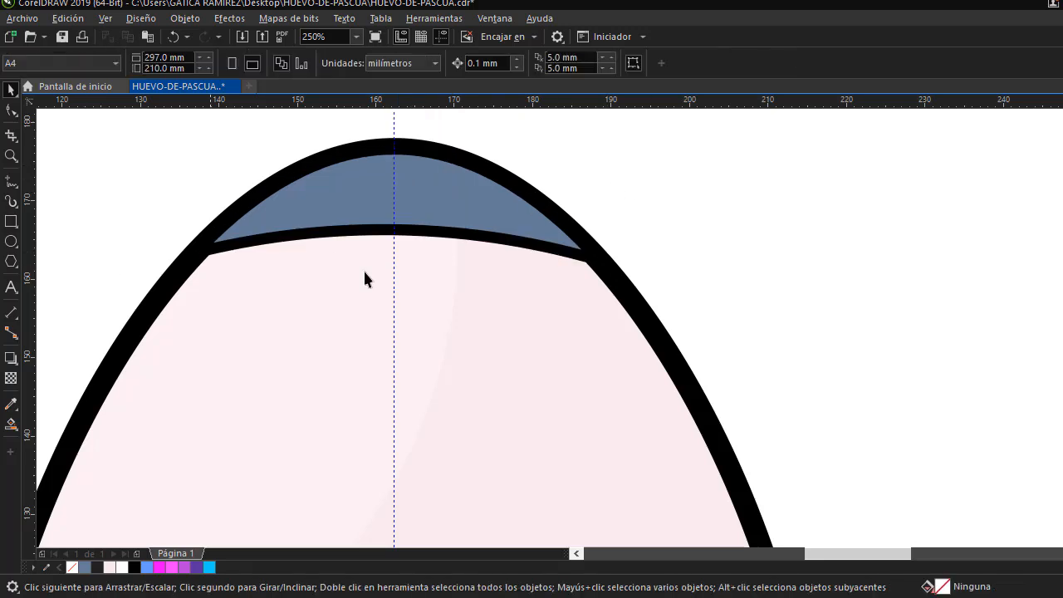
# Fill the cap at the egg's tip with bright blue
pyautogui.click(404, 226)
pyautogui.click(148, 568)
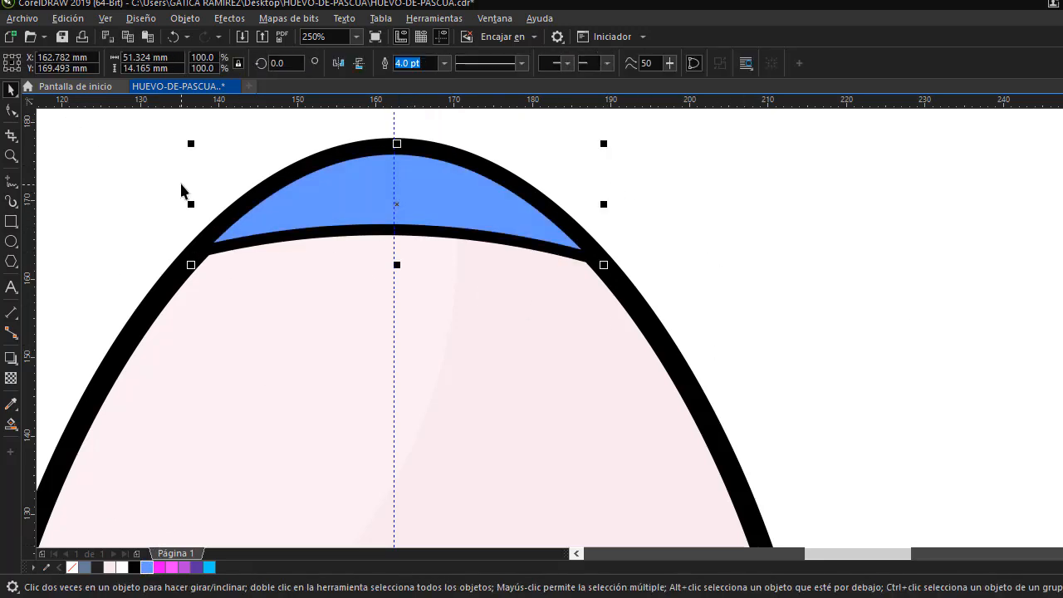
pyautogui.click(182, 190)
# Draw an ellipse about 43 × 27 mm over the cap's right end, and place a copy over its left end
pyautogui.press('F7')
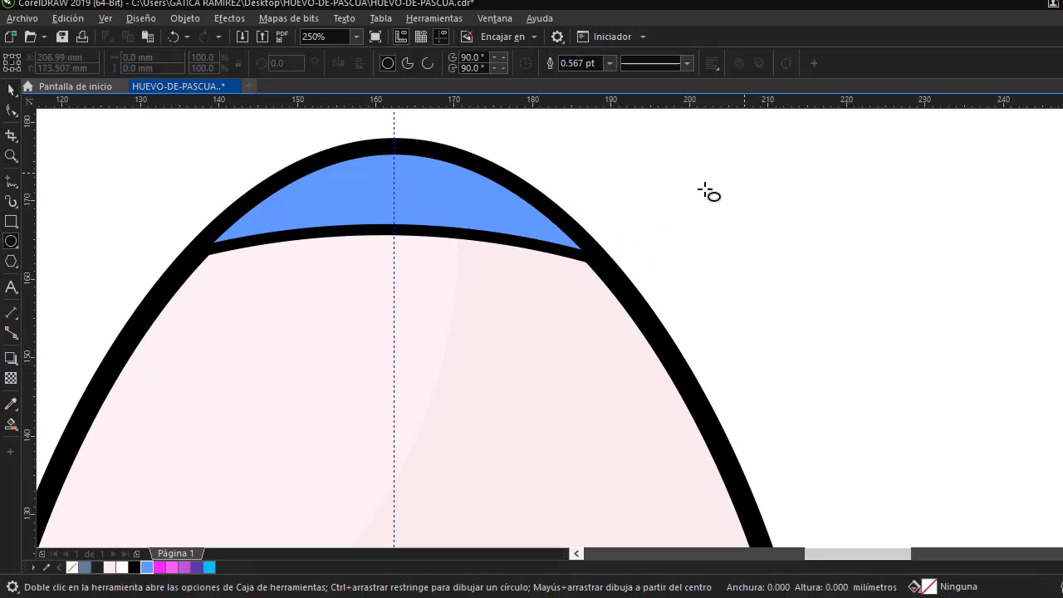
pyautogui.moveTo(749, 168); pyautogui.dragTo(403, 392)
pyautogui.scroll(2, 532, 332)
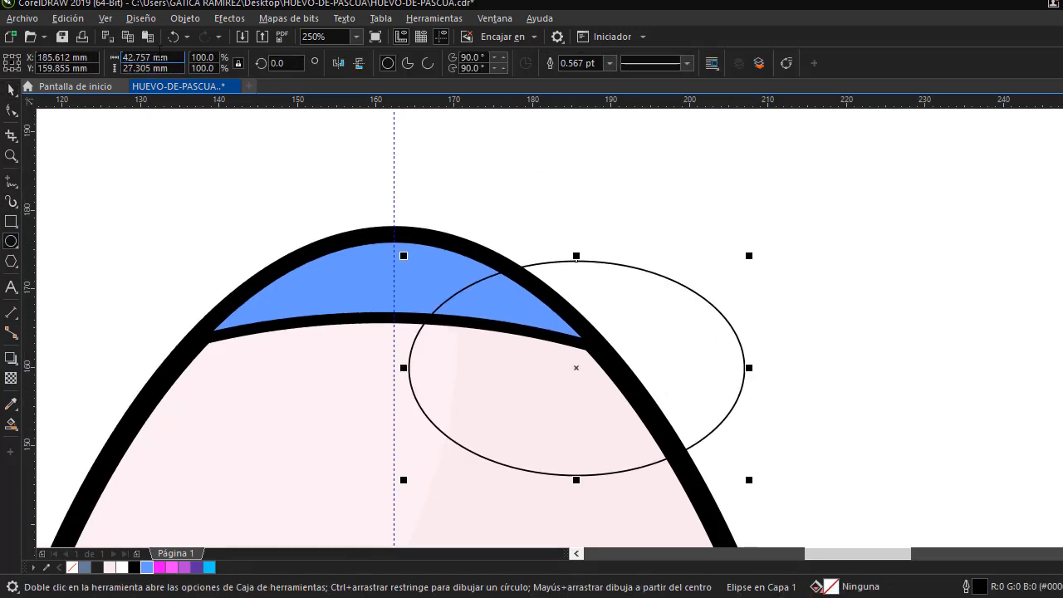
pyautogui.click(8, 92)
pyautogui.moveTo(657, 357); pyautogui.dragTo(304, 220)
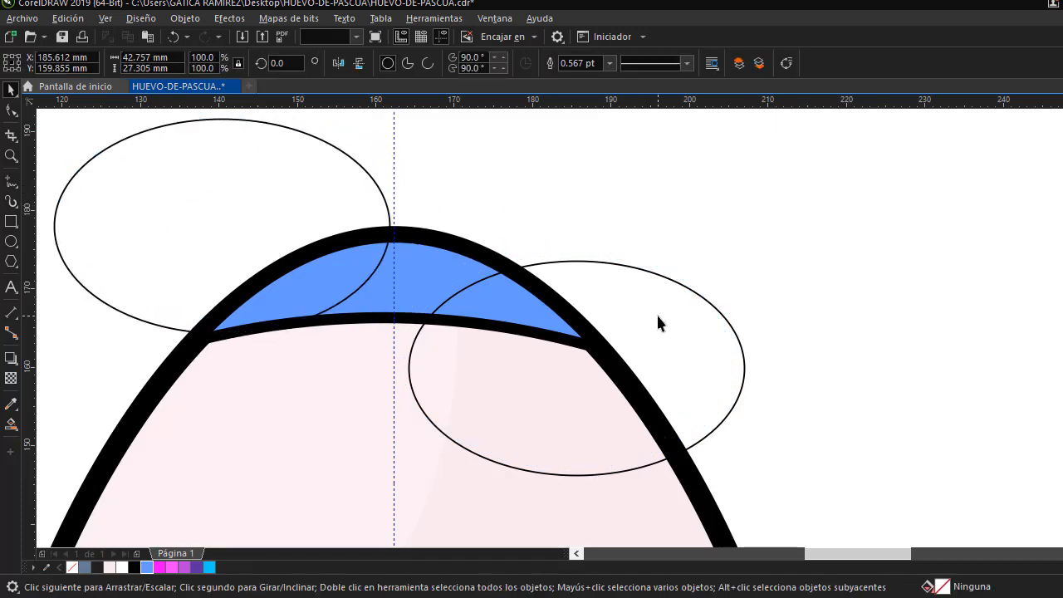
# Use Smart Fill to create separate shapes where the two ellipses overlap the blue cap
pyautogui.click(11, 424)
pyautogui.click(290, 286)
pyautogui.click(503, 312)
pyautogui.click(8, 93)
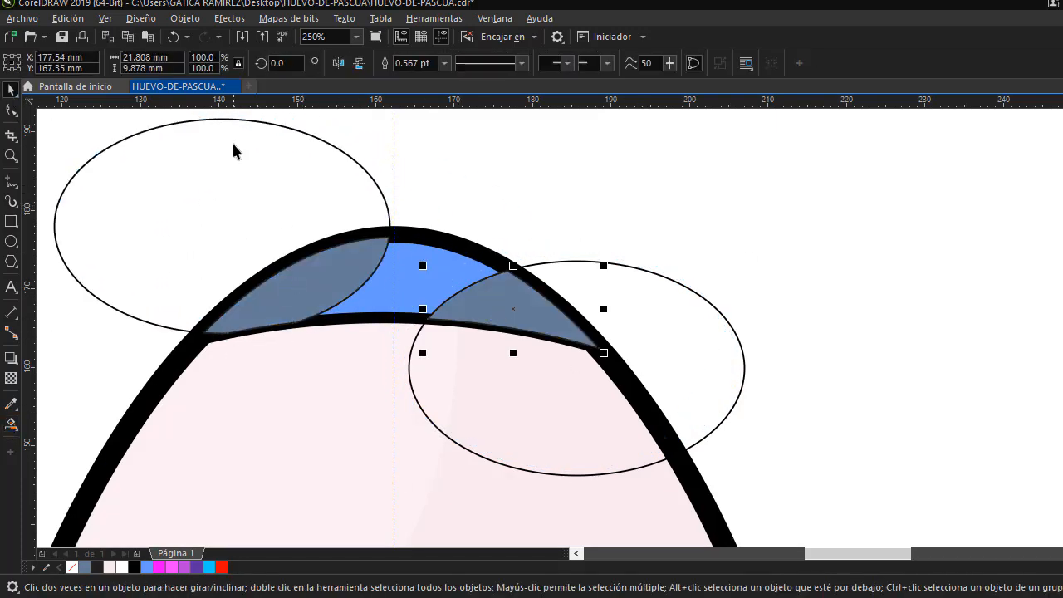
# Delete both helper ellipses around the blue cap
pyautogui.click(221, 143)
pyautogui.press('Delete')
pyautogui.click(579, 268)
pyautogui.press('Delete')
# Fill the cap's left shape white and its right shape black, removing the outlines of both
pyautogui.click(337, 273)
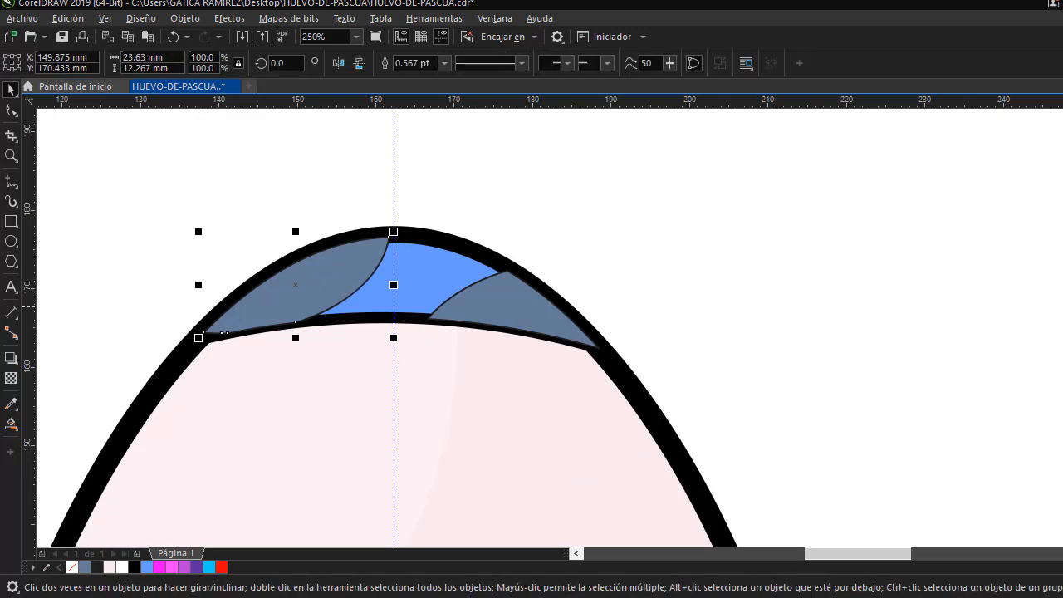
pyautogui.click(503, 288)
pyautogui.rightClick(1062, 145)
pyautogui.click(336, 284)
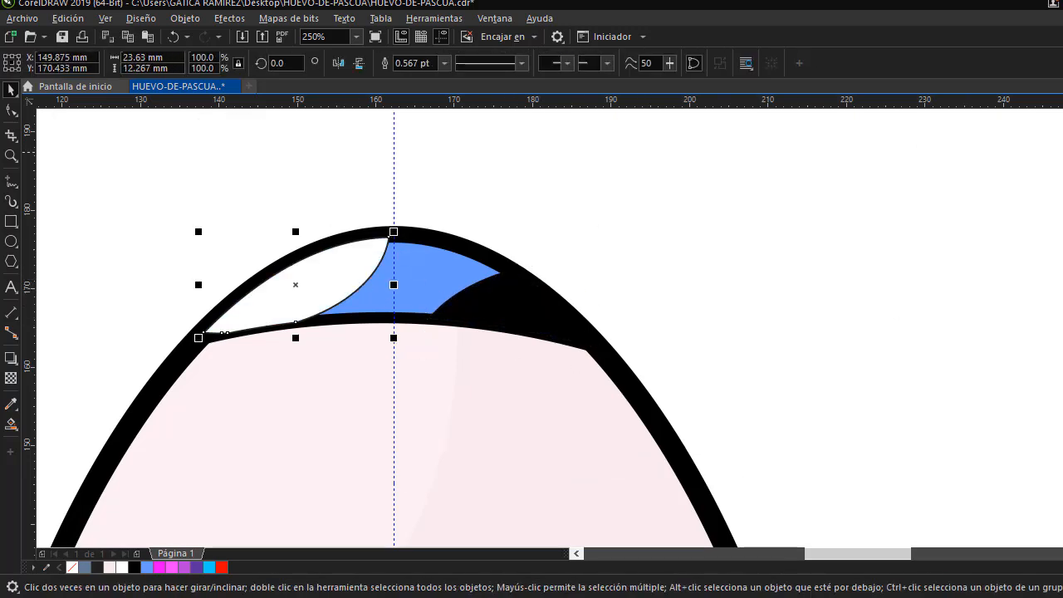
pyautogui.rightClick(1062, 146)
pyautogui.click(830, 150)
# Apply a uniform transparency of 75 to the cap's white highlight and black shadow
pyautogui.click(356, 272)
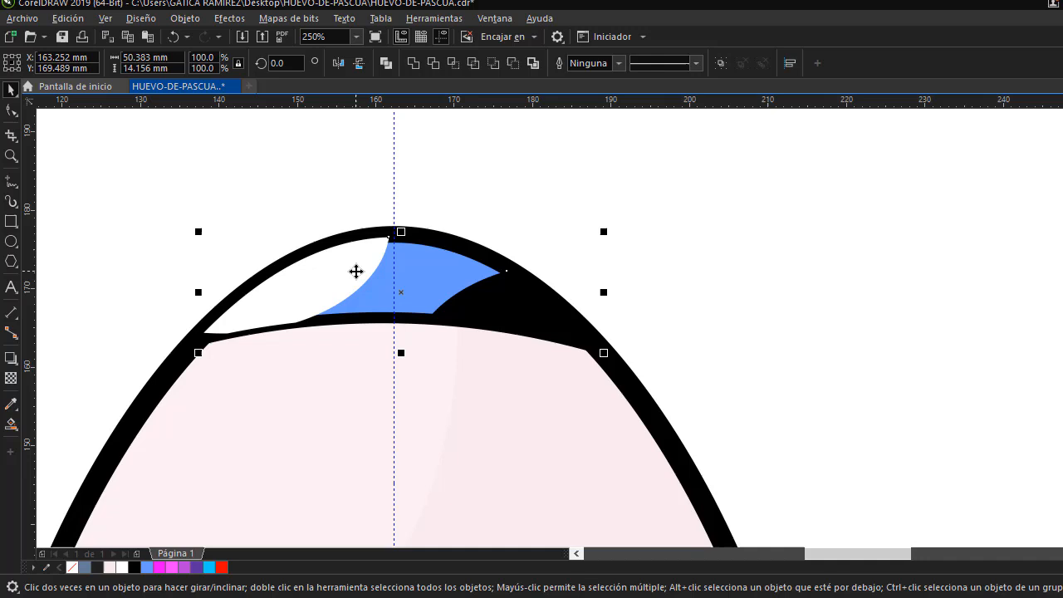
pyautogui.click(10, 378)
pyautogui.moveTo(420, 362); pyautogui.dragTo(348, 357)
pyautogui.write('75')
pyautogui.press('Return')
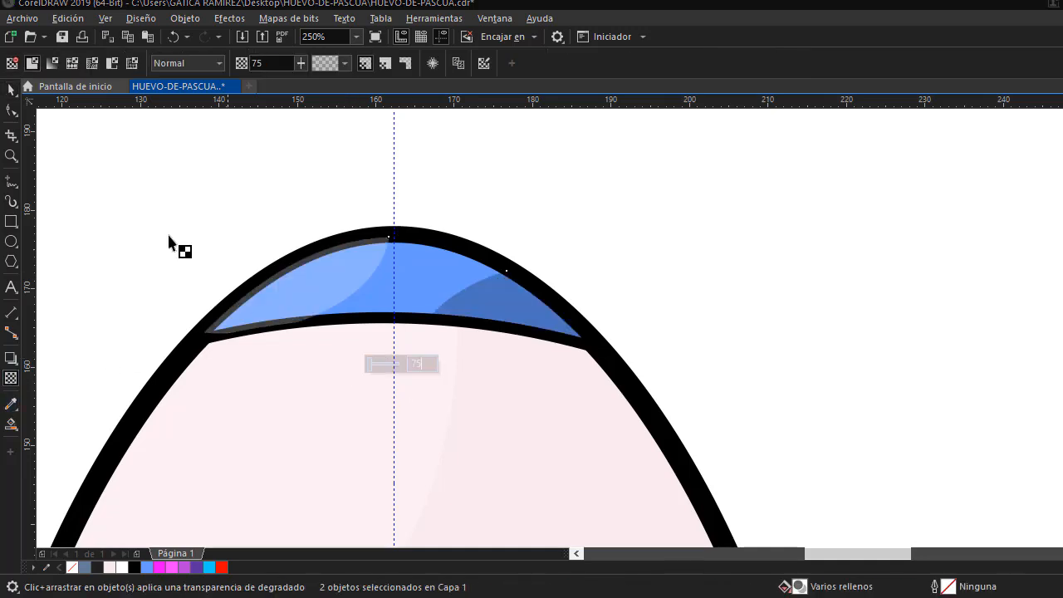
pyautogui.click(11, 88)
# PowerClip the highlight and shadow inside the blue cap, and PowerClip the cap inside the egg
pyautogui.rightClick(487, 299)
pyautogui.click(578, 371)
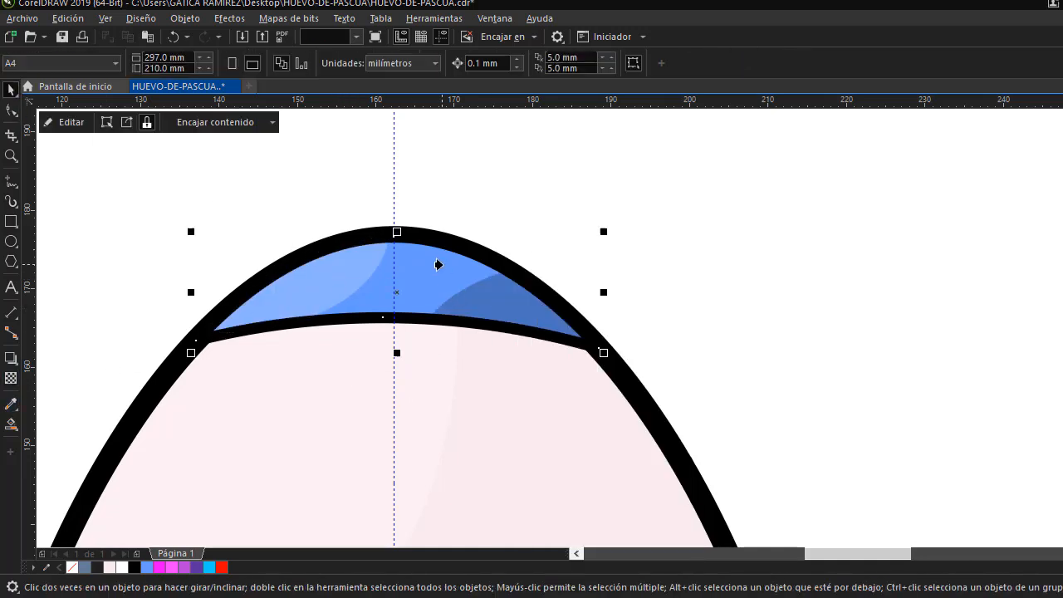
pyautogui.click(438, 264)
pyautogui.rightClick(439, 265)
pyautogui.click(517, 362)
pyautogui.click(482, 363)
# Open the egg's PowerClip contents to examine the nested cap, and return to the full drawing
pyautogui.keyDown('ctrl'); pyautogui.click(457, 295); pyautogui.keyUp('ctrl')
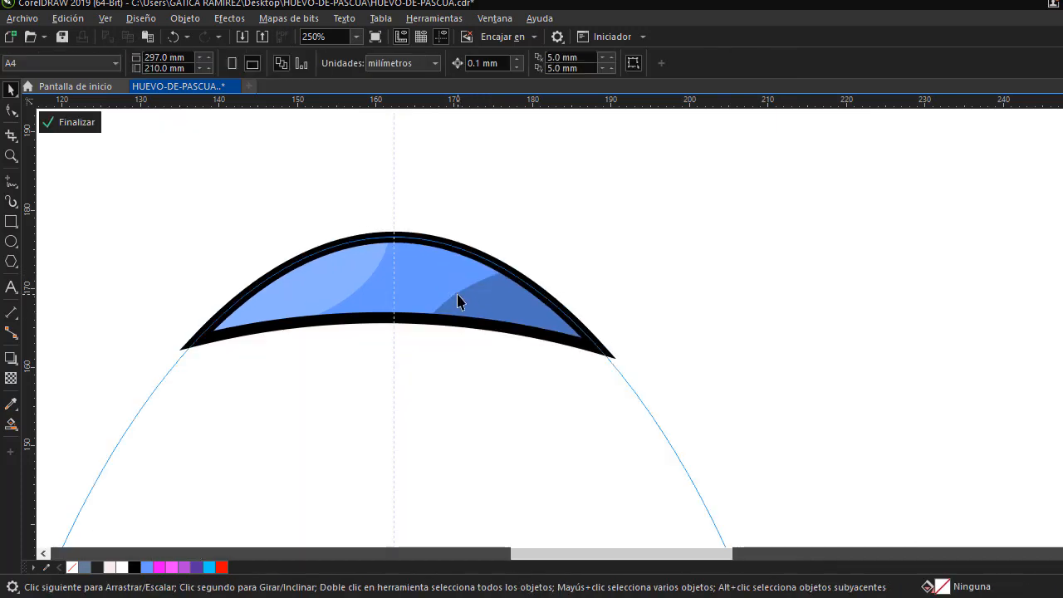
pyautogui.doubleClick(458, 295)
pyautogui.press('space')
pyautogui.keyDown('ctrl'); pyautogui.click(623, 260); pyautogui.keyUp('ctrl')
pyautogui.scroll(-2, 623, 259)
pyautogui.press('F4')
pyautogui.click(935, 249)
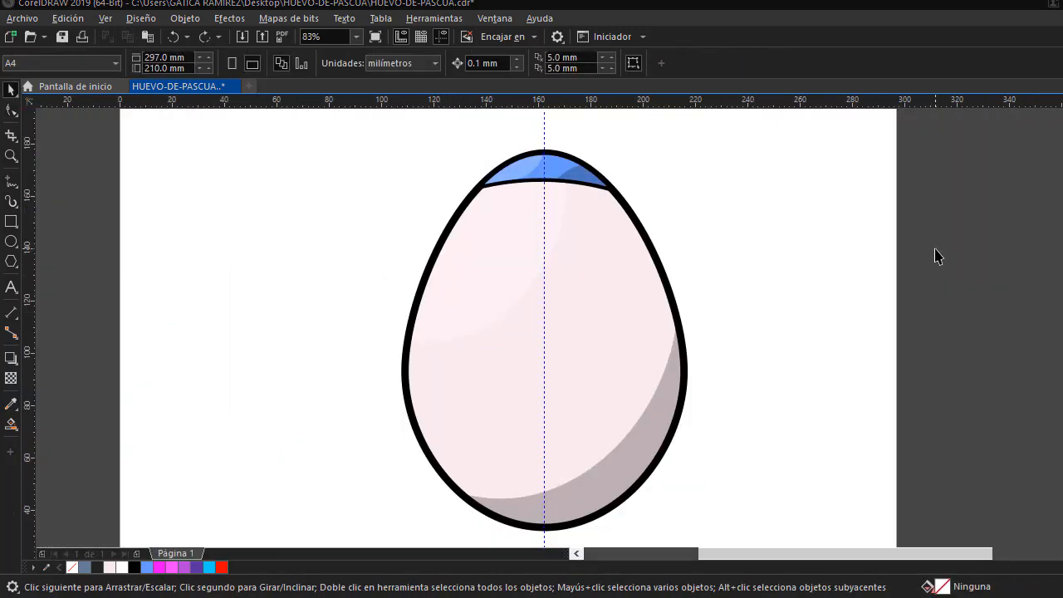
# Draw an ellipse about 252 mm by 53 mm centred on the vertical guideline, shifted up to overlap the egg's upper part
pyautogui.press('F7')
pyautogui.moveTo(544, 194); pyautogui.dragTo(874, 263)
pyautogui.click(11, 93)
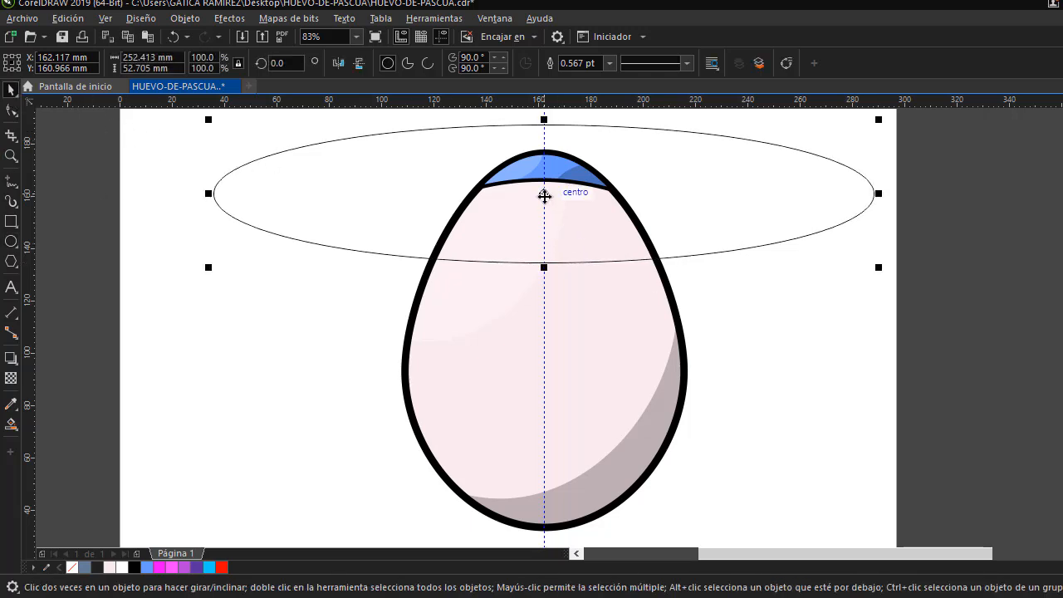
pyautogui.moveTo(547, 216); pyautogui.dragTo(573, 212)
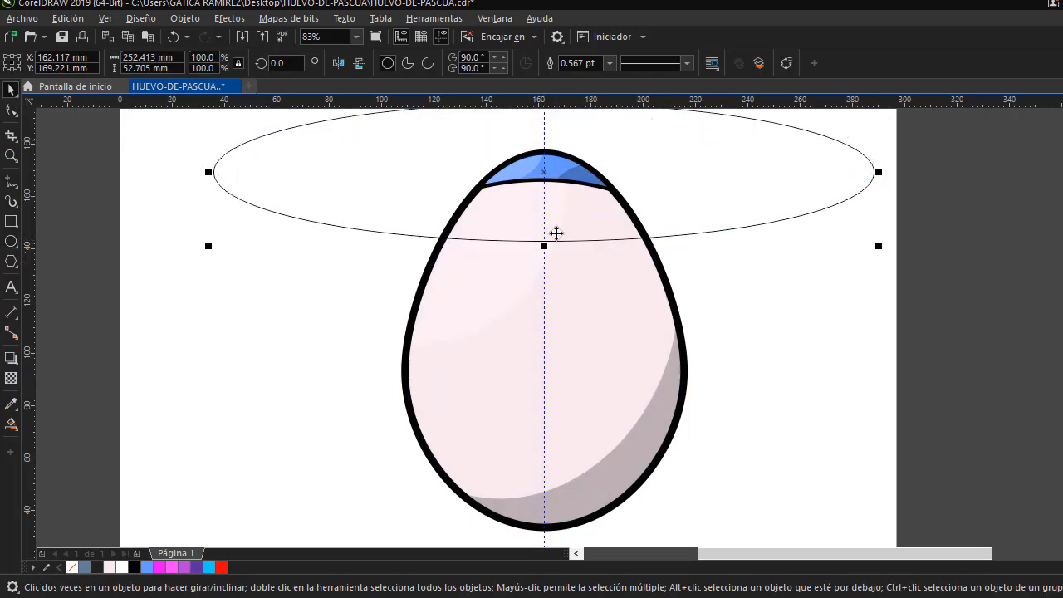
# Create progressively stretched copies of the ellipse whose lower edges divide the egg into bands, widening the lowest ones to about 357 mm
pyautogui.moveTo(544, 246); pyautogui.dragTo(545, 445)
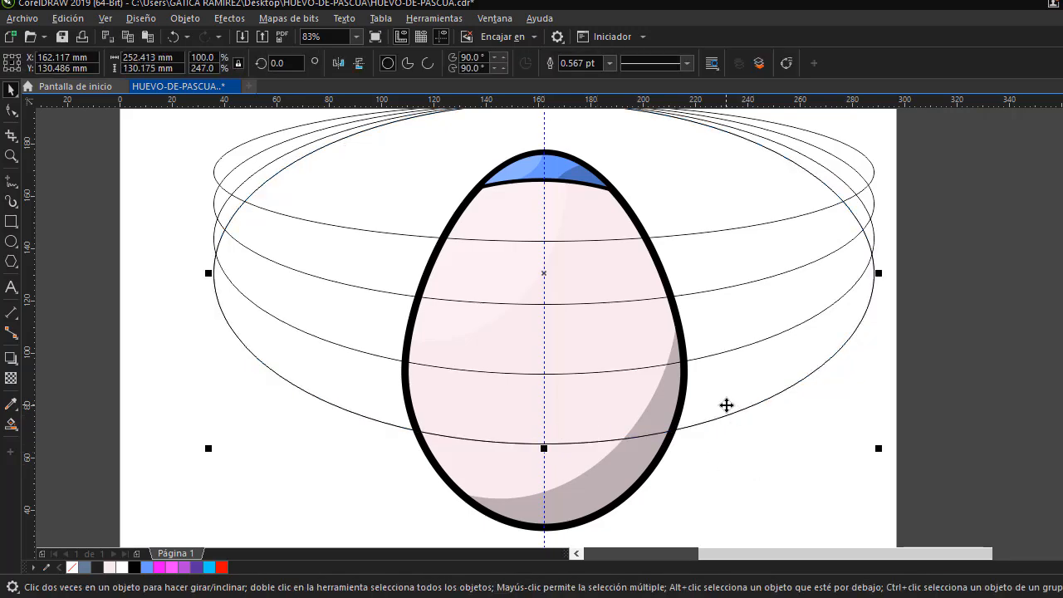
pyautogui.moveTo(878, 273); pyautogui.dragTo(1016, 262)
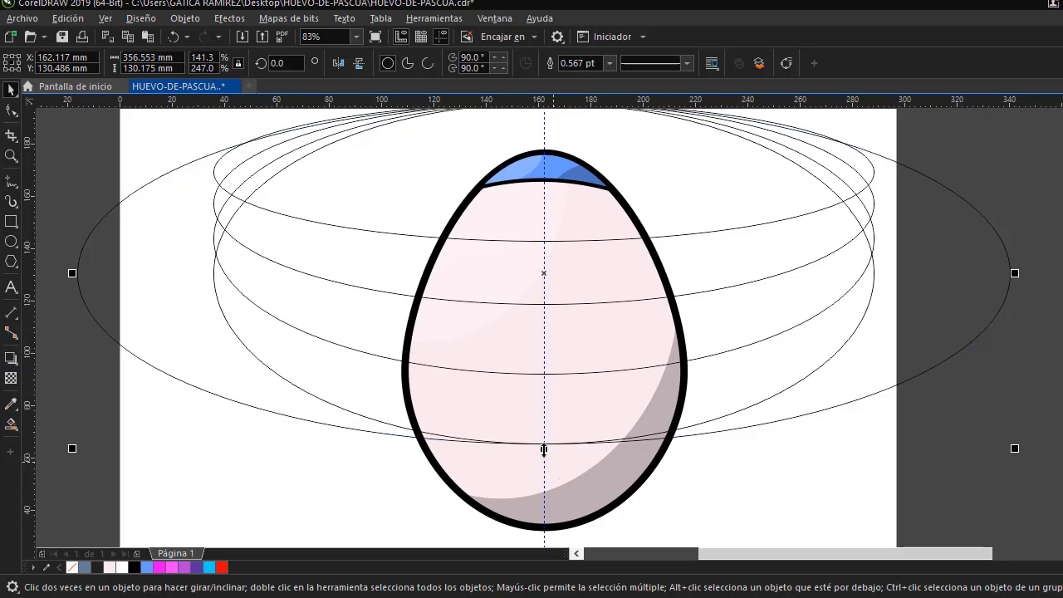
pyautogui.moveTo(544, 447); pyautogui.dragTo(549, 513)
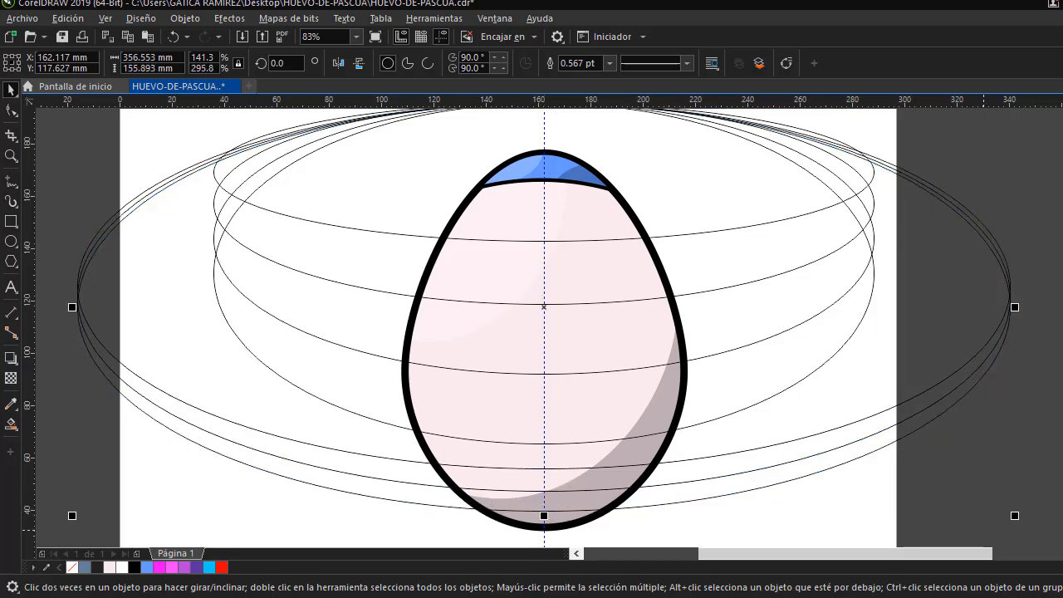
# Create four filled bands across the egg between the ellipse arcs with Smart Fill, leaving pale gaps above the lowest two adjacent bands
pyautogui.press('space')
pyautogui.click(598, 269)
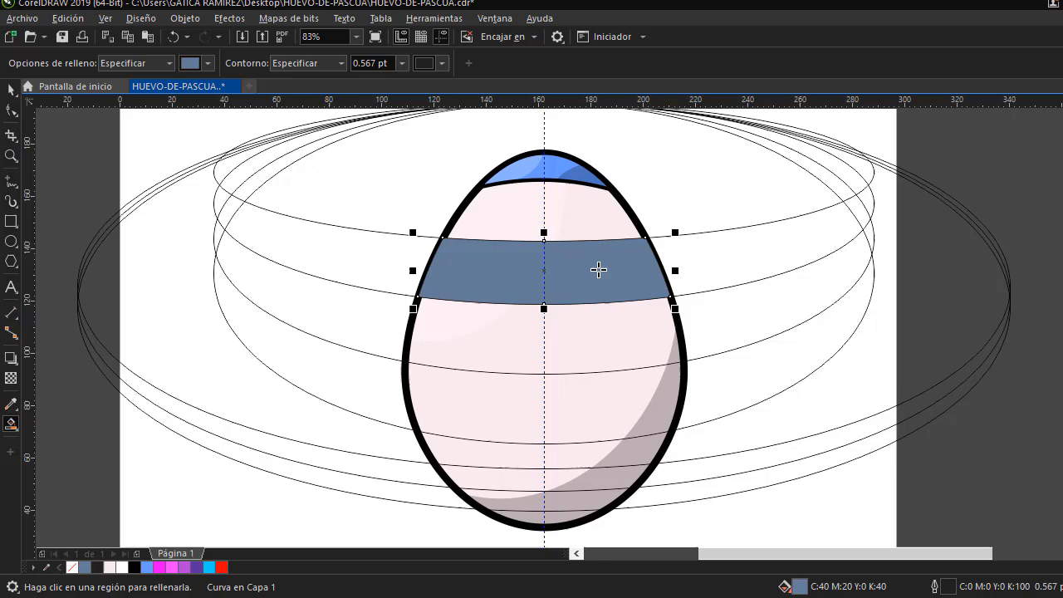
pyautogui.click(601, 402)
pyautogui.click(588, 482)
pyautogui.click(587, 502)
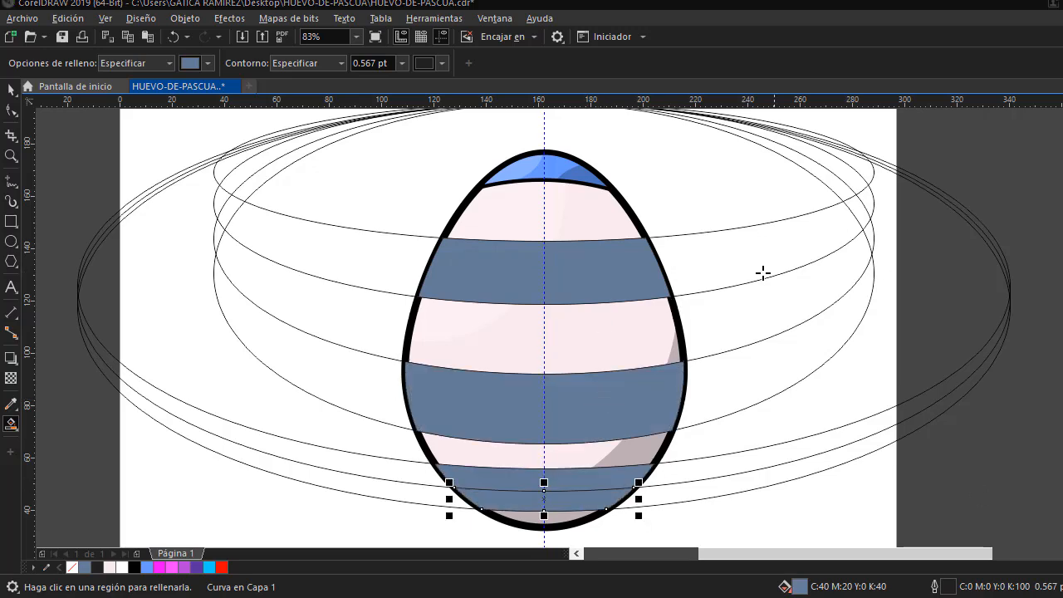
# Delete all the construction ellipses around the egg, keeping the filled bands
pyautogui.click(11, 89)
pyautogui.click(393, 204)
pyautogui.press('Delete')
pyautogui.click(393, 205)
pyautogui.press('Delete')
pyautogui.click(381, 246)
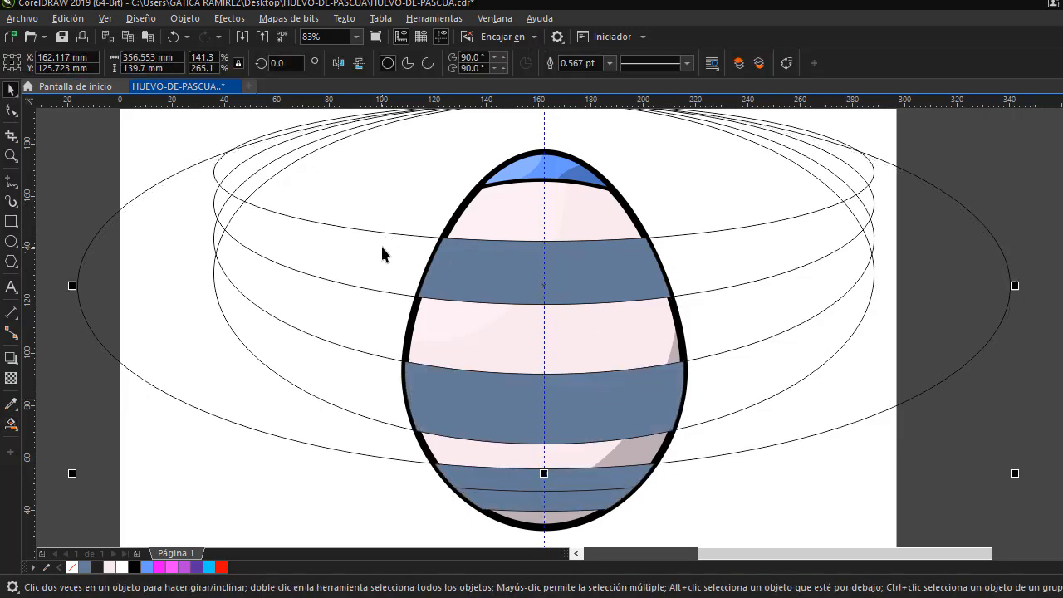
pyautogui.press('Delete')
pyautogui.click(362, 239)
pyautogui.press('Delete')
pyautogui.click(365, 238)
pyautogui.press('Delete')
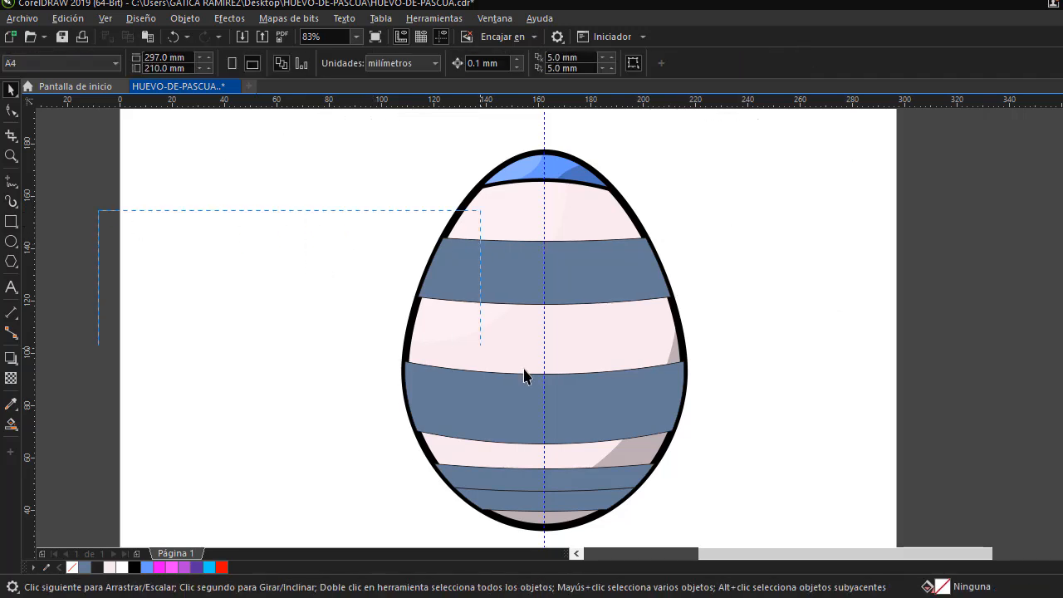
# Set the outline width of the four bands to 4.0 pt
pyautogui.moveTo(786, 519); pyautogui.dragTo(787, 520)
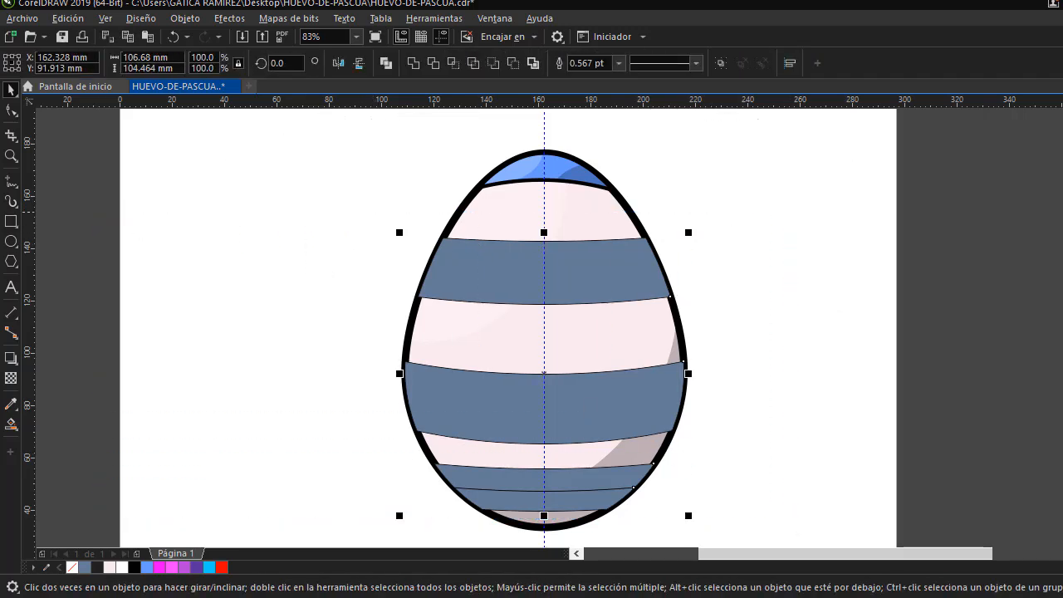
pyautogui.click(618, 64)
pyautogui.click(591, 164)
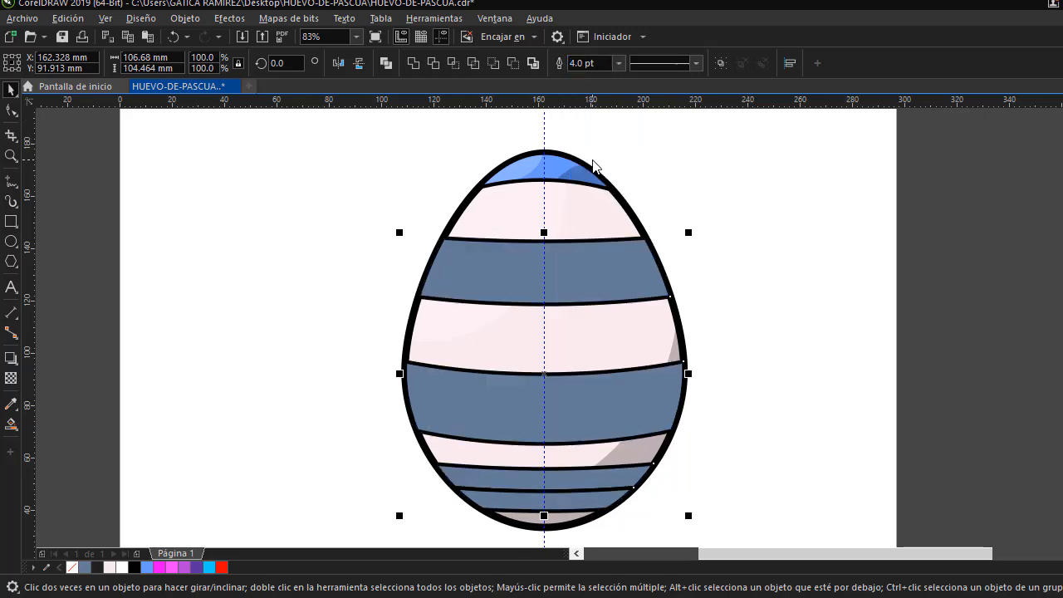
pyautogui.click(755, 236)
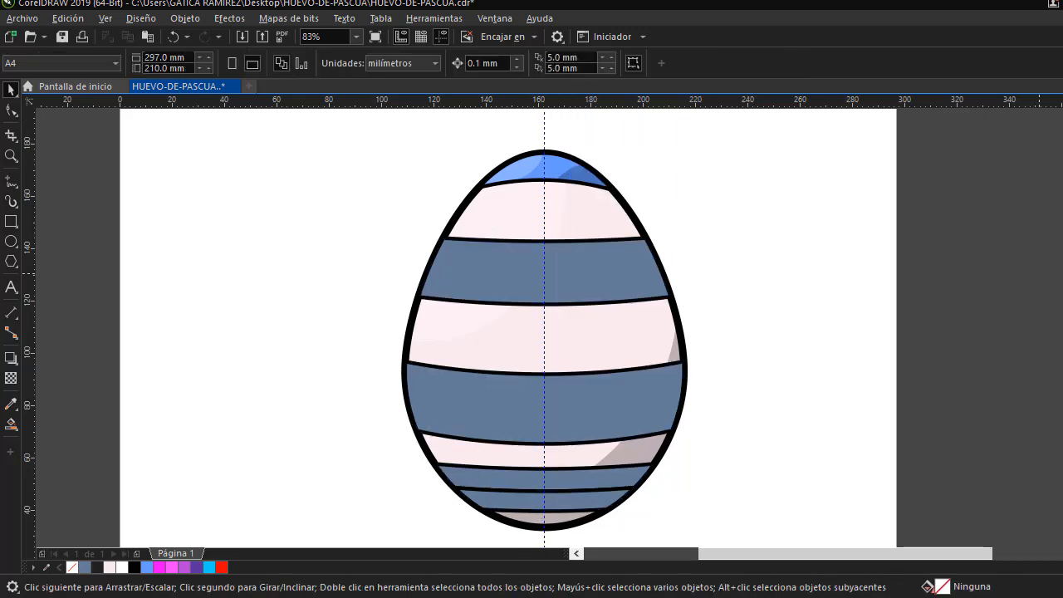
# Fill the bands, from the lowest upward, with cyan, dark violet, bright purple and blue
pyautogui.click(593, 513)
pyautogui.click(209, 567)
pyautogui.click(576, 486)
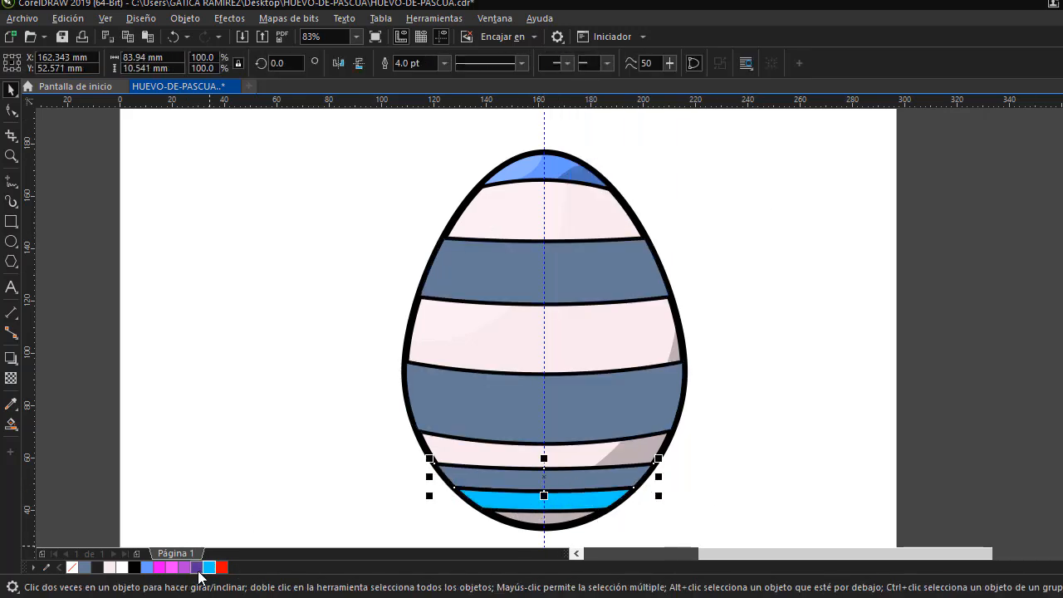
pyautogui.click(196, 567)
pyautogui.click(576, 435)
pyautogui.click(185, 569)
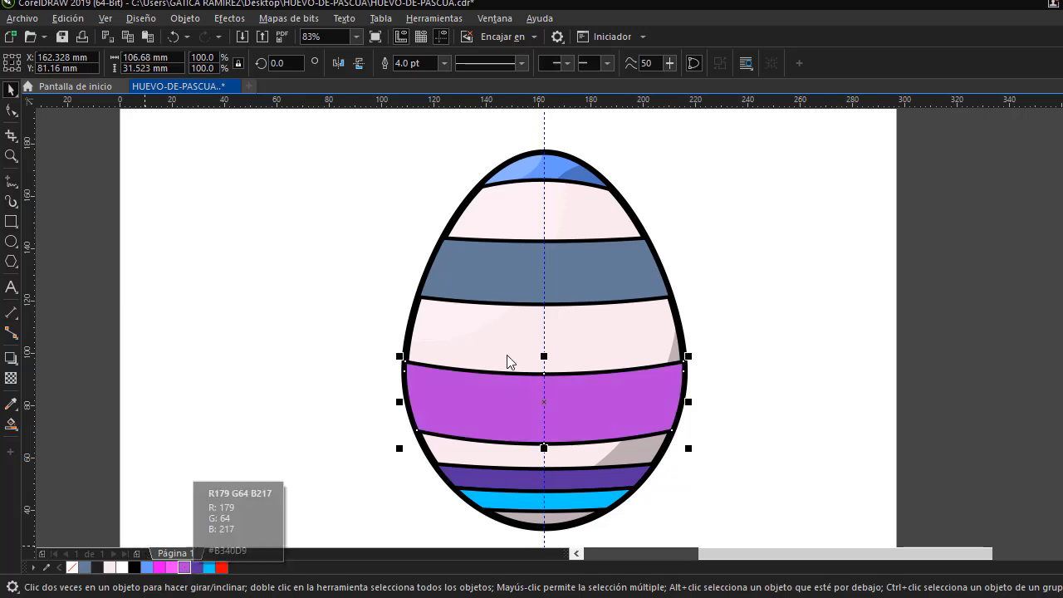
pyautogui.click(546, 297)
pyautogui.click(146, 567)
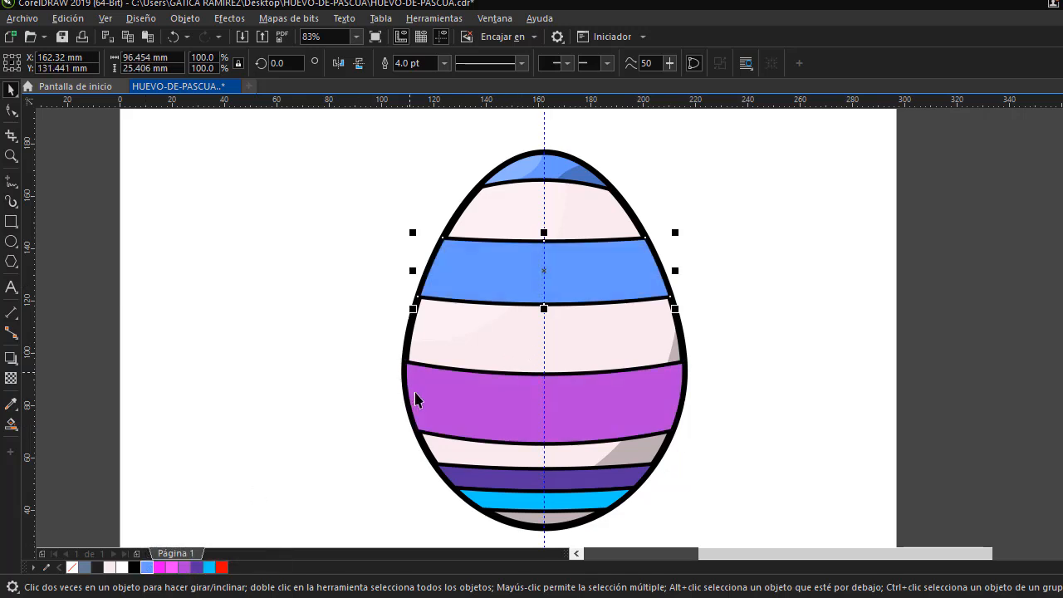
pyautogui.press('Escape')
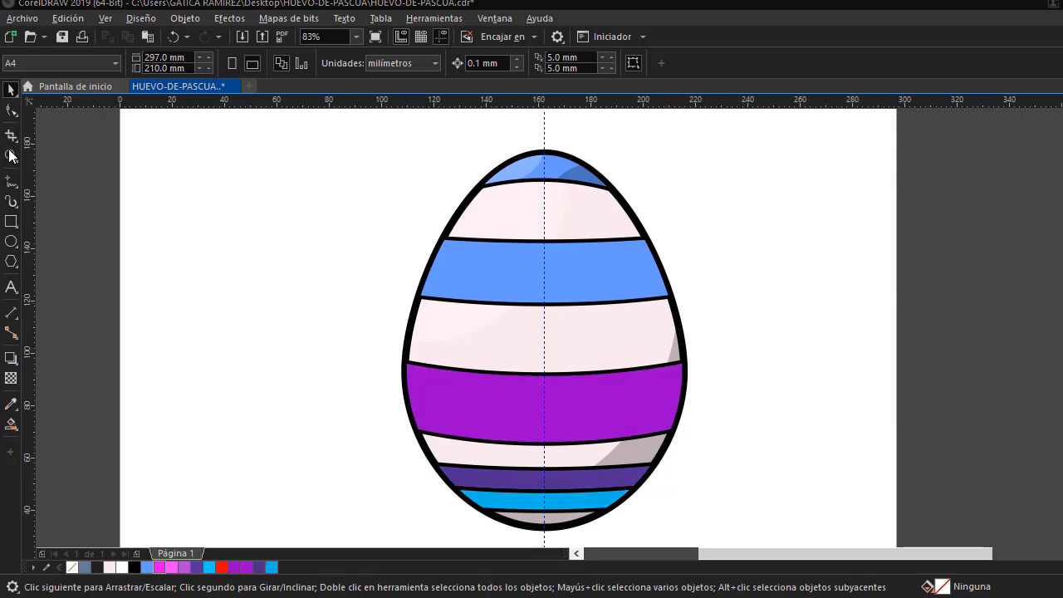
# Draw an upright ellipse about 11 mm by 19 mm on the guideline, inside the pale band below the cap
pyautogui.click(10, 156)
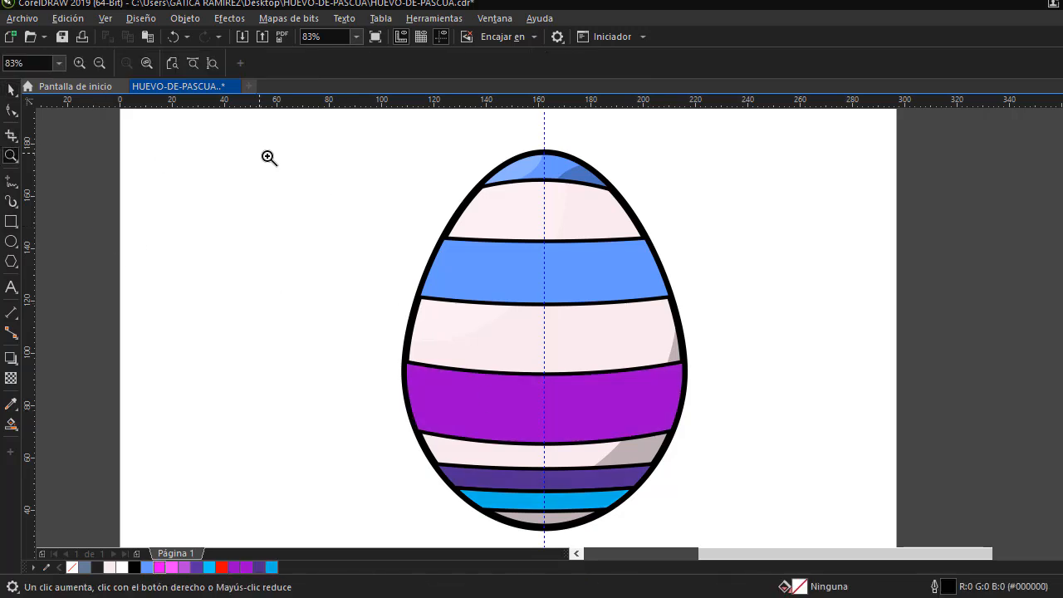
pyautogui.moveTo(263, 156); pyautogui.dragTo(748, 284)
pyautogui.moveTo(879, 553); pyautogui.dragTo(893, 555)
pyautogui.click(10, 89)
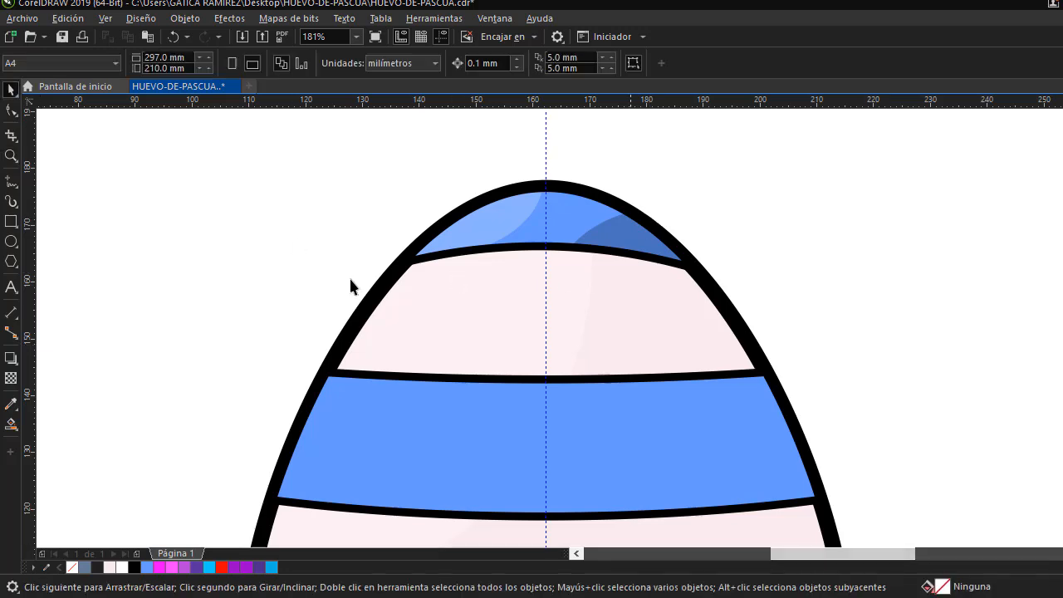
pyautogui.click(10, 242)
pyautogui.moveTo(531, 258); pyautogui.dragTo(562, 373)
pyautogui.press('space')
pyautogui.moveTo(567, 314); pyautogui.dragTo(577, 314)
pyautogui.moveTo(546, 376); pyautogui.dragTo(550, 366)
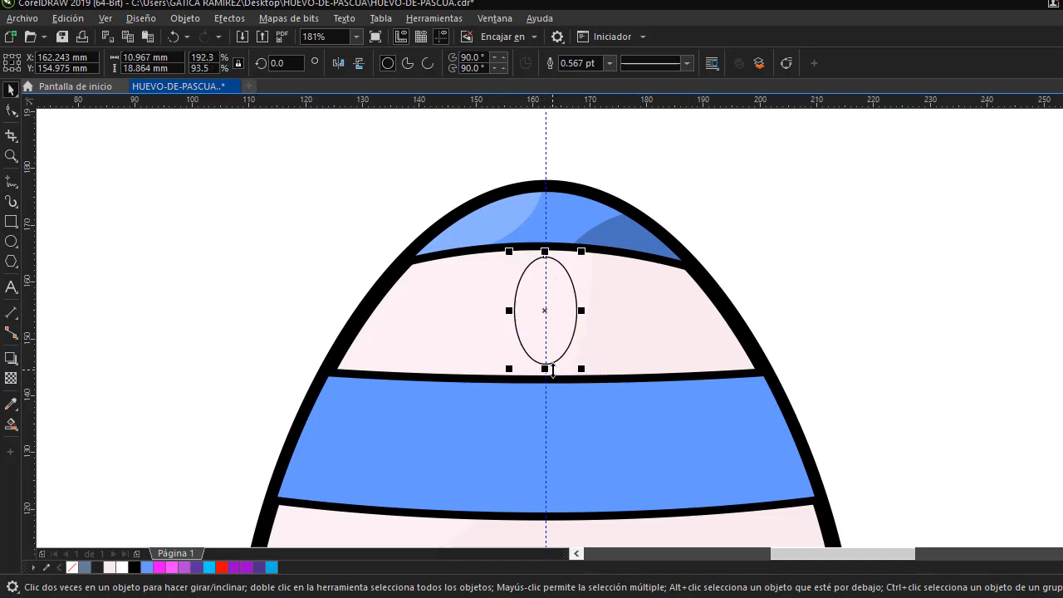
# Give the small ellipse a 4.0 pt outline and a pink fill
pyautogui.click(609, 63)
pyautogui.click(585, 163)
pyautogui.click(693, 198)
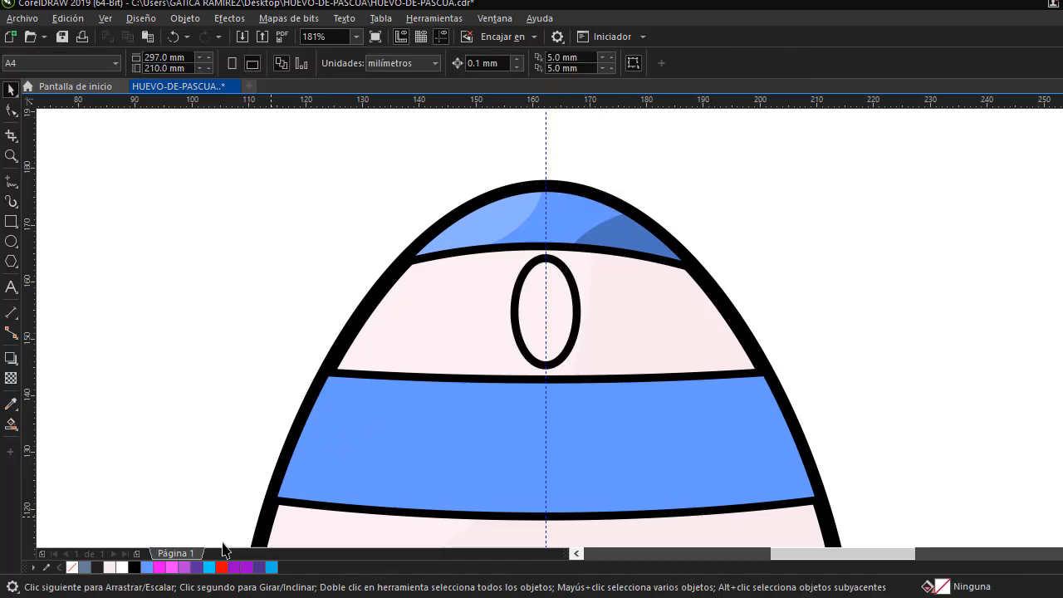
pyautogui.click(496, 311)
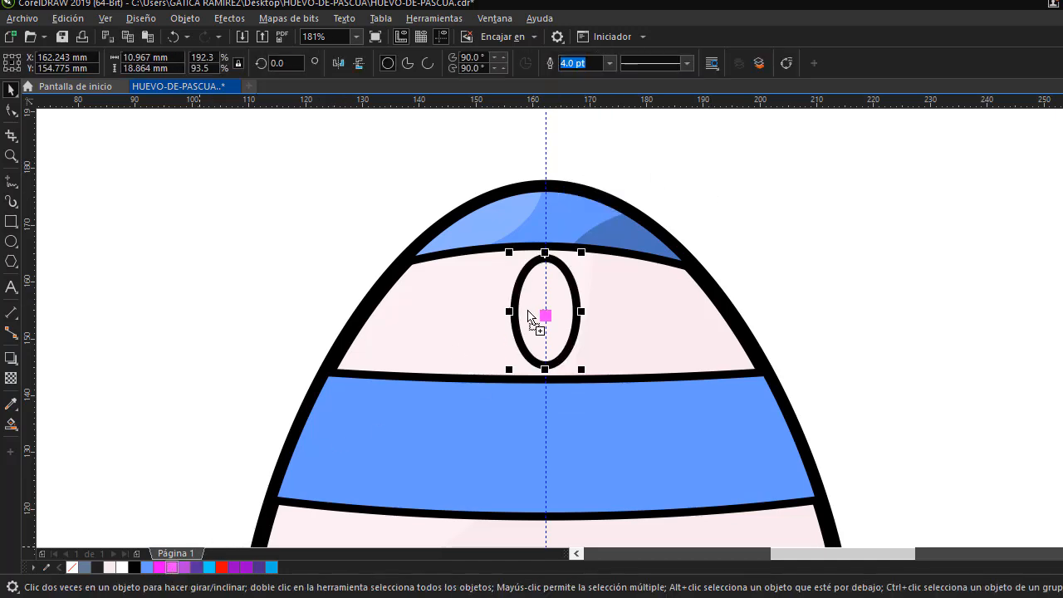
# Create two unfilled, thin-outlined copies of the pink ellipse, enlarged and rotated to about 332.7°, with the second placed lower
pyautogui.moveTo(528, 316); pyautogui.dragTo(573, 309)
pyautogui.click(586, 259)
pyautogui.moveTo(605, 240); pyautogui.dragTo(653, 261)
pyautogui.moveTo(577, 292); pyautogui.dragTo(567, 299)
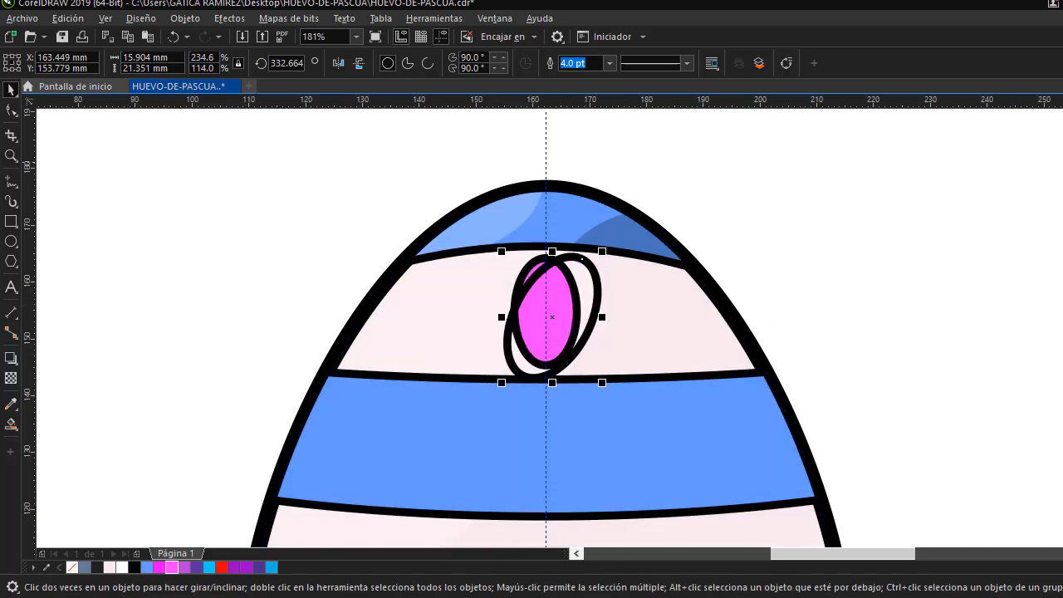
pyautogui.click(611, 64)
pyautogui.click(606, 90)
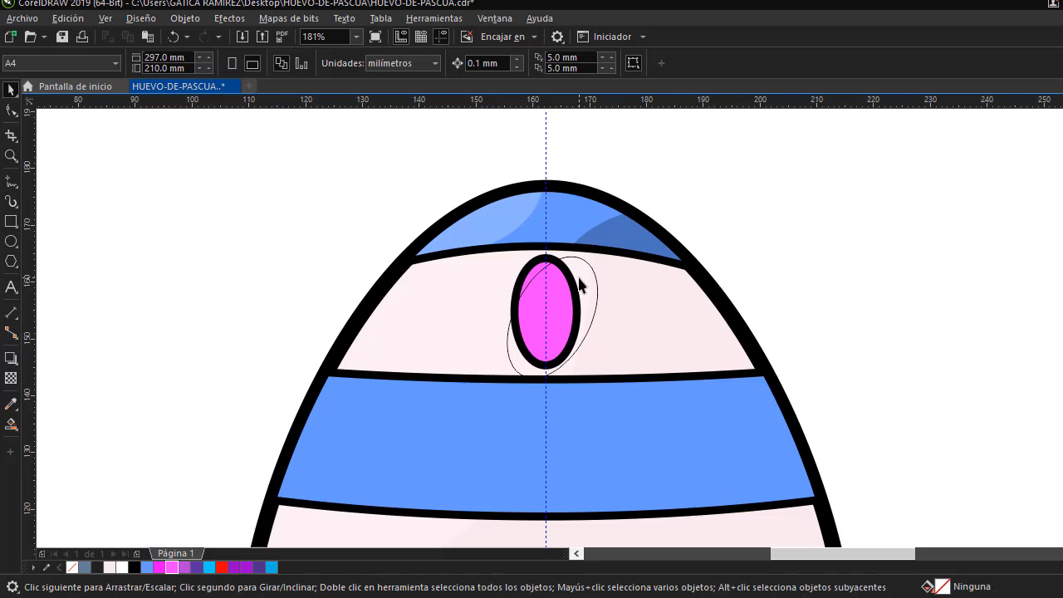
pyautogui.moveTo(589, 276); pyautogui.dragTo(604, 333)
# Create highlight and shadow shapes in the pink ellipse's upper-left and lower-right areas with Smart Fill, and delete the rotated ellipses
pyautogui.click(11, 423)
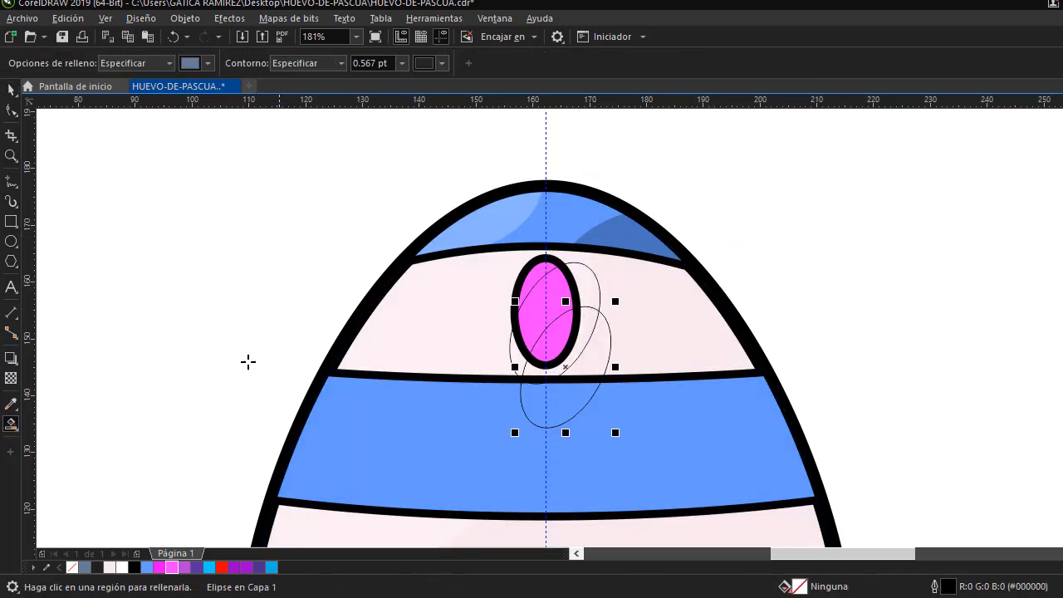
pyautogui.click(538, 273)
pyautogui.click(553, 341)
pyautogui.press('space')
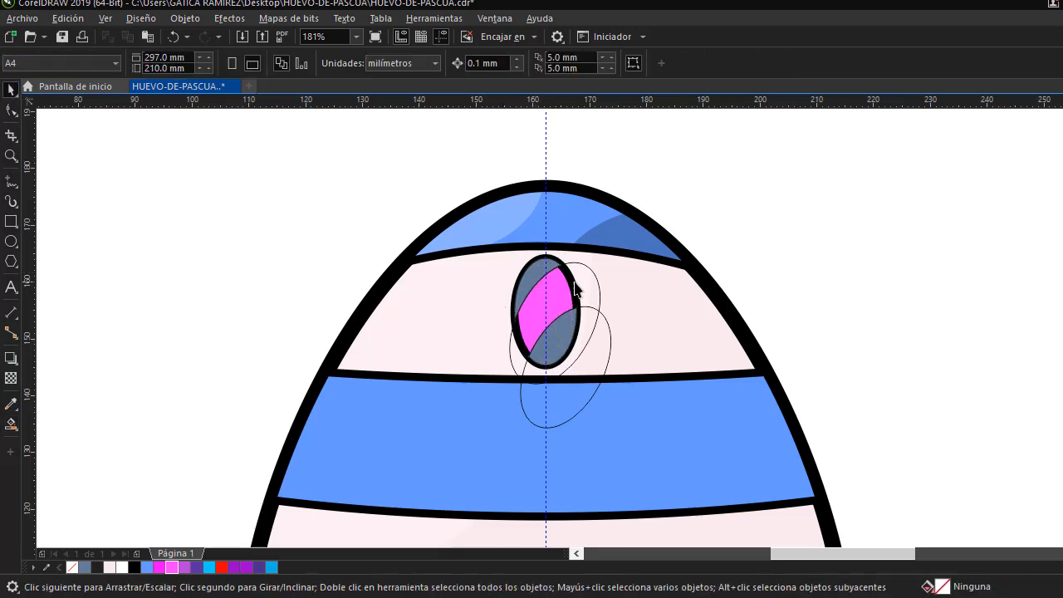
pyautogui.press('Delete')
# Fill the pink ellipse's lower-right shape black and its upper-left shape white
pyautogui.click(571, 340)
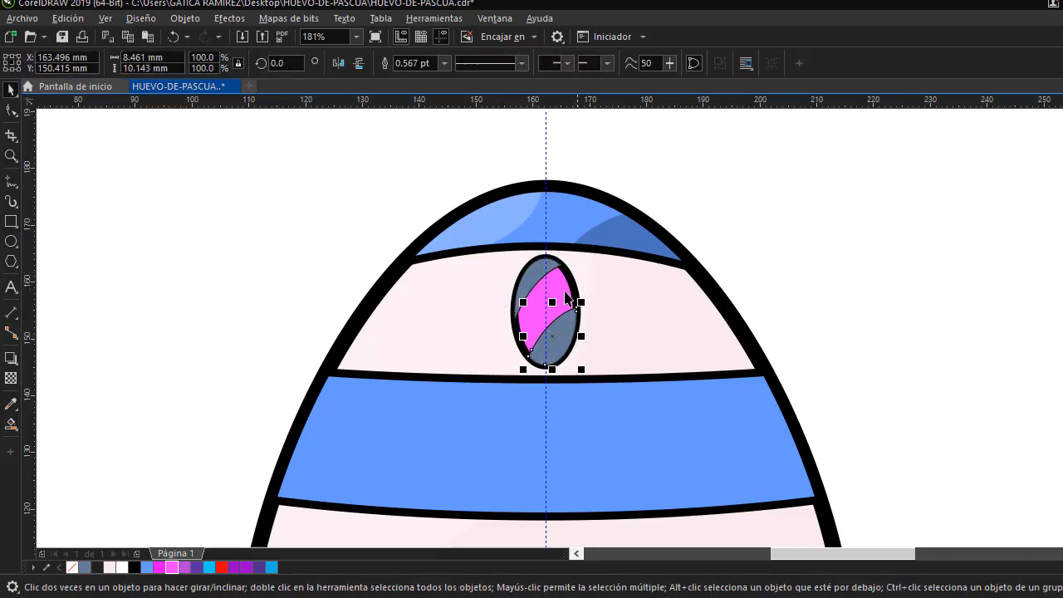
pyautogui.click(1062, 270)
pyautogui.click(527, 279)
pyautogui.click(1062, 239)
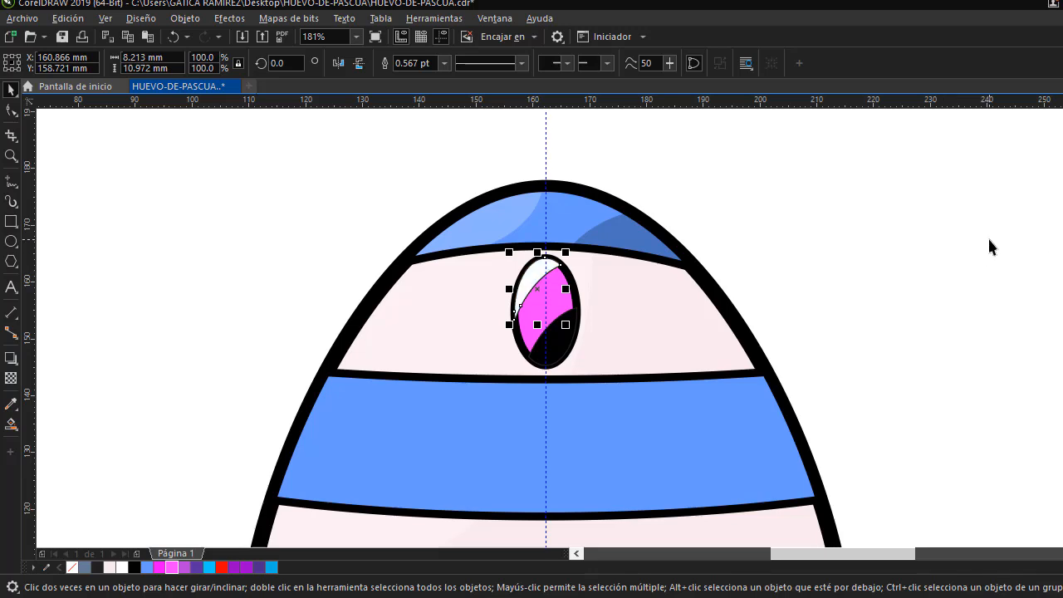
# Apply a uniform transparency of 75 to the ellipse's white highlight and black shadow, and remove their outlines
pyautogui.keyDown('shift'); pyautogui.click(572, 340); pyautogui.keyUp('shift')
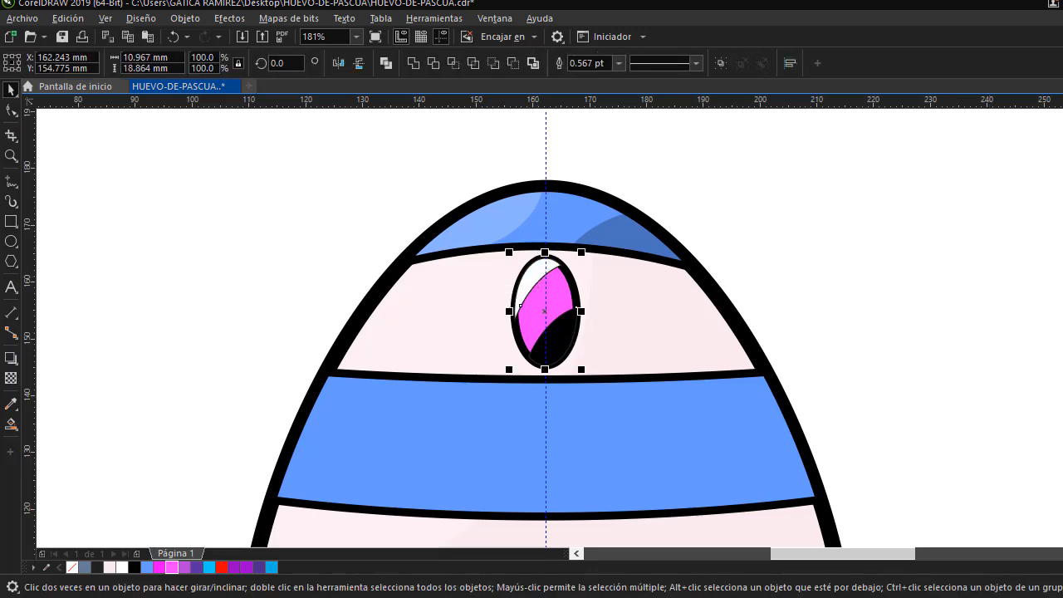
pyautogui.click(11, 378)
pyautogui.click(31, 64)
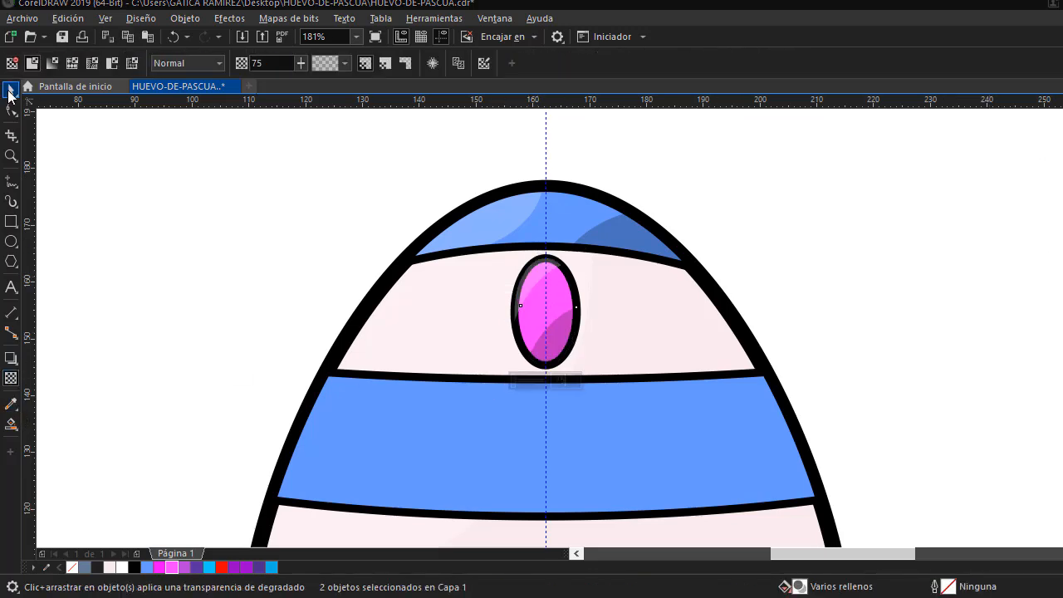
# PowerClip the highlight and shadow inside the pink ellipse, and save the document
pyautogui.click(11, 89)
pyautogui.rightClick(549, 332)
pyautogui.press('Escape')
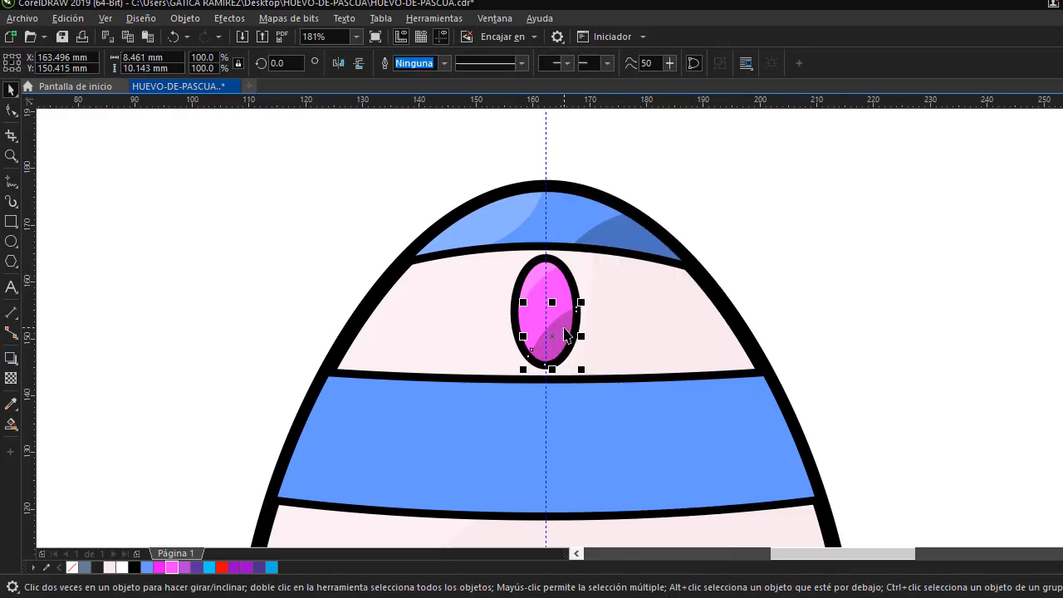
pyautogui.rightClick(564, 334)
pyautogui.click(597, 342)
pyautogui.click(561, 300)
pyautogui.hotkey('ctrl', 's')
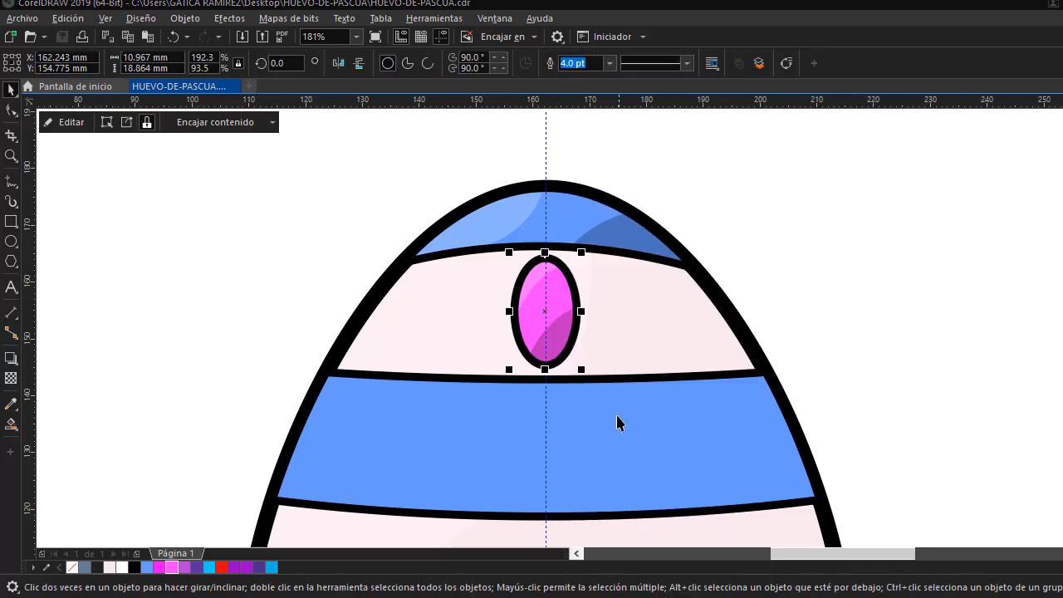
# Copy the pink ellipse to the left part of the pale band and rotate the copy to about 330°
pyautogui.moveTo(549, 312); pyautogui.dragTo(451, 324)
pyautogui.click(451, 324)
pyautogui.moveTo(486, 247); pyautogui.dragTo(525, 263)
pyautogui.click(340, 237)
pyautogui.click(460, 308)
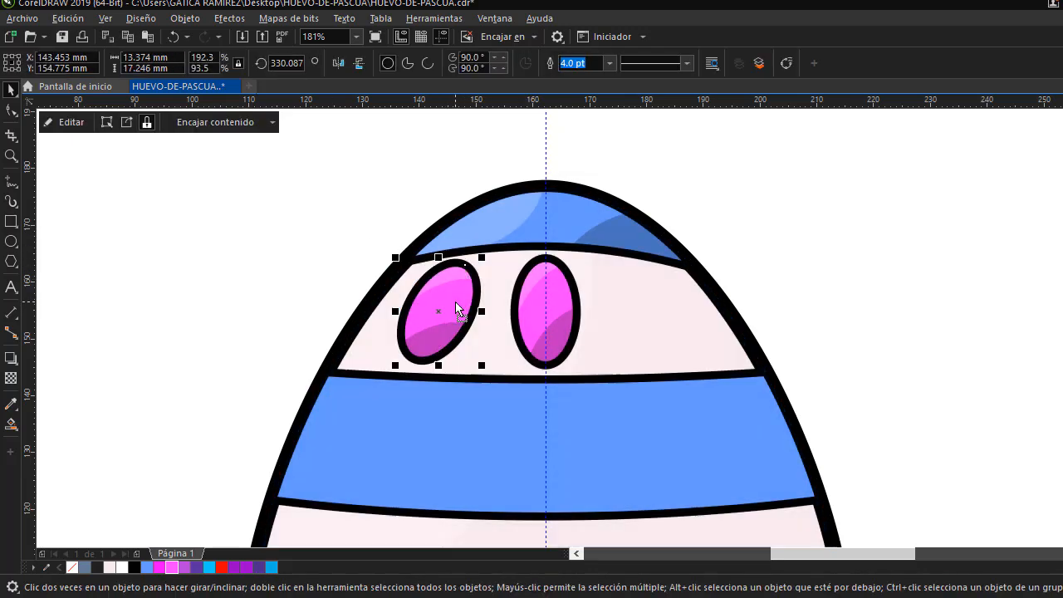
# Copy the tilted pink ellipse to the right of the guideline and mirror it horizontally
pyautogui.moveTo(457, 308); pyautogui.dragTo(642, 303)
pyautogui.click(338, 63)
pyautogui.click(761, 270)
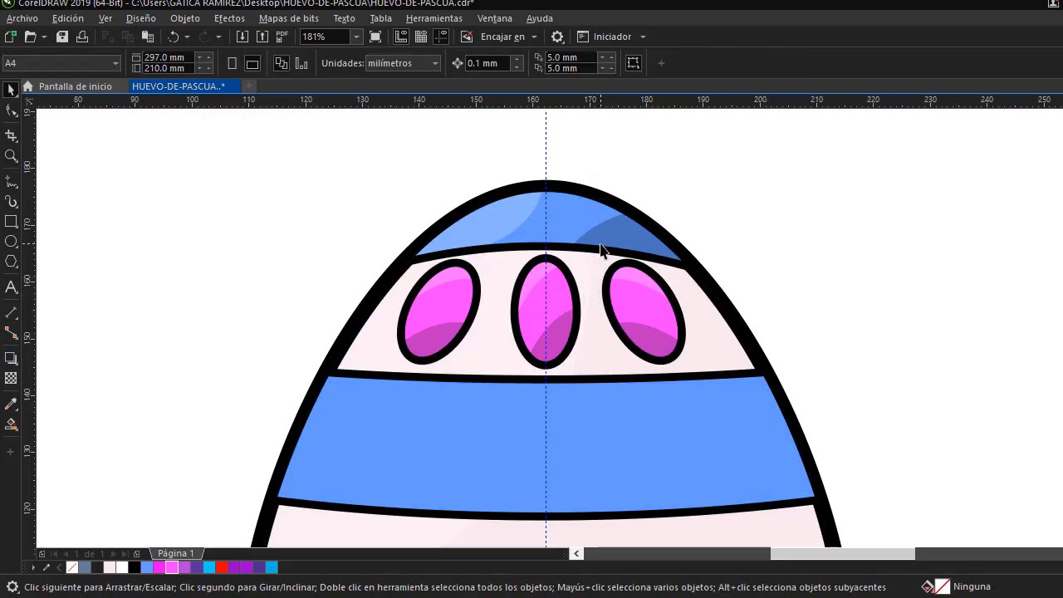
# Draw an ellipse about 35 by 38 mm on the guideline, overlapping the top edge of the wide blue band
pyautogui.scroll(-2, 639, 288)
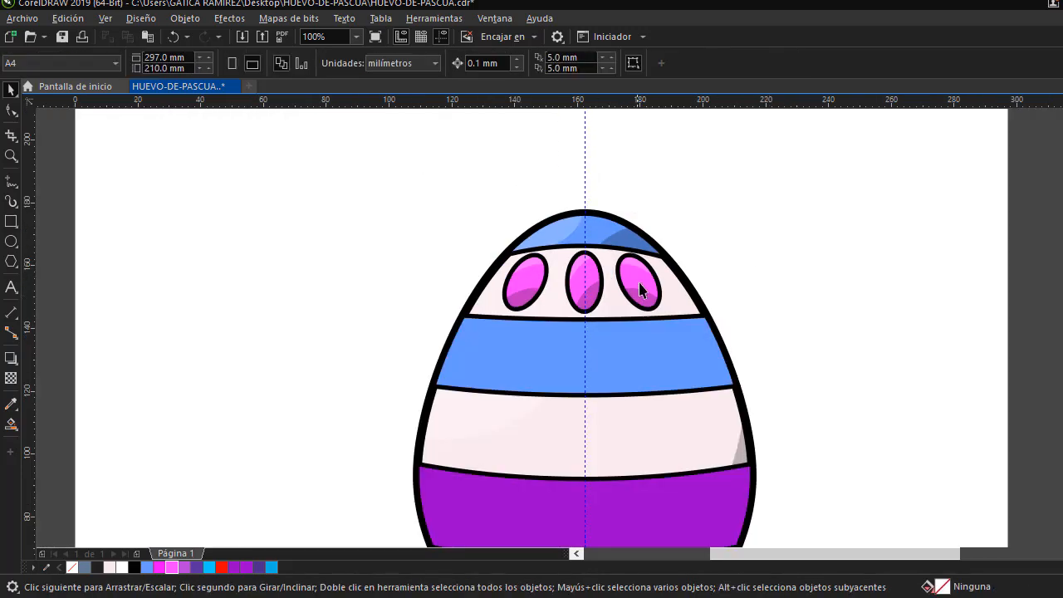
pyautogui.click(10, 152)
pyautogui.moveTo(388, 297); pyautogui.dragTo(803, 428)
pyautogui.press('space')
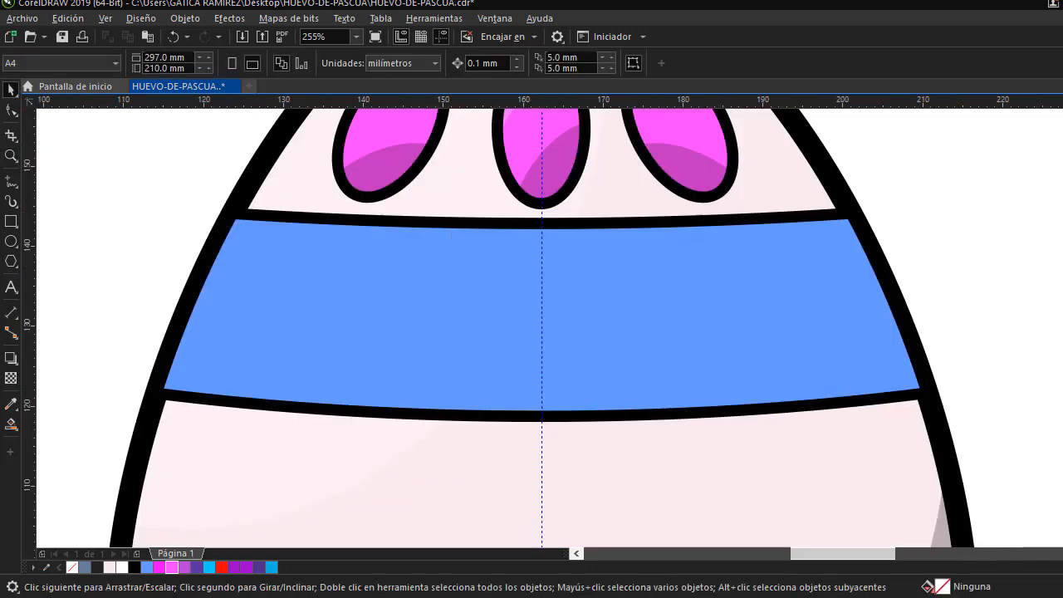
pyautogui.scroll(2, 549, 328)
pyautogui.moveTo(397, 150); pyautogui.dragTo(690, 466)
pyautogui.press('space')
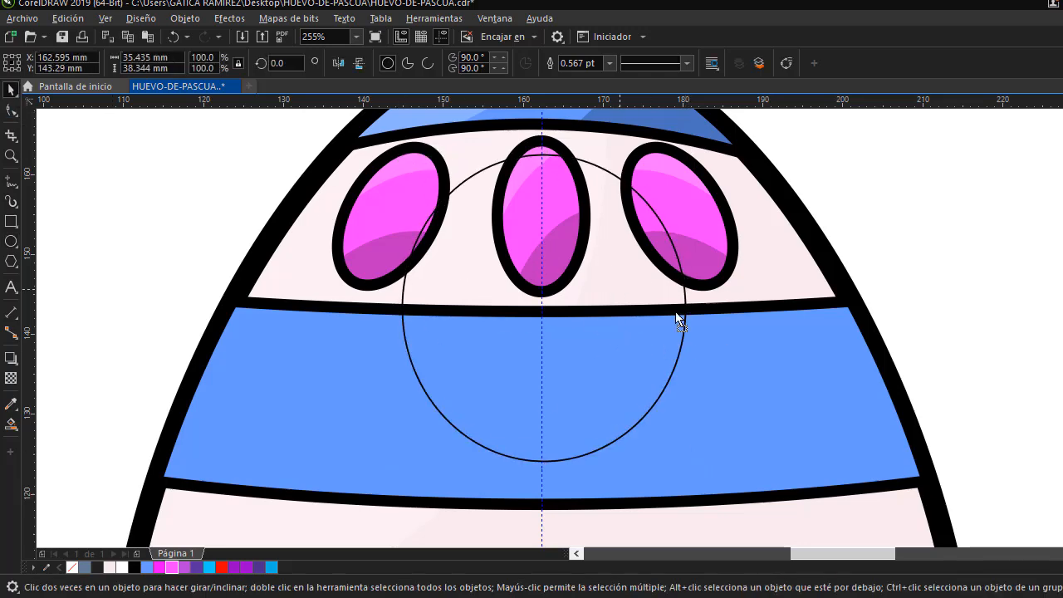
# Copy the ellipse to the right end and to the left end of the wide blue band
pyautogui.moveTo(676, 315); pyautogui.dragTo(934, 448)
pyautogui.rightClick(934, 448)
pyautogui.scroll(-2, 726, 416)
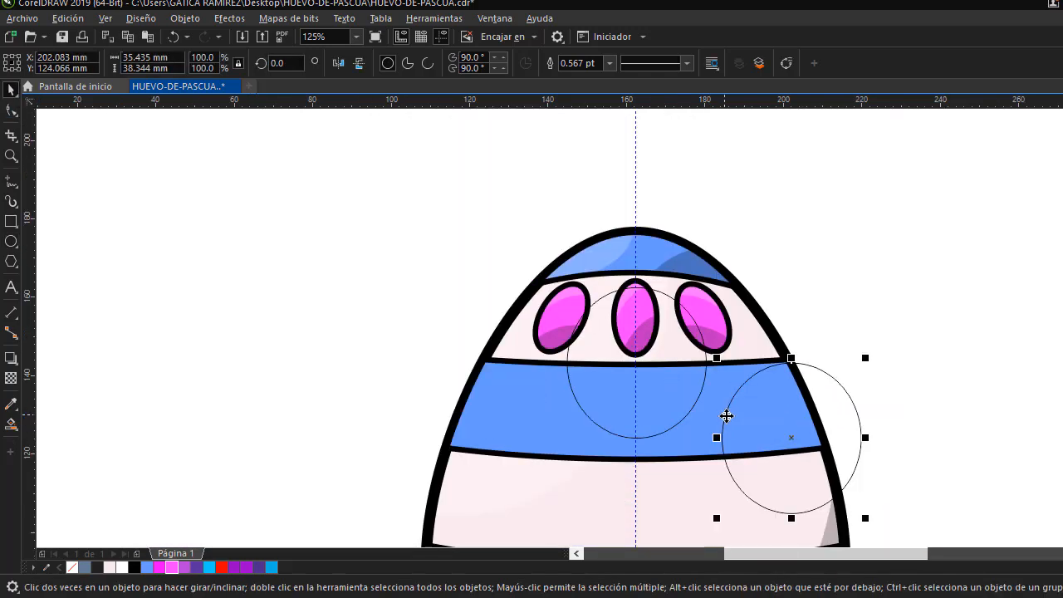
pyautogui.scroll(-1, 644, 364)
pyautogui.click(971, 307)
pyautogui.moveTo(768, 388); pyautogui.dragTo(454, 303)
pyautogui.rightClick(455, 303)
# Narrow the left ellipse to about 24 mm and copy it onto the blue band's lower edge, left of the guideline
pyautogui.moveTo(551, 309); pyautogui.dragTo(527, 309)
pyautogui.click(493, 303)
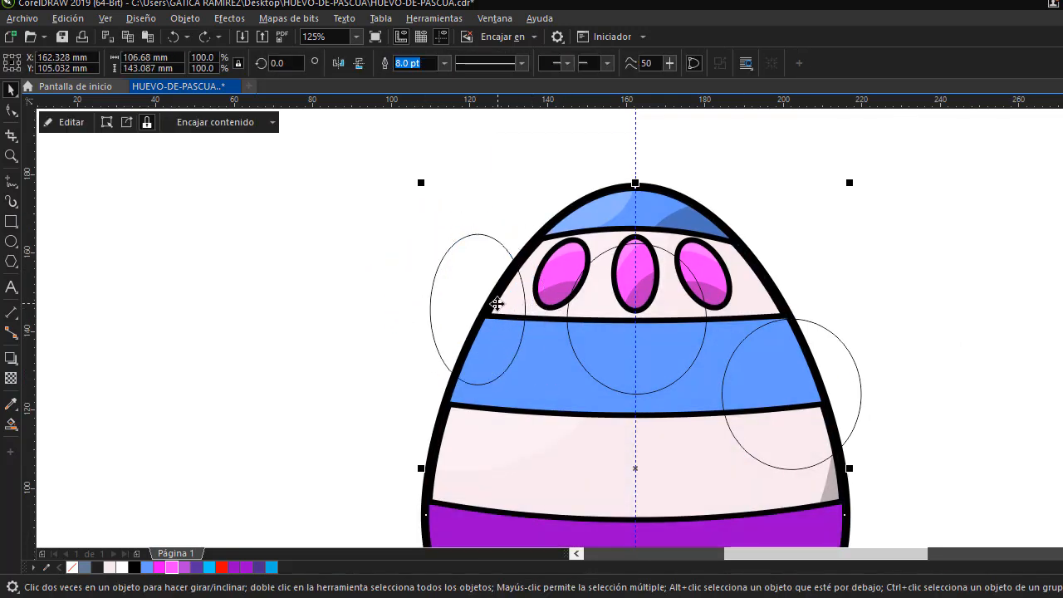
pyautogui.click(471, 294)
pyautogui.click(432, 268)
pyautogui.click(484, 283)
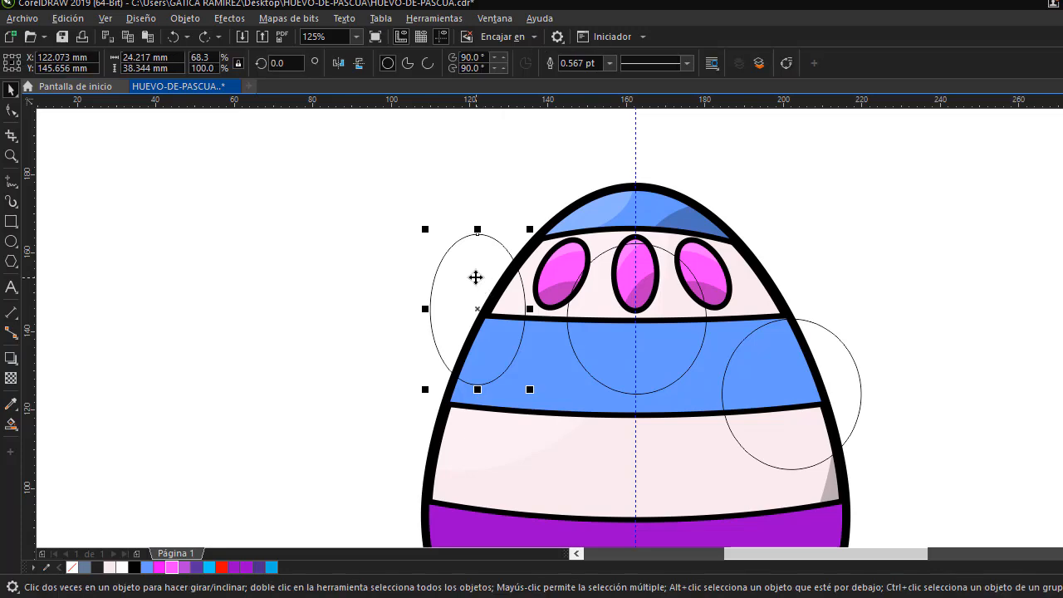
pyautogui.moveTo(474, 277); pyautogui.dragTo(540, 401)
pyautogui.click(402, 359)
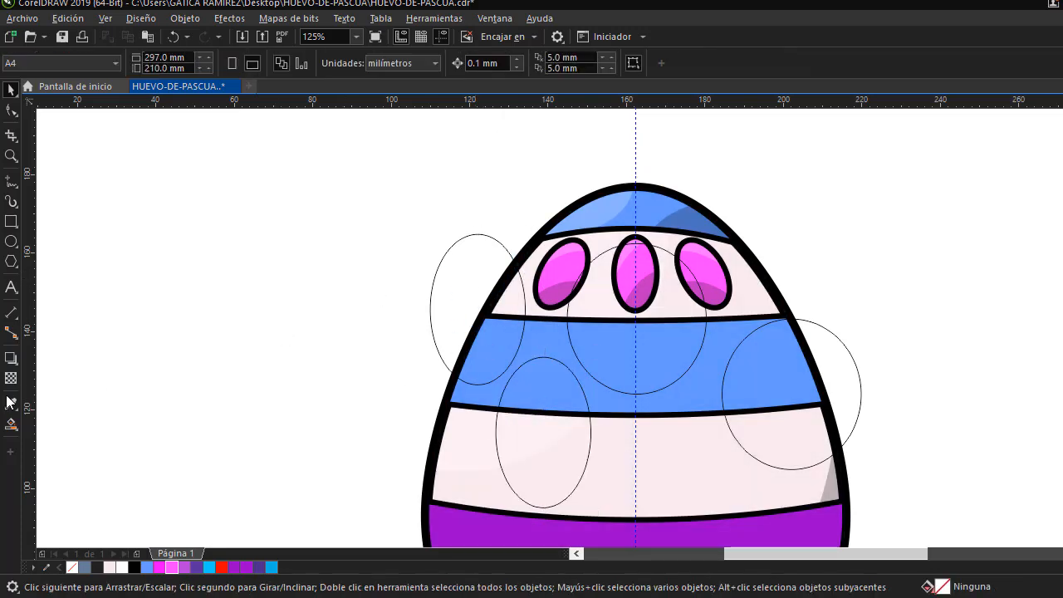
# Smart-fill the four areas where the ellipses overlap the wide blue band
pyautogui.click(11, 424)
pyautogui.click(498, 382)
pyautogui.click(551, 384)
pyautogui.click(633, 353)
pyautogui.click(755, 375)
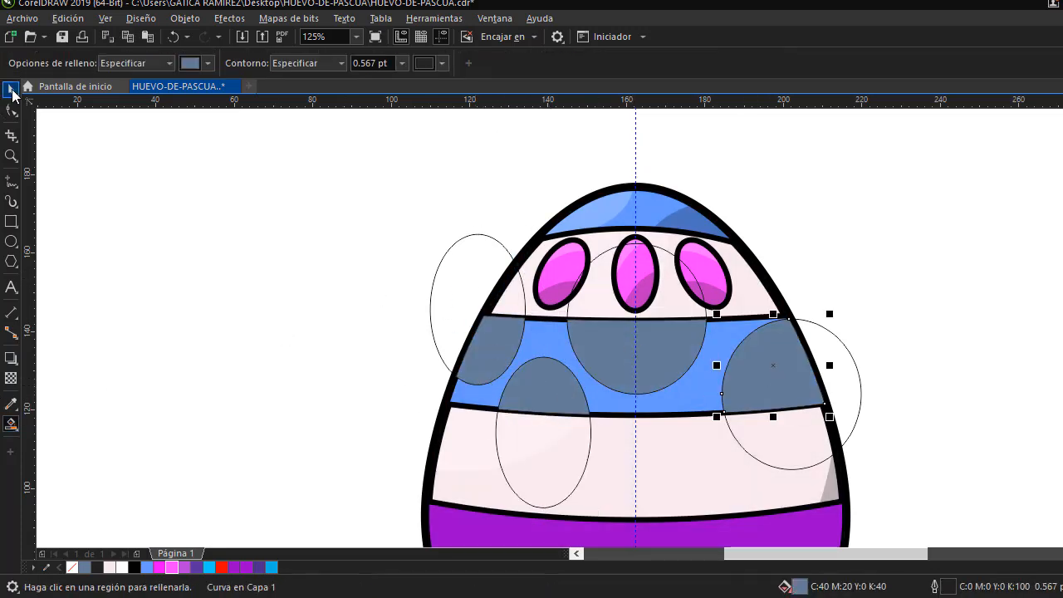
# Delete the construction ellipses around the blue band, keeping the filled shapes
pyautogui.click(10, 89)
pyautogui.click(458, 274)
pyautogui.press('Delete')
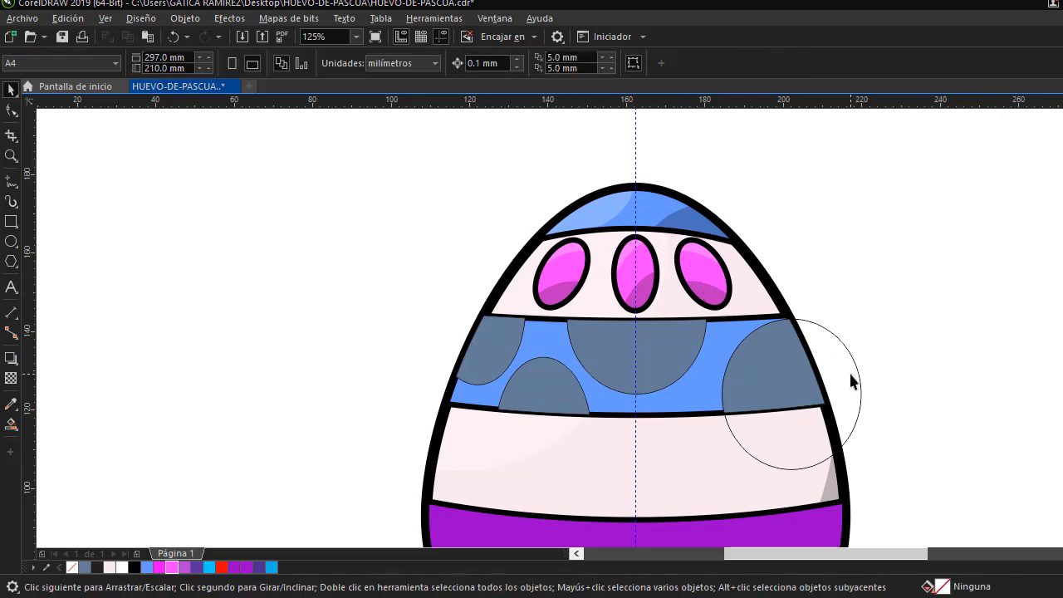
# Fill the blue band's right and lower-left shapes black, and its upper-left and centre shapes white
pyautogui.click(770, 364)
pyautogui.keyDown('shift'); pyautogui.click(555, 390); pyautogui.keyUp('shift')
pyautogui.click(134, 567)
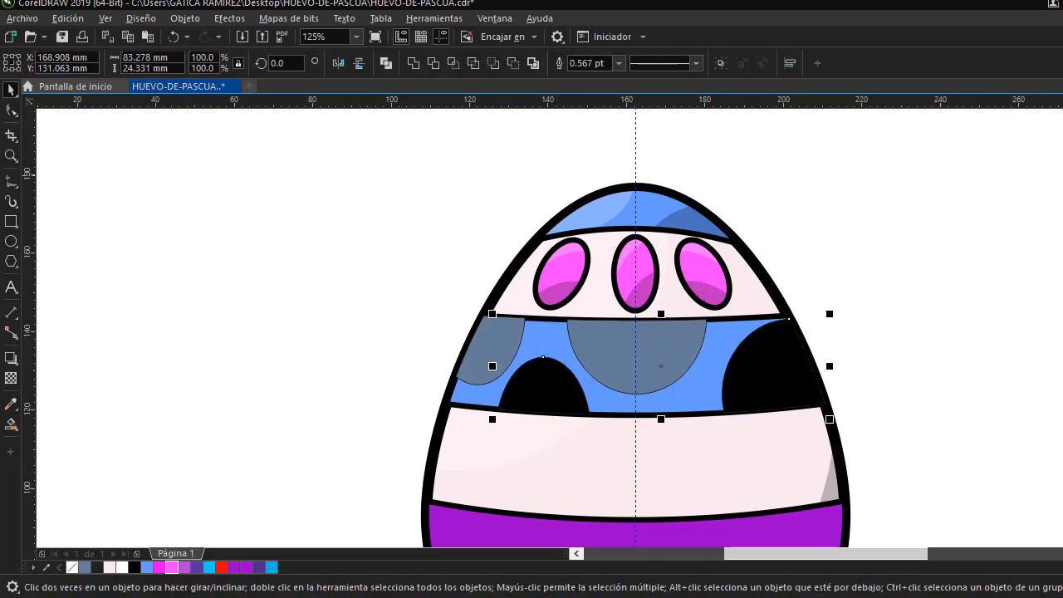
pyautogui.click(518, 324)
pyautogui.keyDown('shift'); pyautogui.click(598, 347); pyautogui.keyUp('shift')
pyautogui.click(1058, 218)
# Remove the outlines of the blue band's two black shapes and give them a uniform transparency of 75
pyautogui.click(913, 307)
pyautogui.click(766, 376)
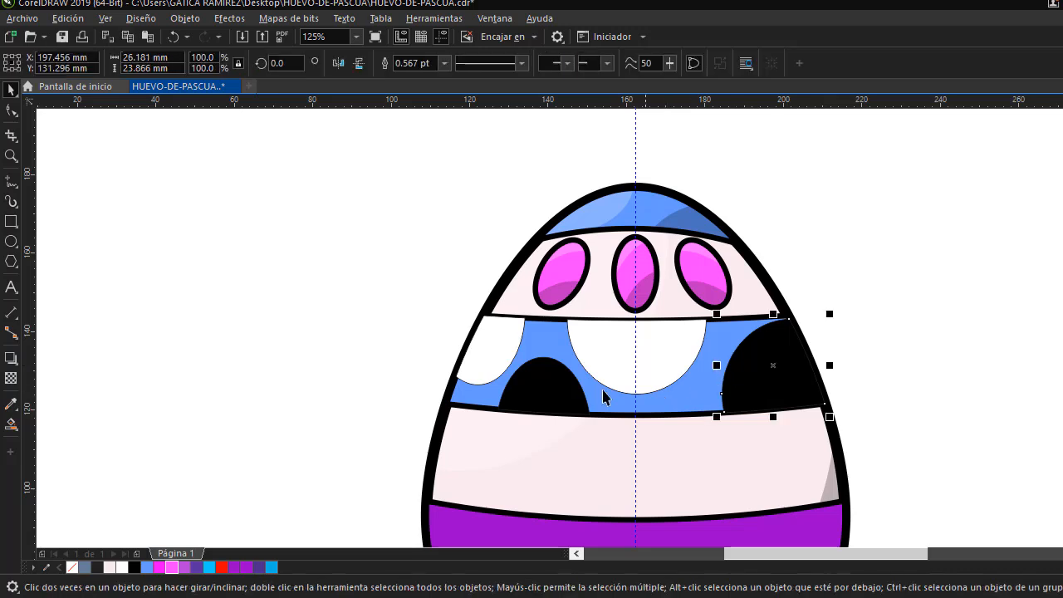
pyautogui.keyDown('shift'); pyautogui.click(546, 392); pyautogui.keyUp('shift')
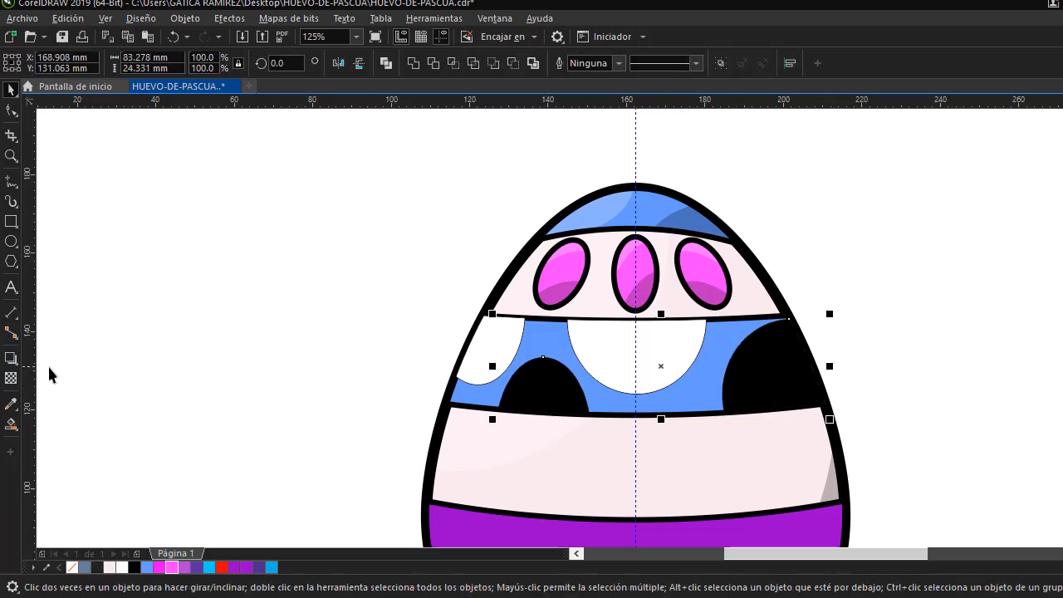
pyautogui.click(11, 378)
pyautogui.click(636, 426)
pyautogui.write('75')
pyautogui.press('Return')
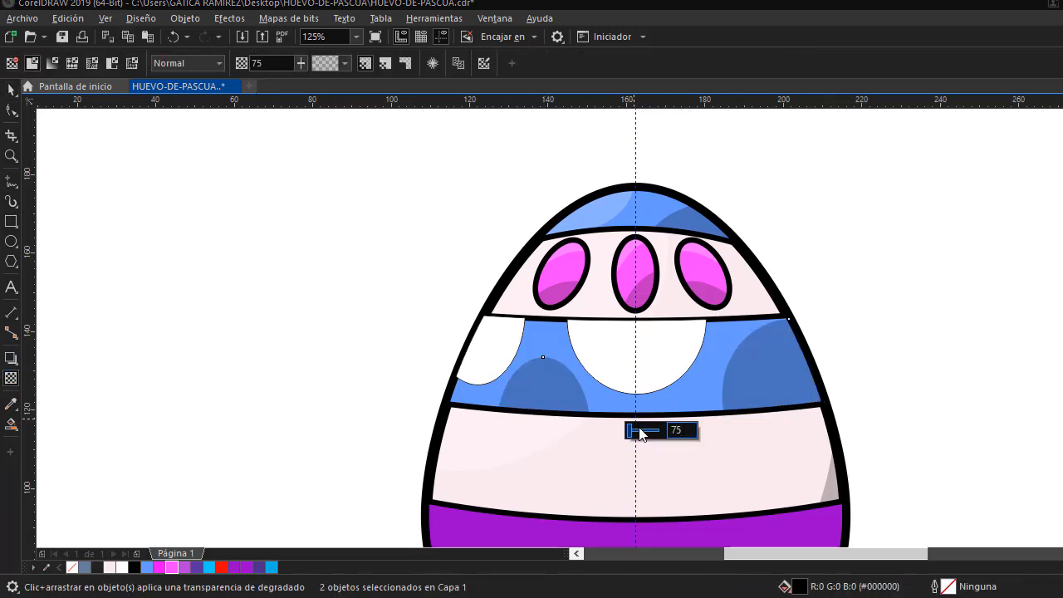
# Remove the outlines of the blue band's two white shapes and give them a uniform transparency of 75
pyautogui.click(498, 349)
pyautogui.keyDown('shift'); pyautogui.click(605, 344); pyautogui.keyUp('shift')
pyautogui.click(11, 88)
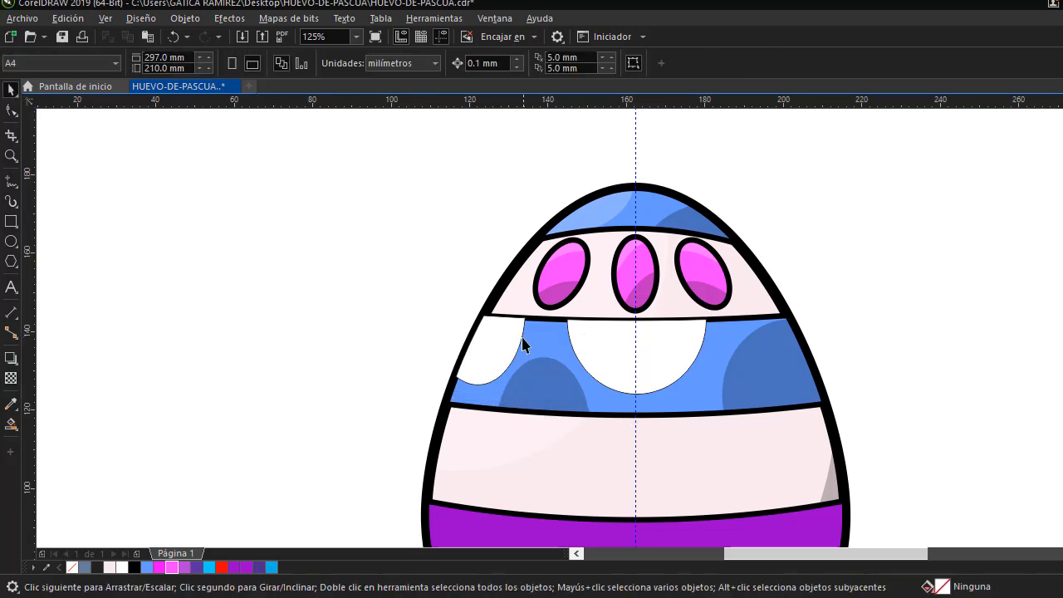
pyautogui.click(11, 378)
pyautogui.click(600, 411)
pyautogui.write('75')
pyautogui.press('Return')
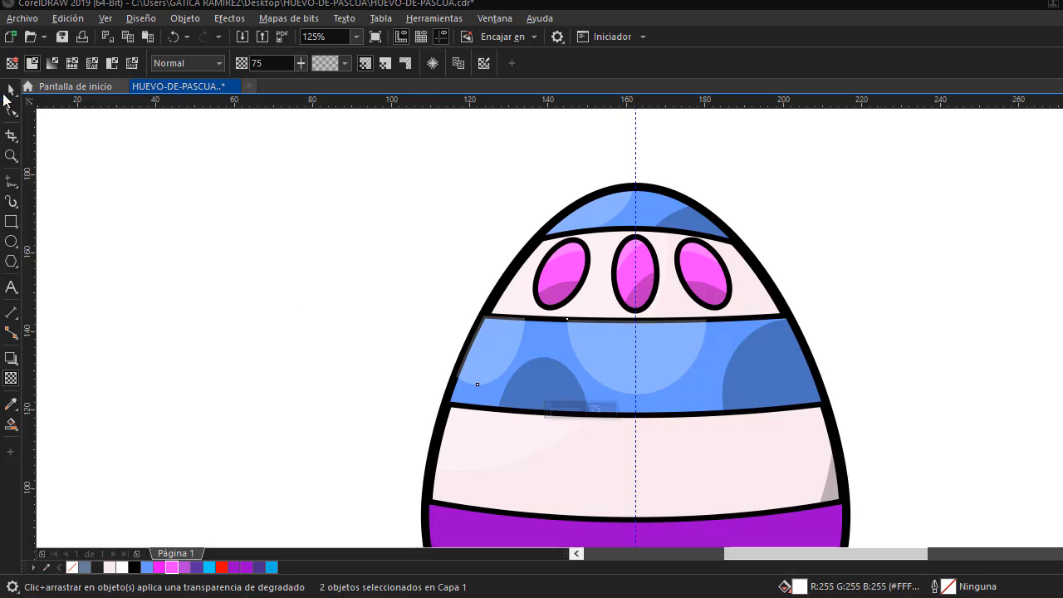
# PowerClip the transparent highlights and shadows inside the wide blue band
pyautogui.click(9, 92)
pyautogui.click(607, 382)
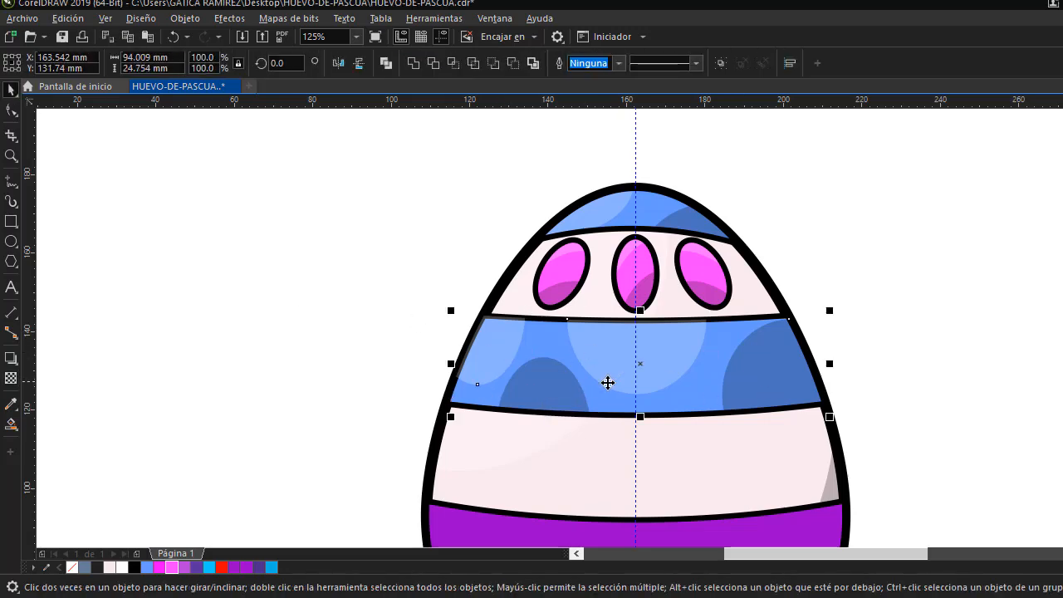
pyautogui.rightClick(679, 358)
pyautogui.click(702, 385)
pyautogui.click(706, 385)
pyautogui.rightClick(560, 398)
pyautogui.click(664, 343)
pyautogui.click(666, 345)
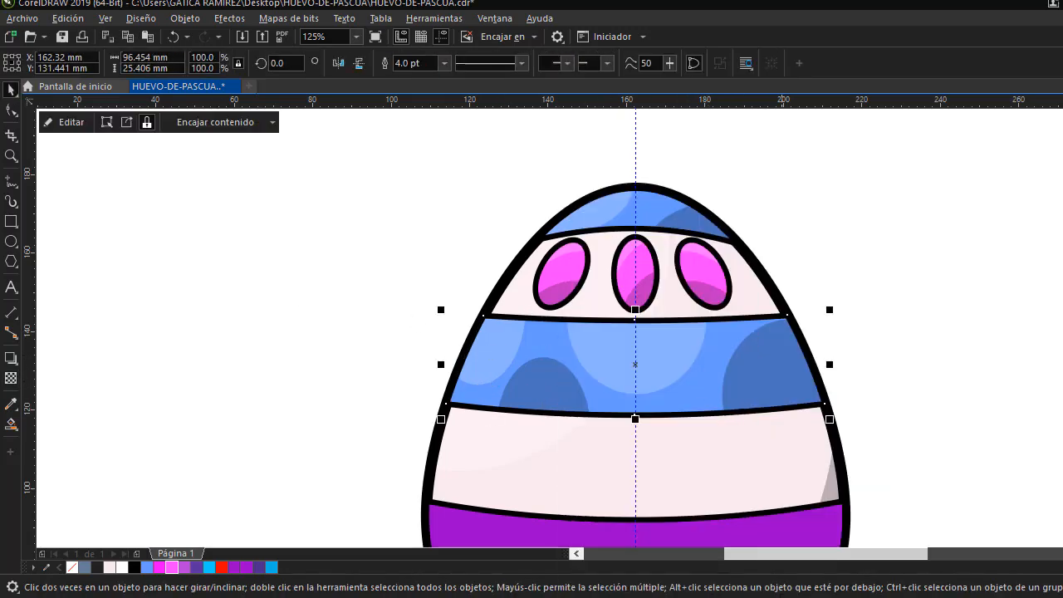
# Draw a circle about 27 mm wide on the guideline in the pale band above the purple one, with a concentric copy about 12 mm wide
pyautogui.scroll(-2, 636, 327)
pyautogui.click(930, 278)
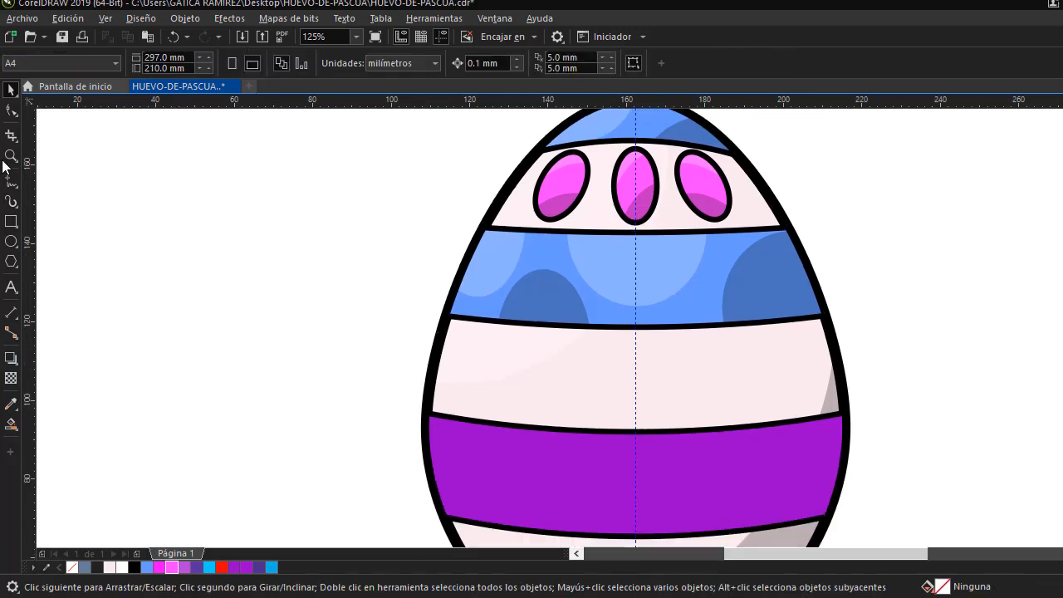
pyautogui.click(11, 241)
pyautogui.moveTo(591, 348); pyautogui.dragTo(677, 430)
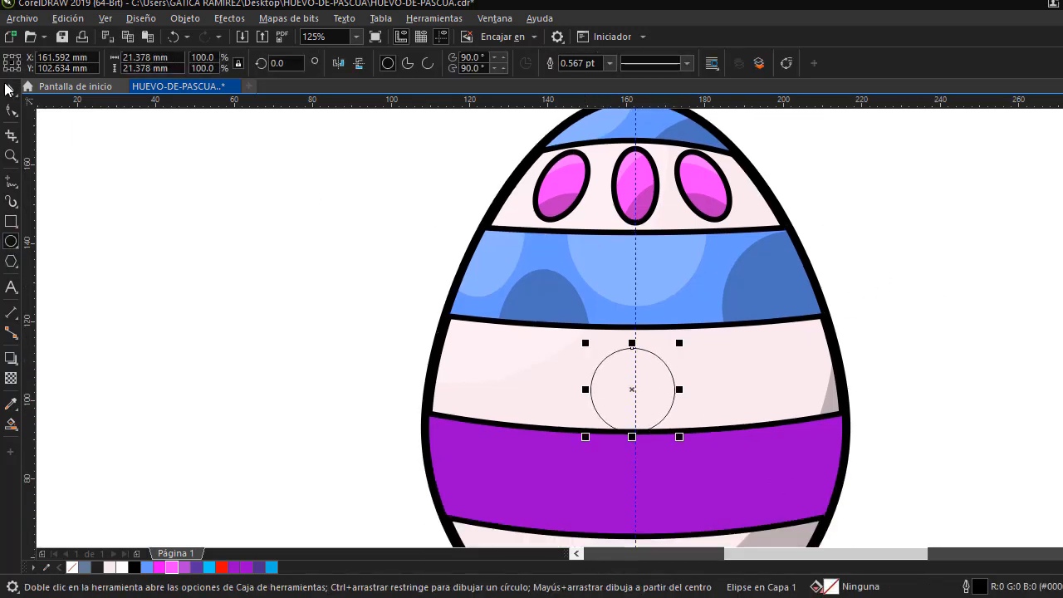
pyautogui.press('space')
pyautogui.moveTo(633, 383); pyautogui.dragTo(635, 380)
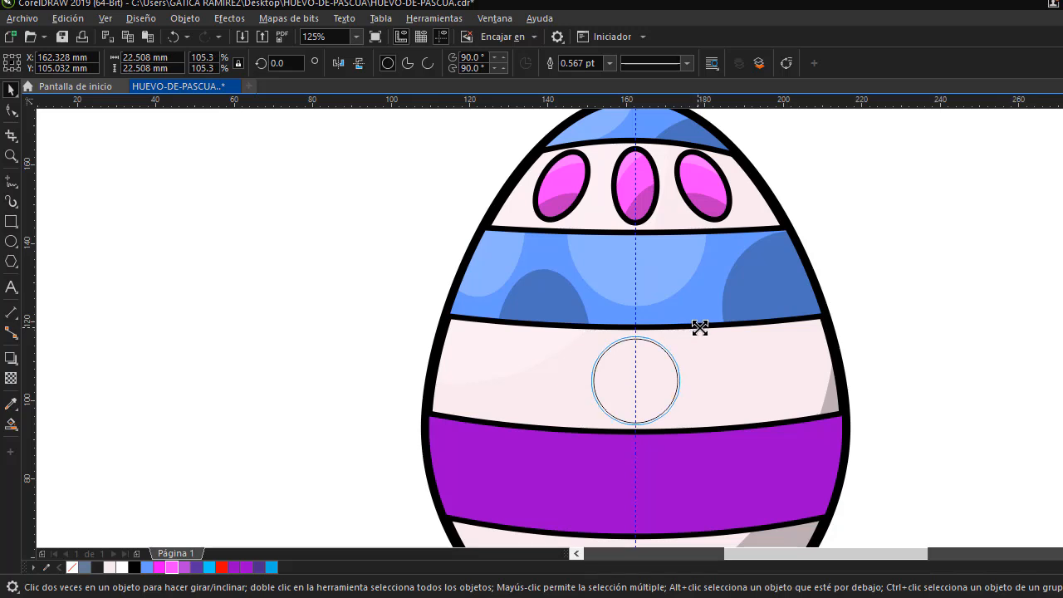
pyautogui.moveTo(700, 328); pyautogui.dragTo(671, 342)
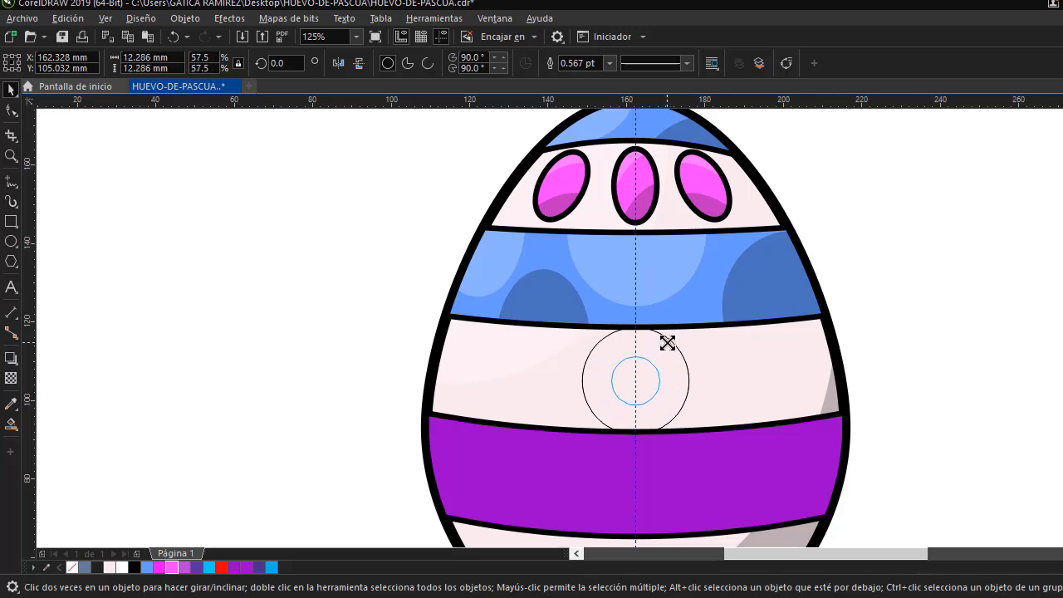
pyautogui.click(869, 343)
# Duplicate the two concentric circles to both sides of the guideline, making a row of seven overlapping pairs across the pale band
pyautogui.moveTo(732, 456); pyautogui.dragTo(732, 456)
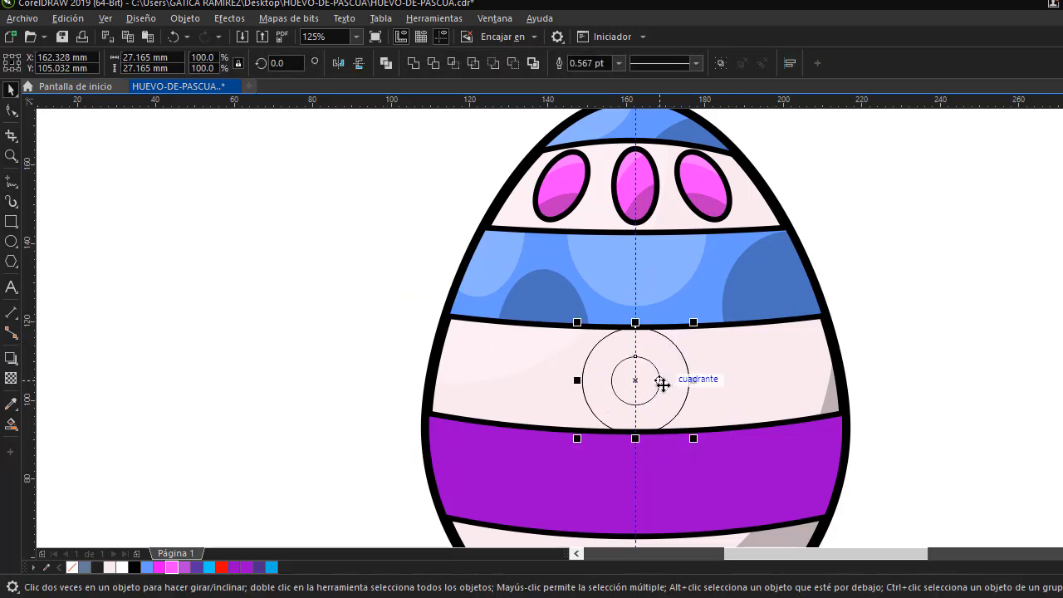
pyautogui.rightClick(664, 384)
pyautogui.click(707, 244)
pyautogui.moveTo(593, 382); pyautogui.dragTo(721, 397)
pyautogui.rightClick(659, 381)
pyautogui.scroll(1, 695, 380)
pyautogui.scroll(-2, 721, 397)
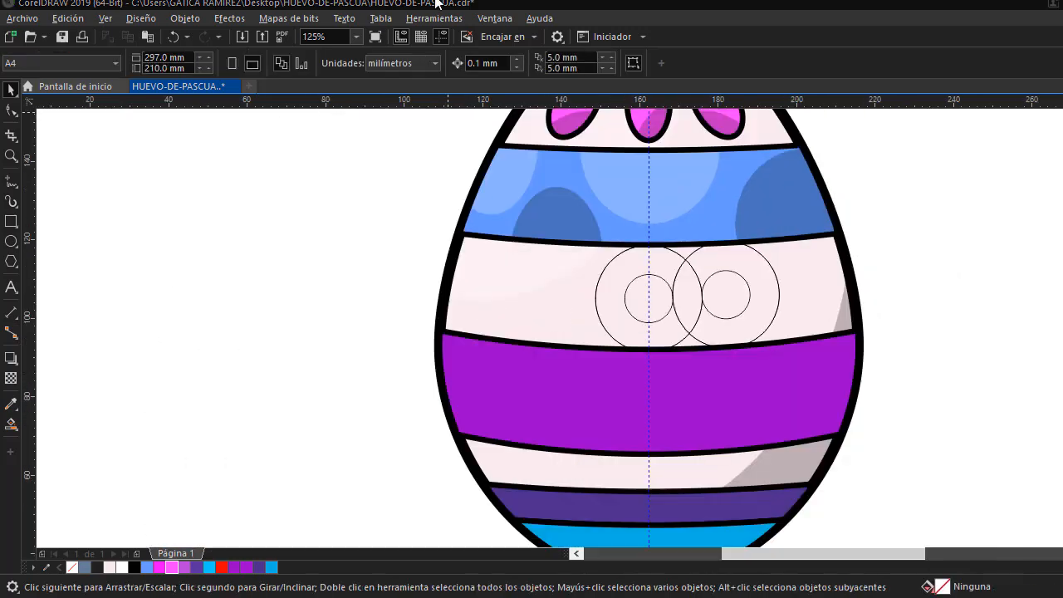
pyautogui.hotkey('ctrl', 'r')
pyautogui.hotkey('ctrl', 'r')
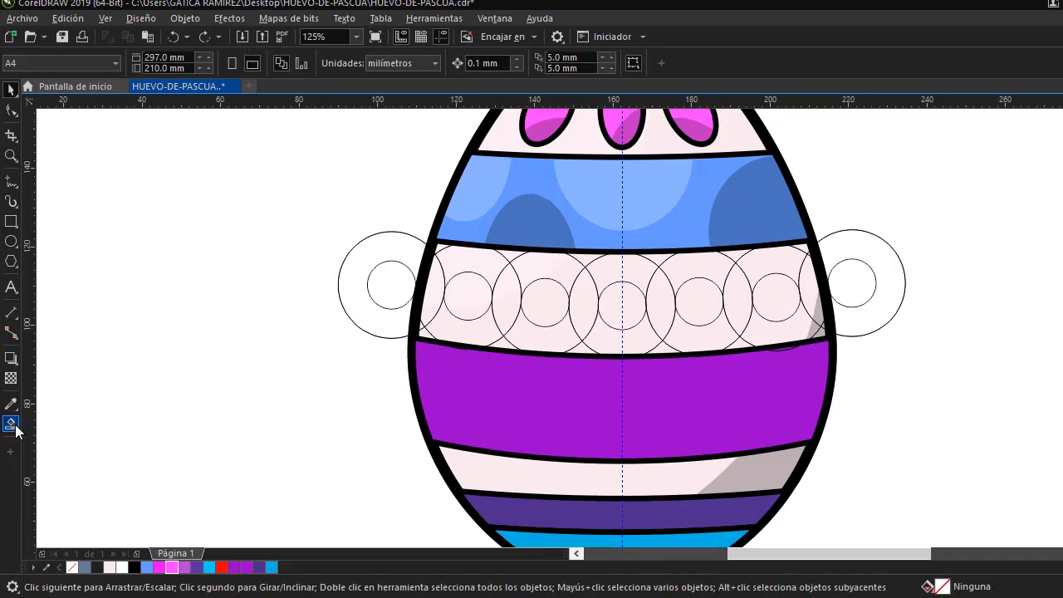
# Smart-fill alternating upper and lower ring segments and their overlaps from the pale band's left edge to just past the guideline
pyautogui.click(11, 424)
pyautogui.click(437, 298)
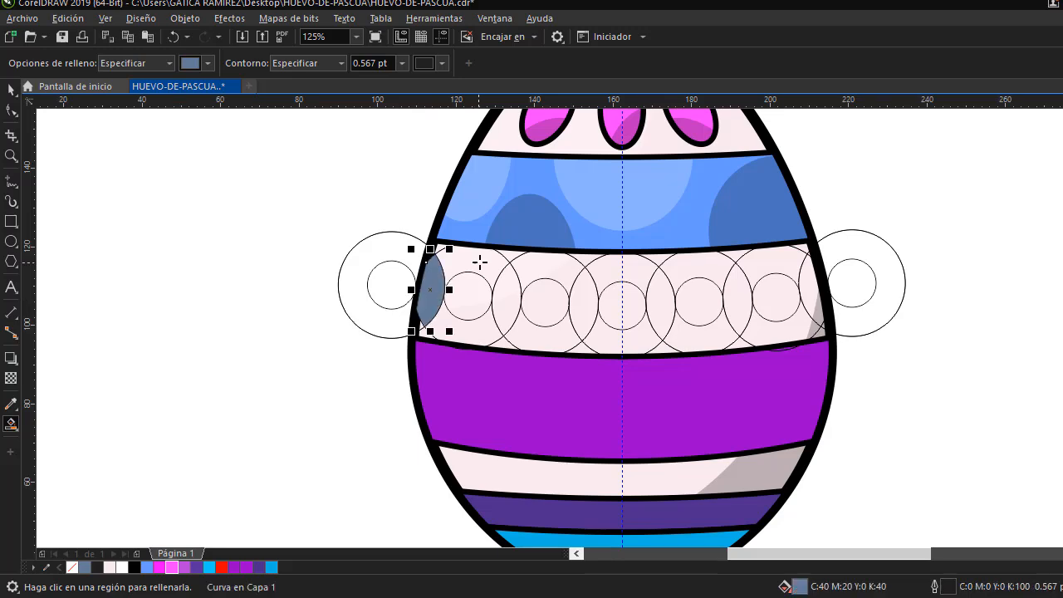
pyautogui.click(480, 262)
pyautogui.click(517, 294)
pyautogui.click(533, 327)
pyautogui.click(584, 284)
pyautogui.click(662, 274)
pyautogui.click(677, 326)
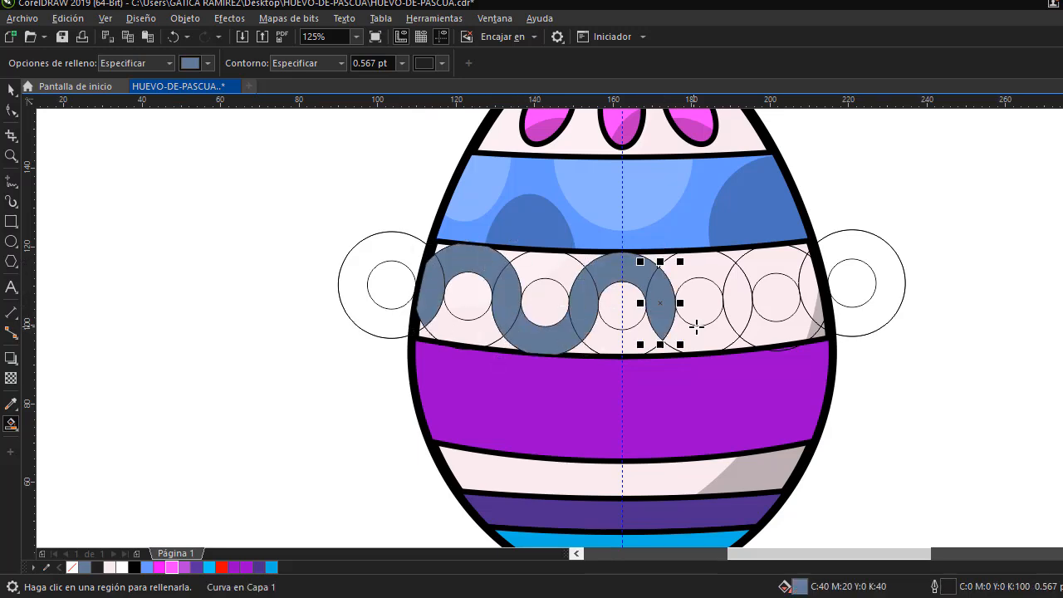
# Continue smart-filling the wave's ring segments to the pale band's right edge and fill the small pieces at both ends
pyautogui.click(702, 347)
pyautogui.click(742, 295)
pyautogui.click(789, 264)
pyautogui.click(818, 303)
pyautogui.scroll(3, 825, 331)
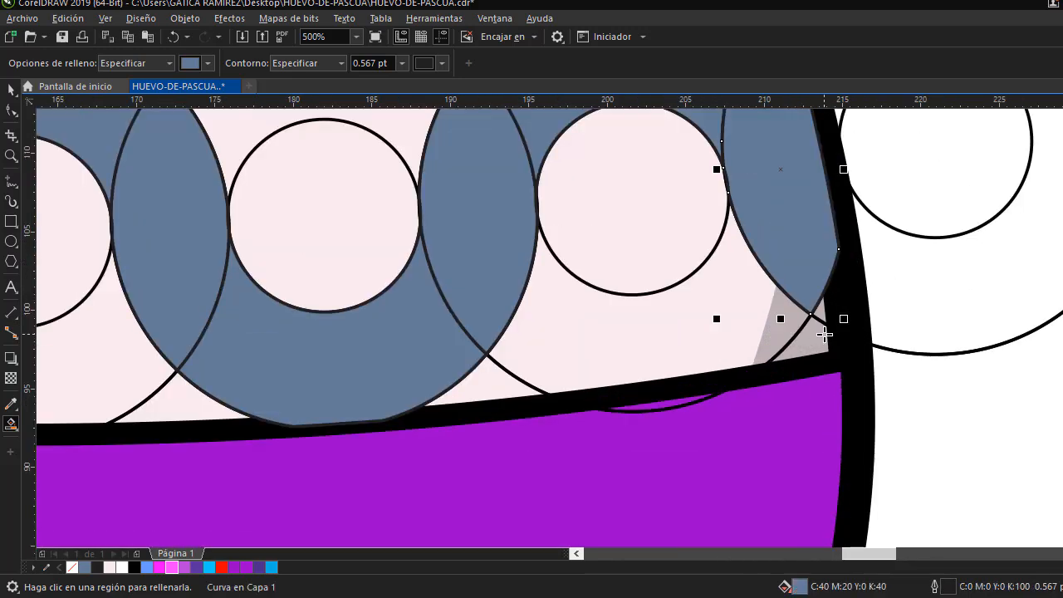
pyautogui.click(818, 292)
pyautogui.scroll(-3, 819, 292)
pyautogui.scroll(4, 411, 290)
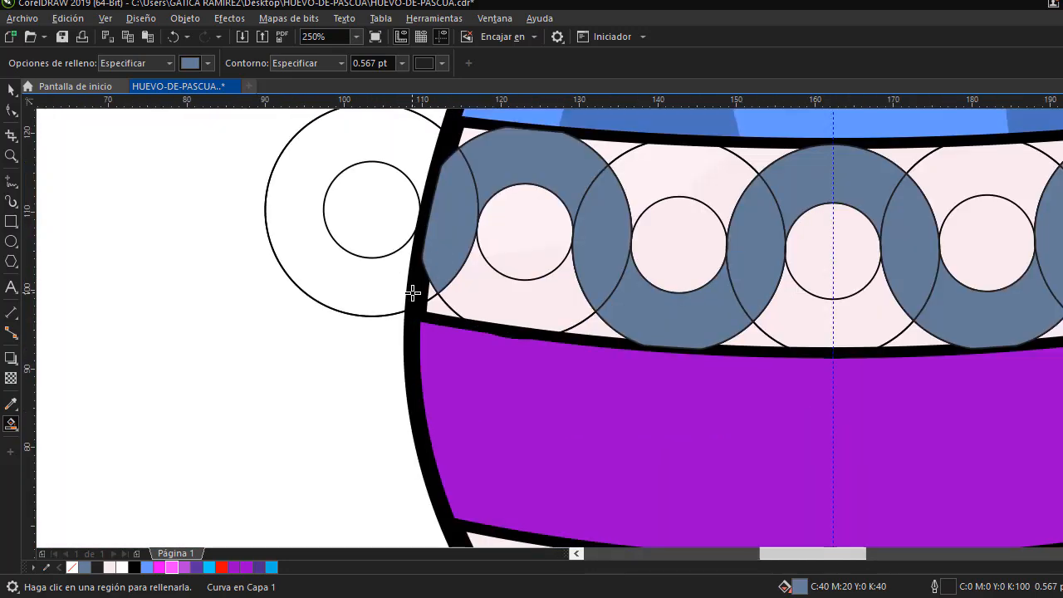
pyautogui.click(445, 286)
# Delete all the concentric construction circles, leaving only the filled wave segments in the pale band
pyautogui.scroll(-4, 449, 287)
pyautogui.click(10, 90)
pyautogui.click(225, 215)
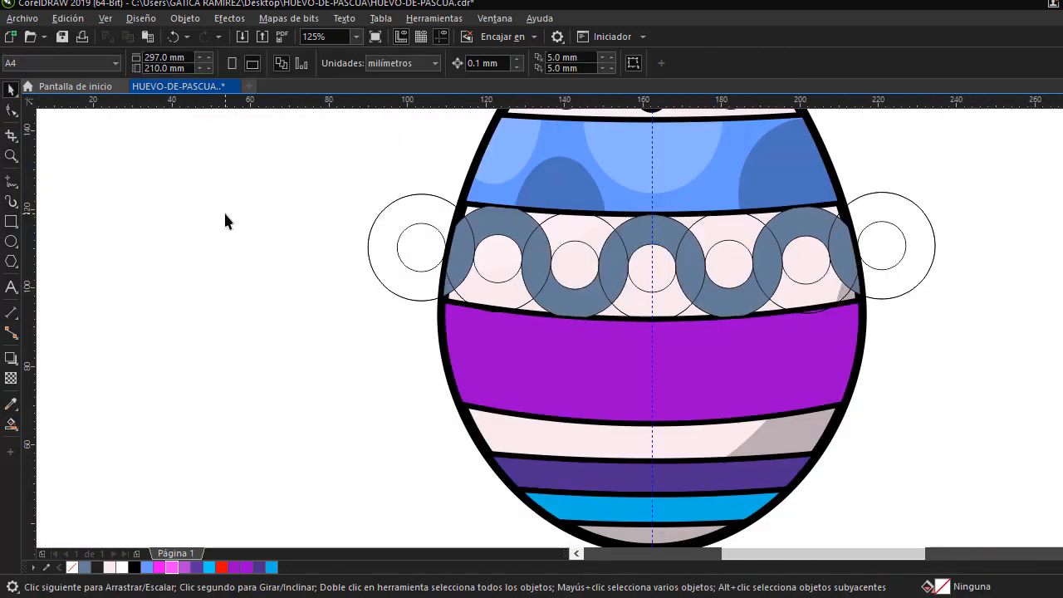
pyautogui.click(412, 215)
pyautogui.press('Delete')
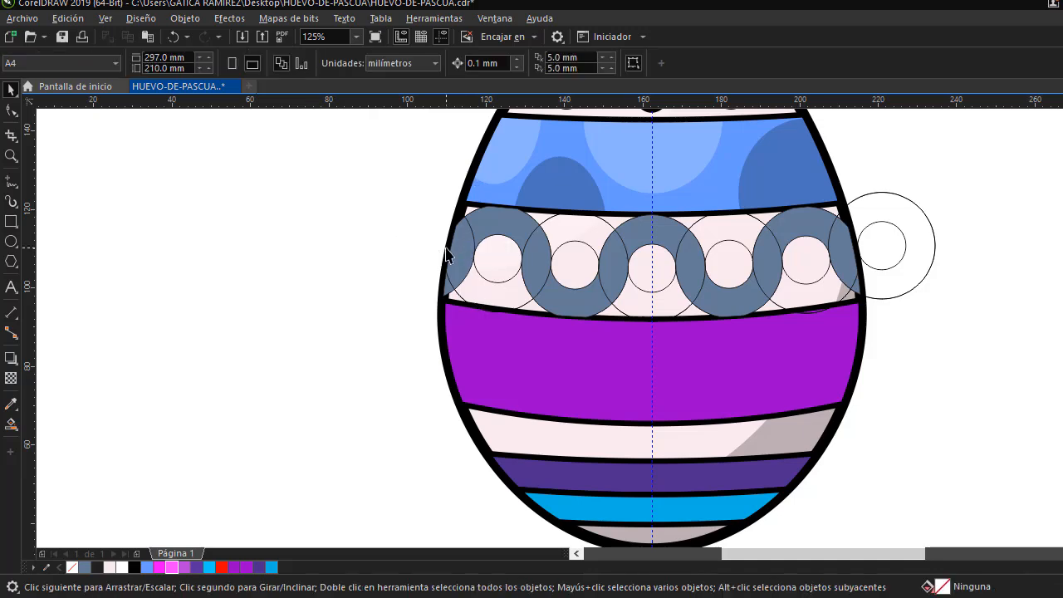
pyautogui.click(530, 283)
pyautogui.press('Delete')
pyautogui.click(709, 235)
pyautogui.press('Delete')
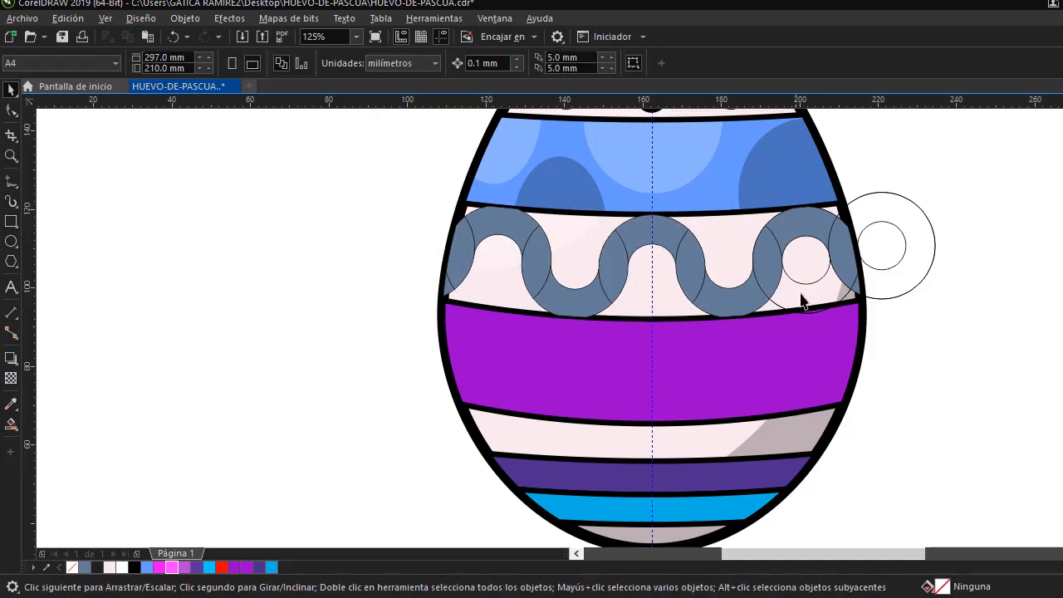
pyautogui.click(802, 295)
pyautogui.press('Delete')
pyautogui.click(878, 212)
pyautogui.press('Delete')
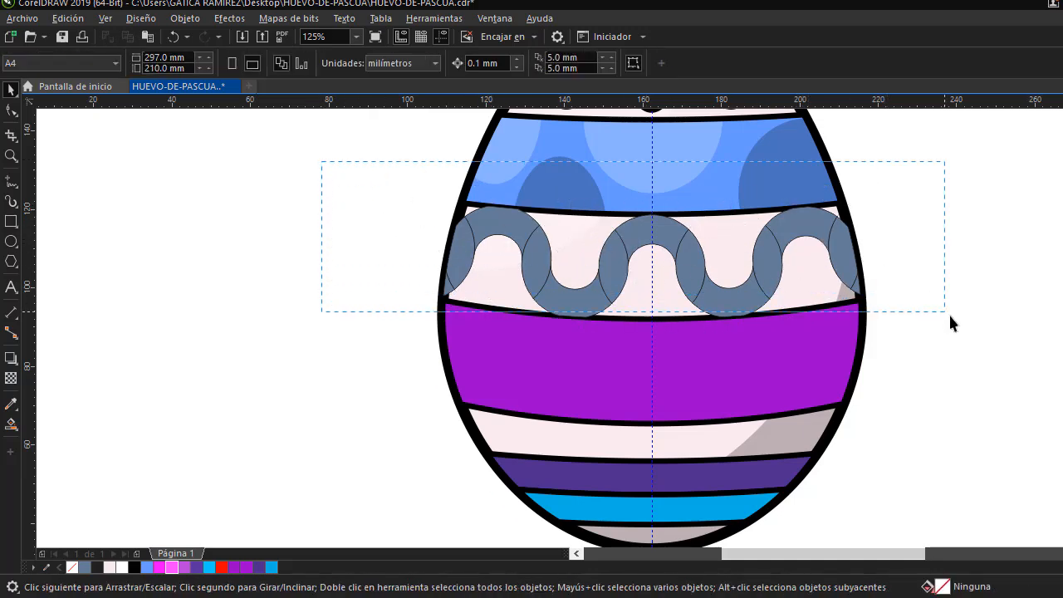
# Weld the filled segments into a single wave shape and fill it with pink
pyautogui.moveTo(950, 315); pyautogui.dragTo(947, 314)
pyautogui.click(412, 64)
pyautogui.press('Escape')
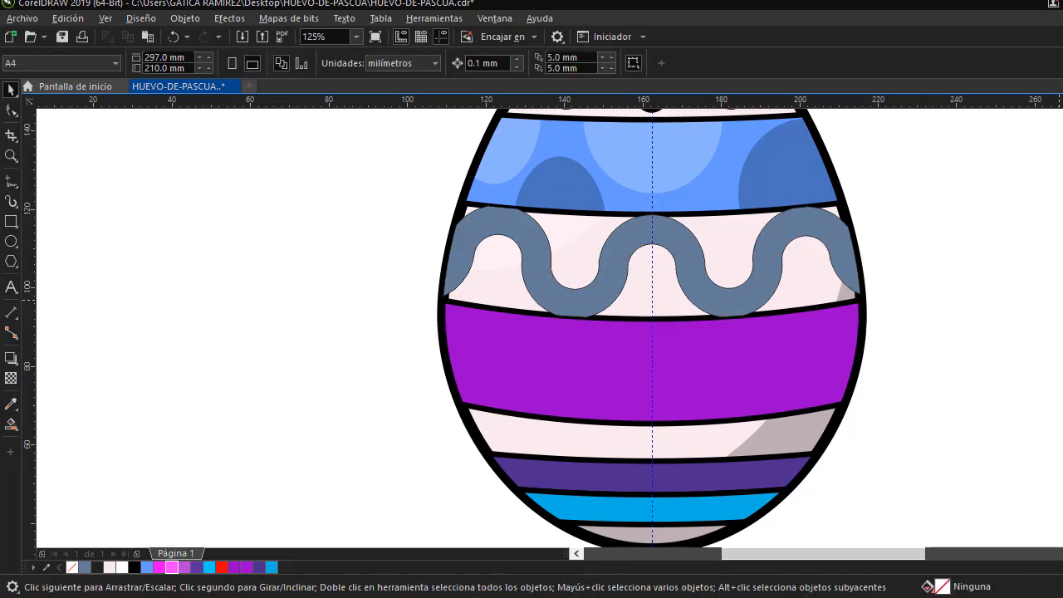
pyautogui.click(454, 315)
pyautogui.hotkey('ctrl', 'z')
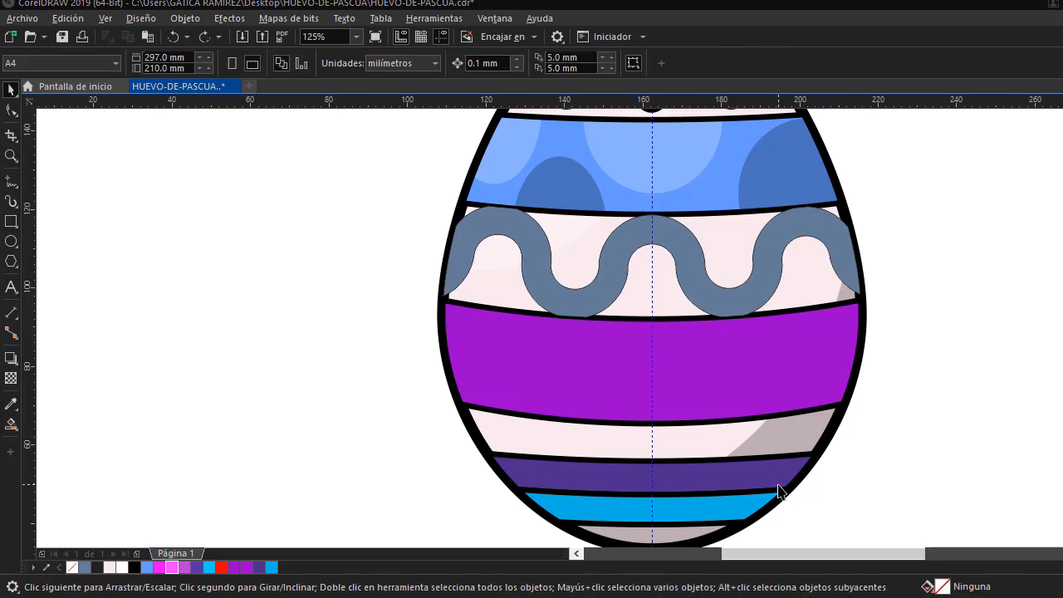
pyautogui.click(575, 305)
pyautogui.moveTo(582, 306); pyautogui.dragTo(583, 306)
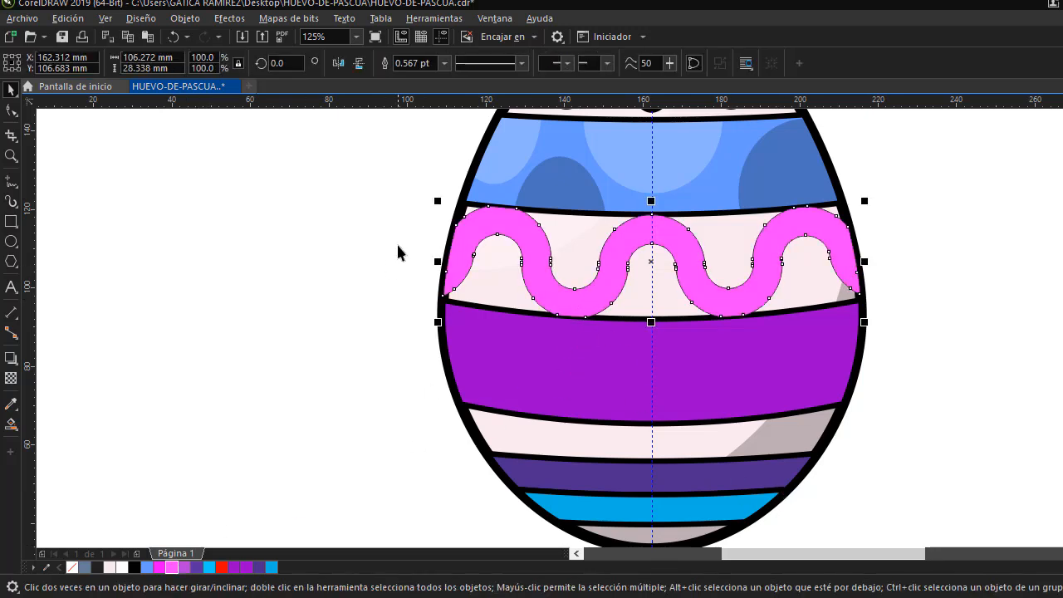
# Set the pink wave's outline width to 4.0 pt
pyautogui.click(445, 63)
pyautogui.click(408, 165)
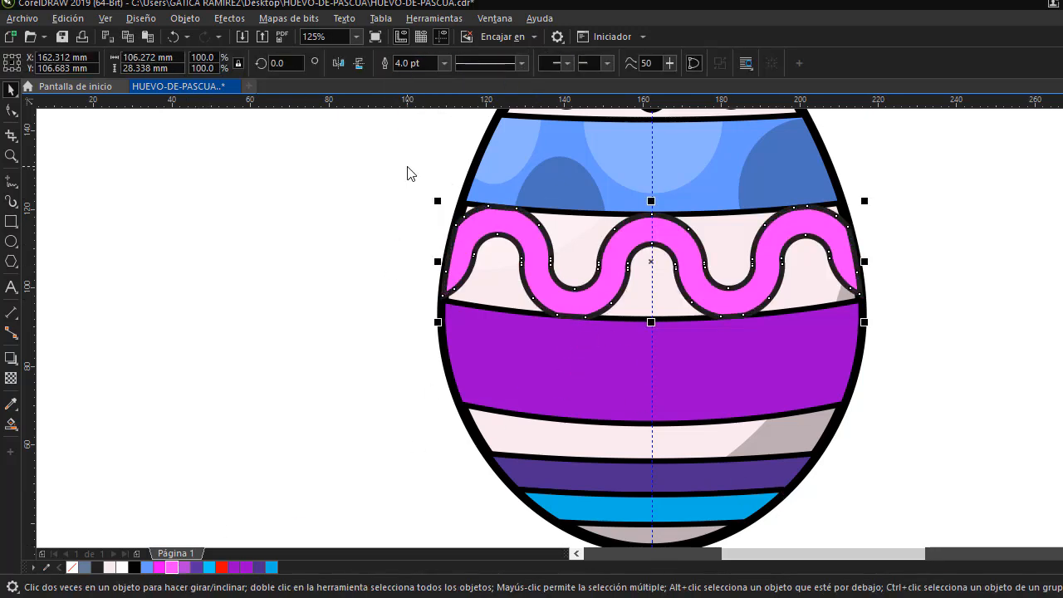
pyautogui.click(1008, 150)
# Draw a flat ellipse about 181 mm wide centred across the egg below the wave, widen it, and add a lower, narrower copy
pyautogui.click(10, 241)
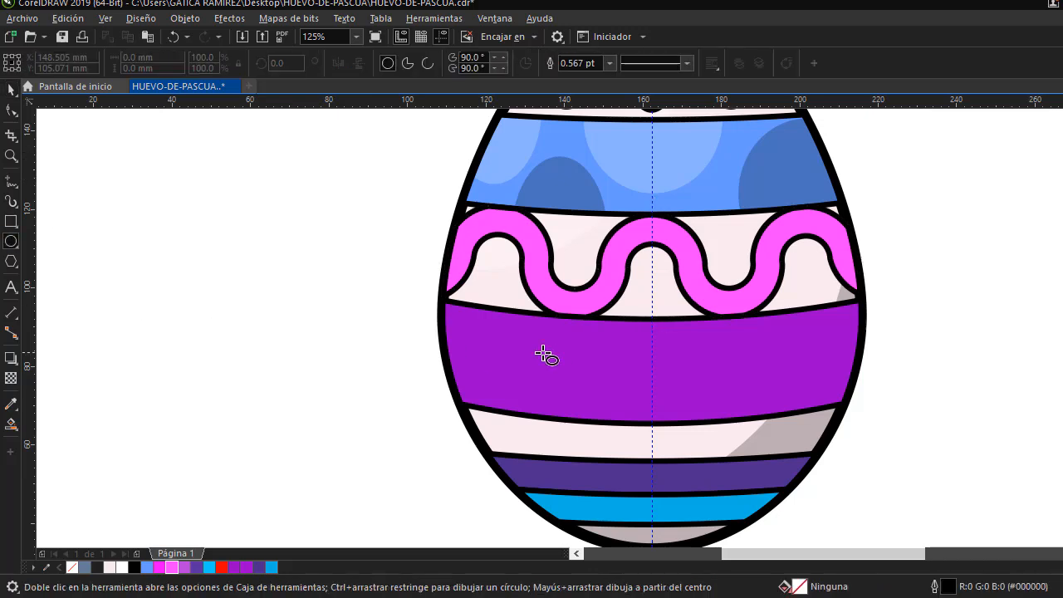
pyautogui.moveTo(296, 263); pyautogui.dragTo(1015, 491)
pyautogui.press('space')
pyautogui.moveTo(678, 266); pyautogui.dragTo(676, 351)
pyautogui.moveTo(1009, 344)
pyautogui.mouseDown()
pyautogui.moveTo(1044, 343)
pyautogui.moveTo(1016, 339)
pyautogui.mouseUp()
pyautogui.click(804, 392)
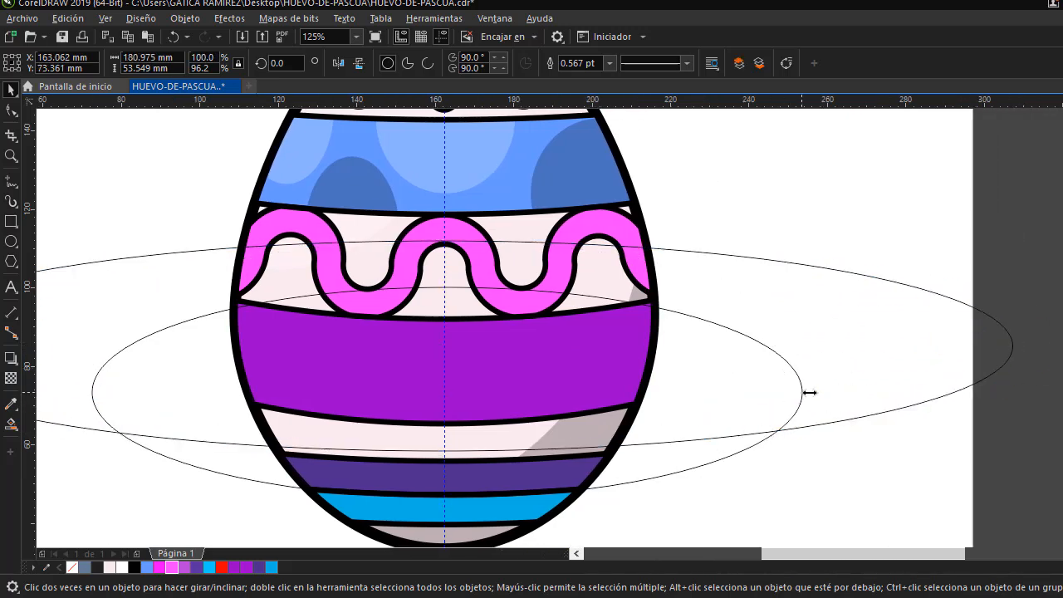
# Widen the lower ellipse well past the egg's sides and centre it on the guideline so its top edge crosses the wave
pyautogui.moveTo(810, 392); pyautogui.dragTo(915, 391)
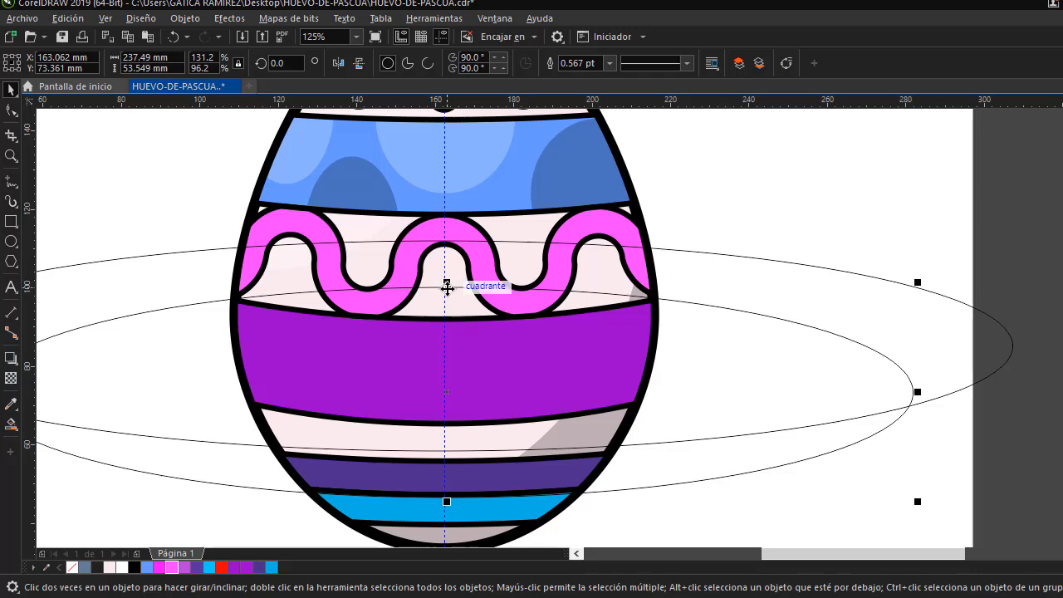
pyautogui.moveTo(447, 286)
pyautogui.mouseDown()
pyautogui.moveTo(445, 268)
pyautogui.moveTo(443, 284)
pyautogui.mouseUp()
pyautogui.scroll(-1, 474, 288)
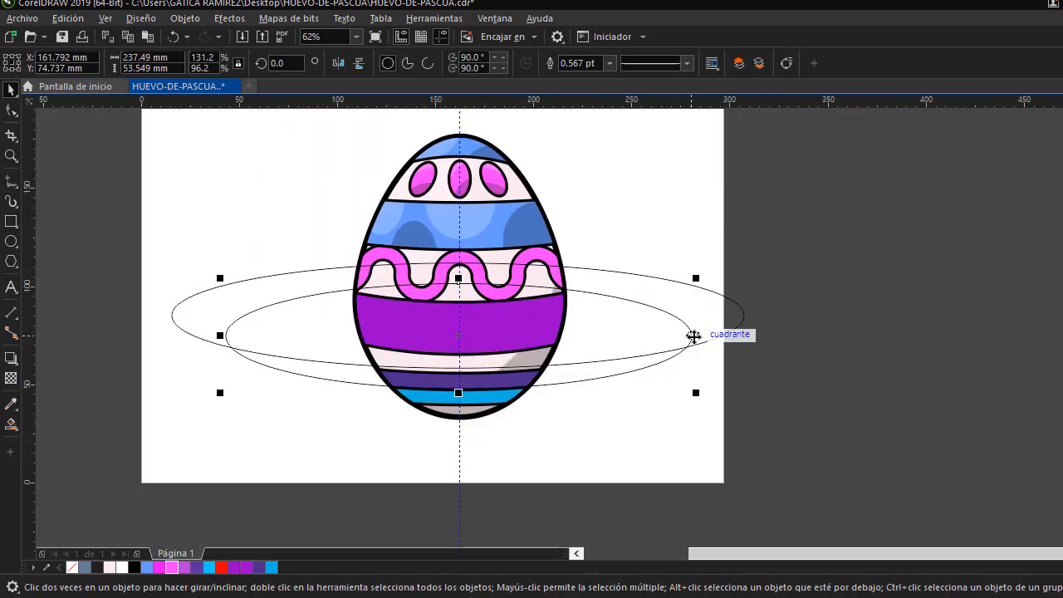
pyautogui.moveTo(695, 335); pyautogui.dragTo(804, 330)
pyautogui.scroll(1, 451, 281)
pyautogui.press('Escape')
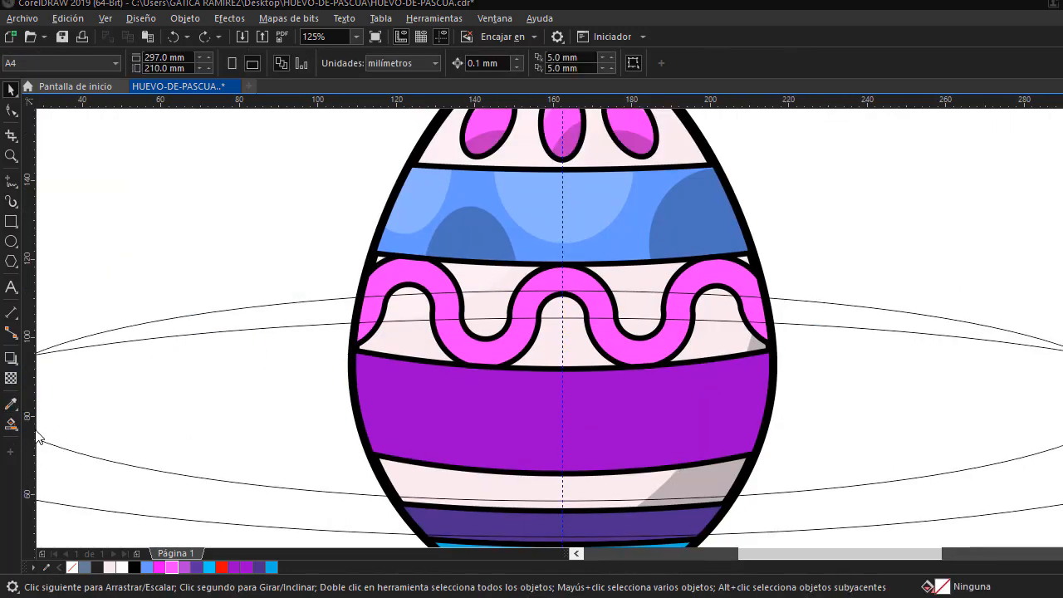
# Smart-fill the wave's upper arches above the ellipses and its lower curves below them, including the small end pieces
pyautogui.click(11, 423)
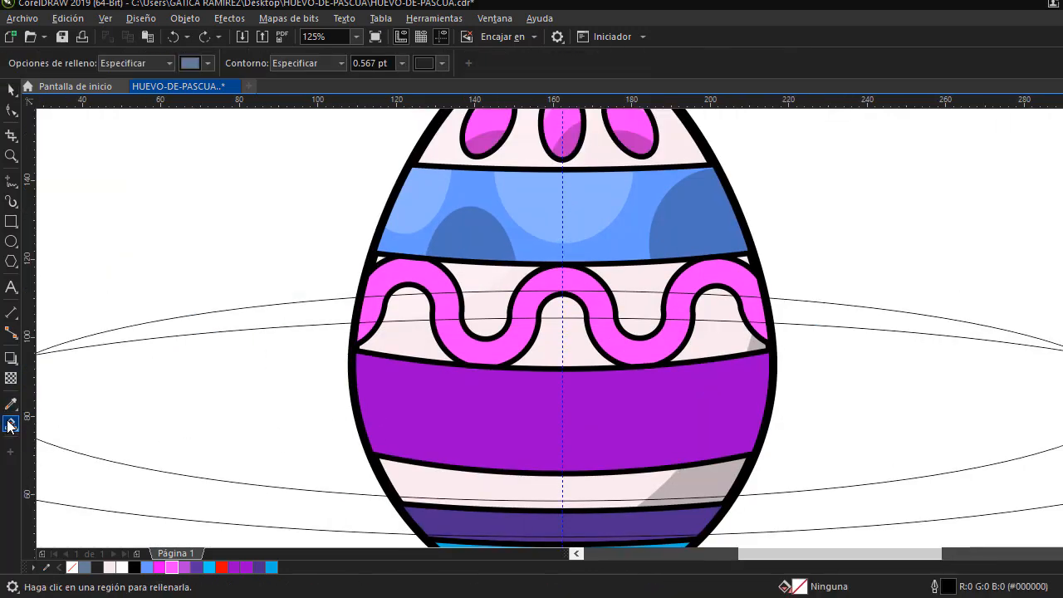
pyautogui.click(423, 283)
pyautogui.click(576, 278)
pyautogui.click(715, 277)
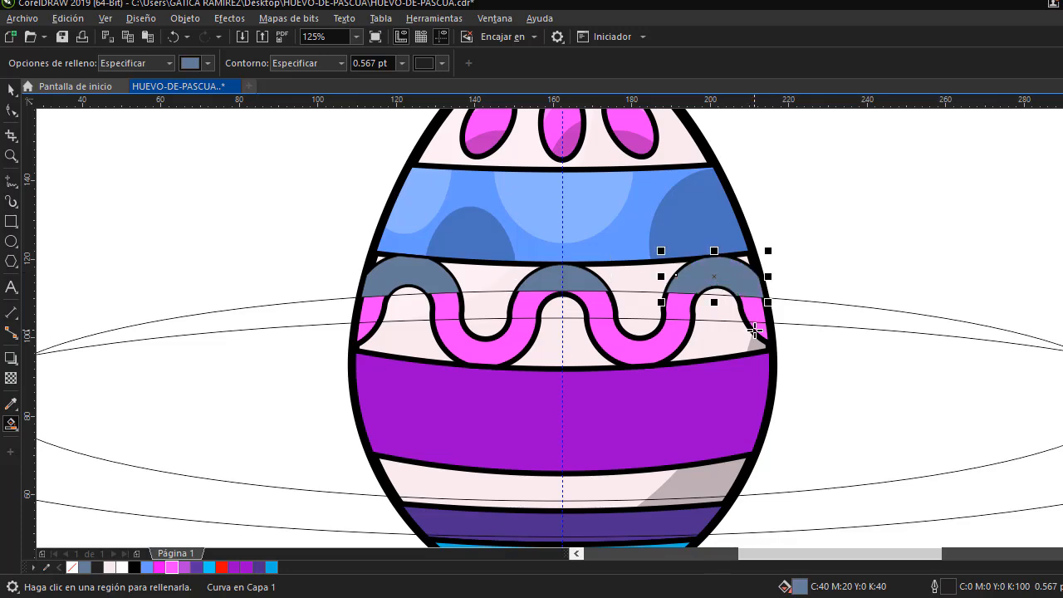
pyautogui.click(689, 337)
pyautogui.click(507, 354)
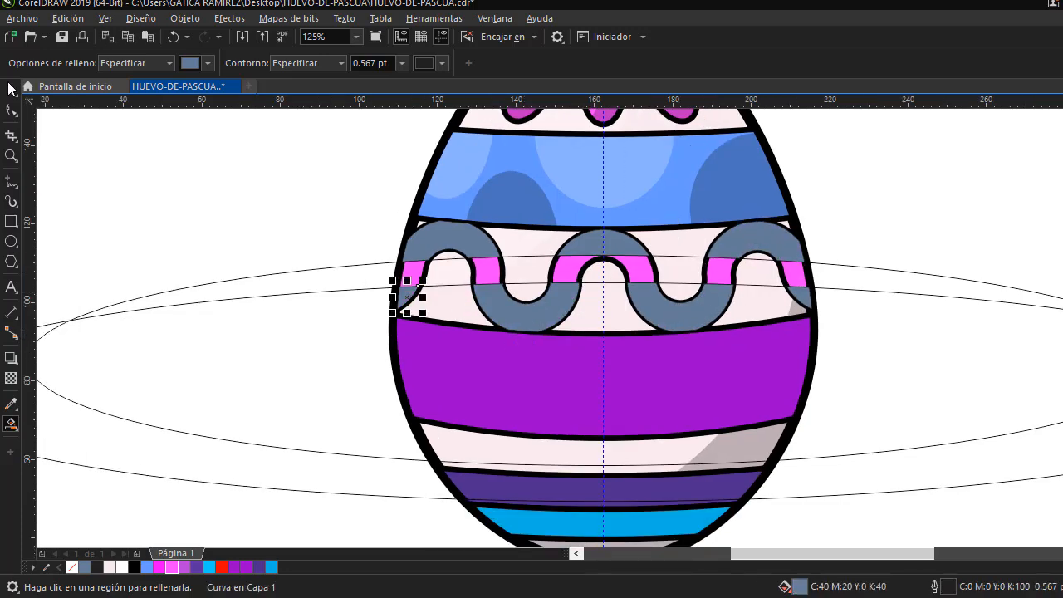
# Delete the two large construction ellipses around the wave
pyautogui.click(10, 89)
pyautogui.press('Escape')
pyautogui.click(989, 330)
pyautogui.press('Delete')
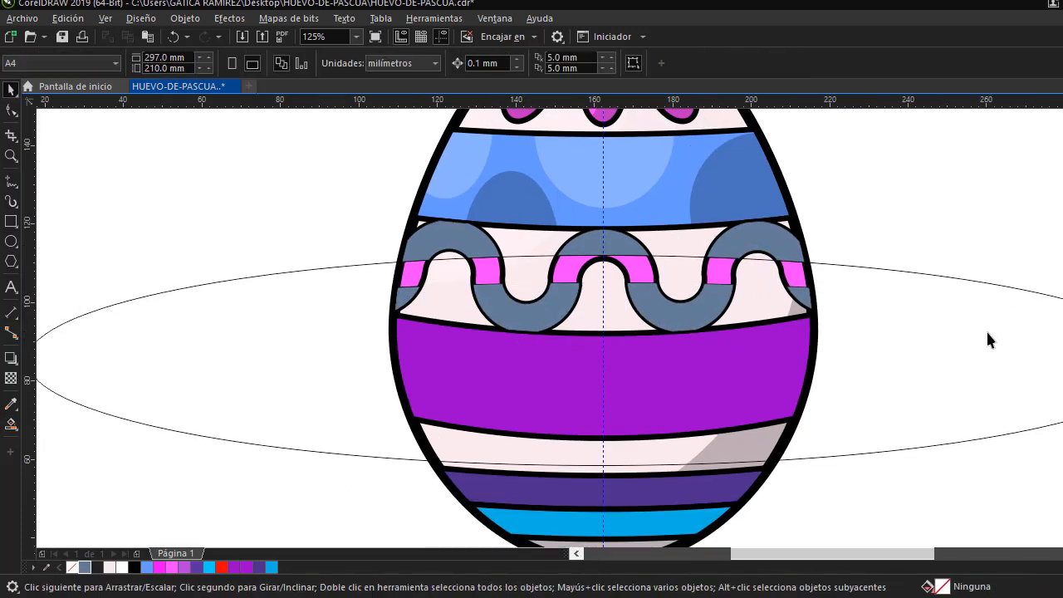
pyautogui.click(985, 329)
pyautogui.press('Delete')
# Fill the wave's three upper segments with white and its four lower segments with black, without outlines
pyautogui.click(458, 249)
pyautogui.keyDown('shift'); pyautogui.click(571, 253); pyautogui.keyUp('shift')
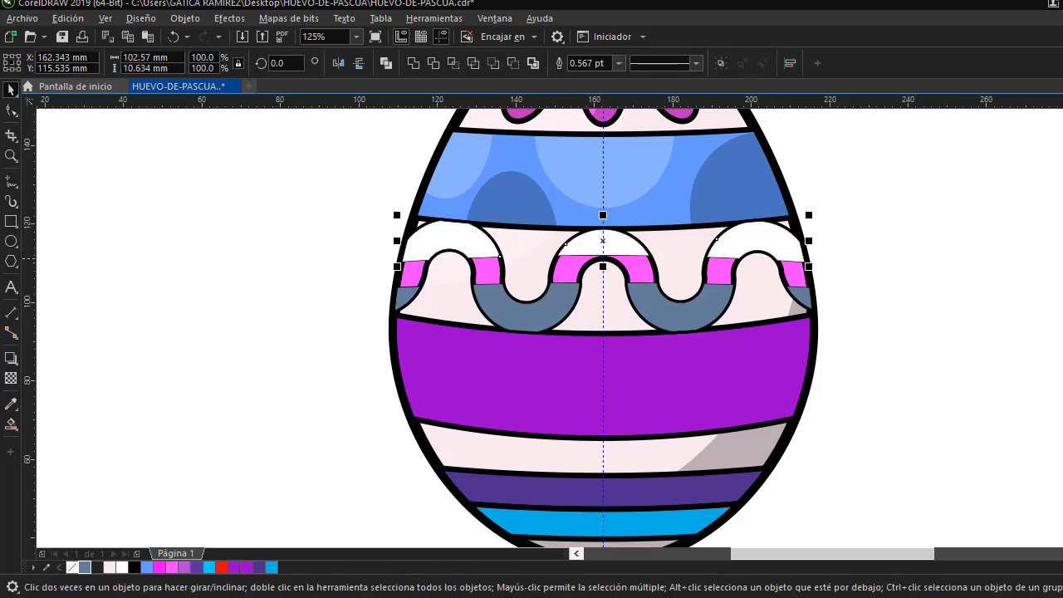
pyautogui.press('Escape')
pyautogui.click(793, 298)
pyautogui.keyDown('shift'); pyautogui.click(700, 308); pyautogui.keyUp('shift')
pyautogui.keyDown('shift'); pyautogui.click(548, 321); pyautogui.keyUp('shift')
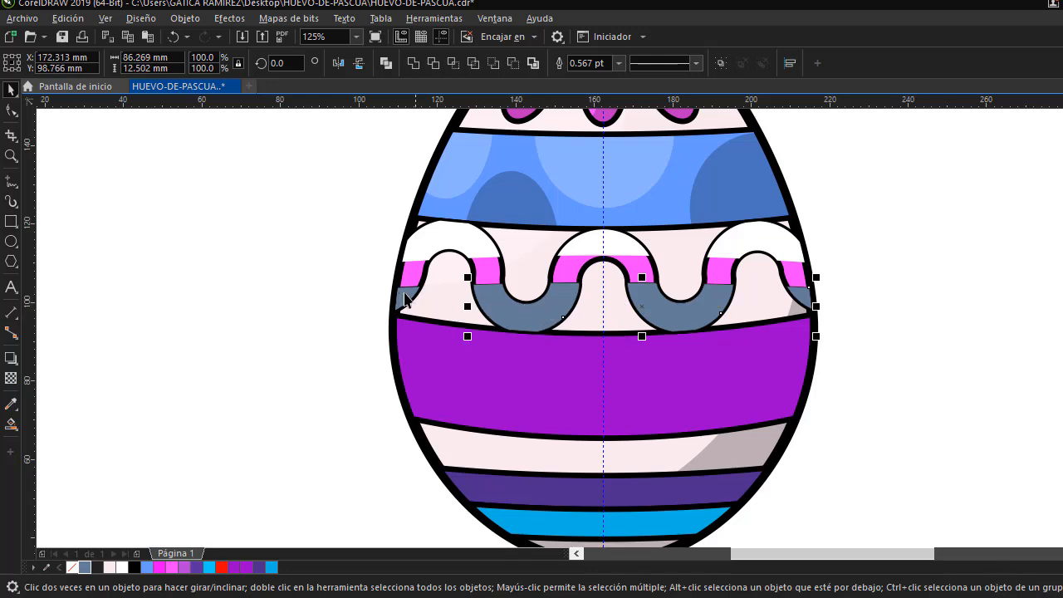
pyautogui.keyDown('shift'); pyautogui.click(404, 293); pyautogui.keyUp('shift')
pyautogui.click(1015, 172)
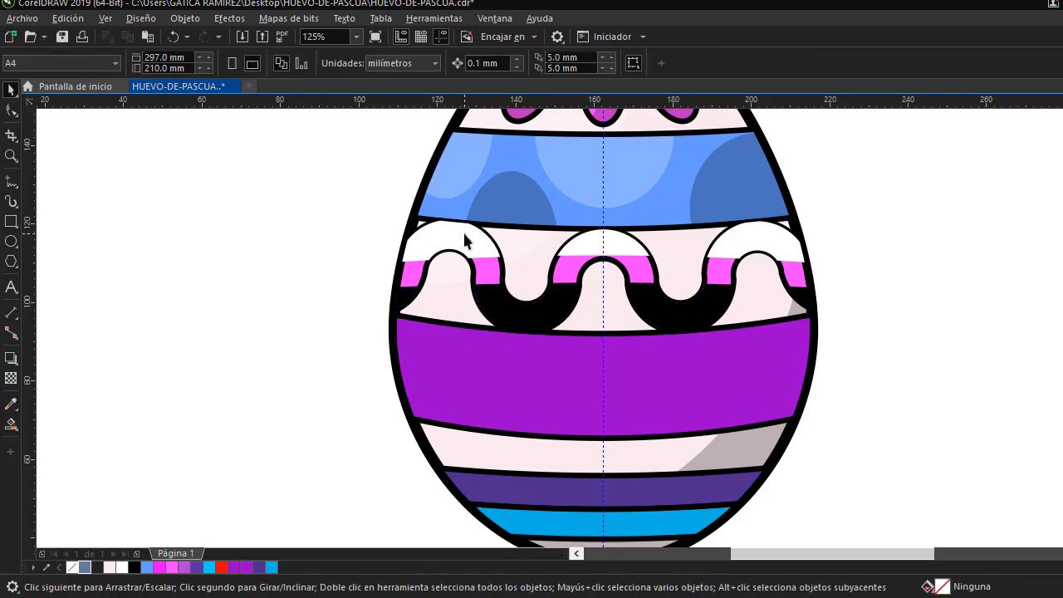
# Apply a uniform transparency of 75 to all the white and black wave segments
pyautogui.click(463, 233)
pyautogui.keyDown('shift'); pyautogui.click(524, 313); pyautogui.keyUp('shift')
pyautogui.keyDown('shift'); pyautogui.click(406, 294); pyautogui.keyUp('shift')
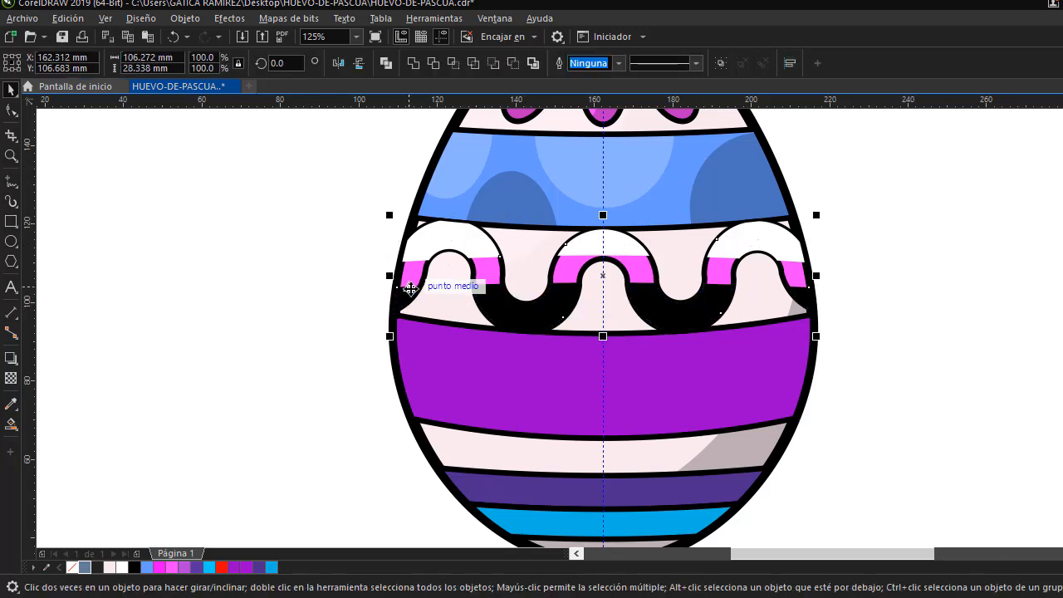
pyautogui.click(11, 378)
pyautogui.click(613, 349)
pyautogui.write('75')
pyautogui.press('Return')
pyautogui.press('space')
pyautogui.click(382, 275)
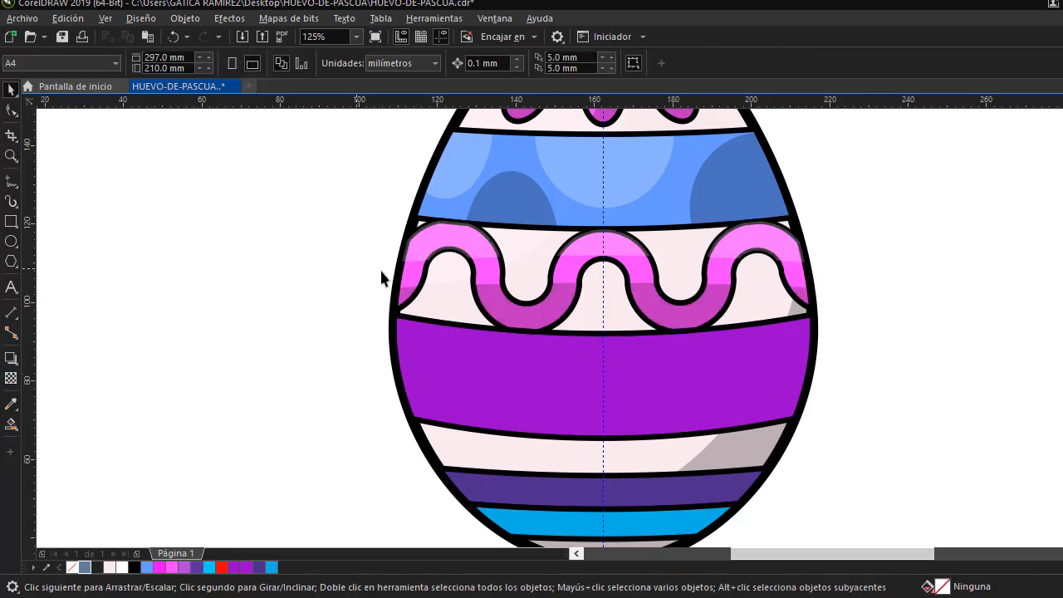
# PowerClip the four dark shadow segments inside the pink wave
pyautogui.click(410, 290)
pyautogui.keyDown('shift'); pyautogui.click(501, 314); pyautogui.keyUp('shift')
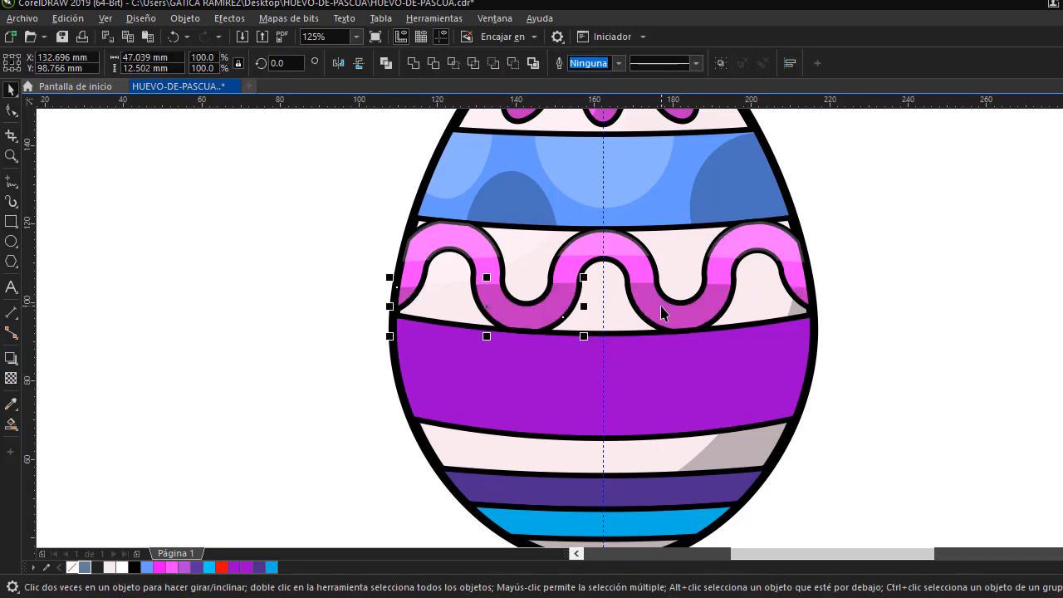
pyautogui.keyDown('shift'); pyautogui.click(802, 297); pyautogui.keyUp('shift')
pyautogui.rightClick(802, 299)
pyautogui.click(851, 381)
pyautogui.click(711, 272)
pyautogui.click(896, 248)
# PowerClip the three light highlight segments inside the pink wave
pyautogui.click(760, 235)
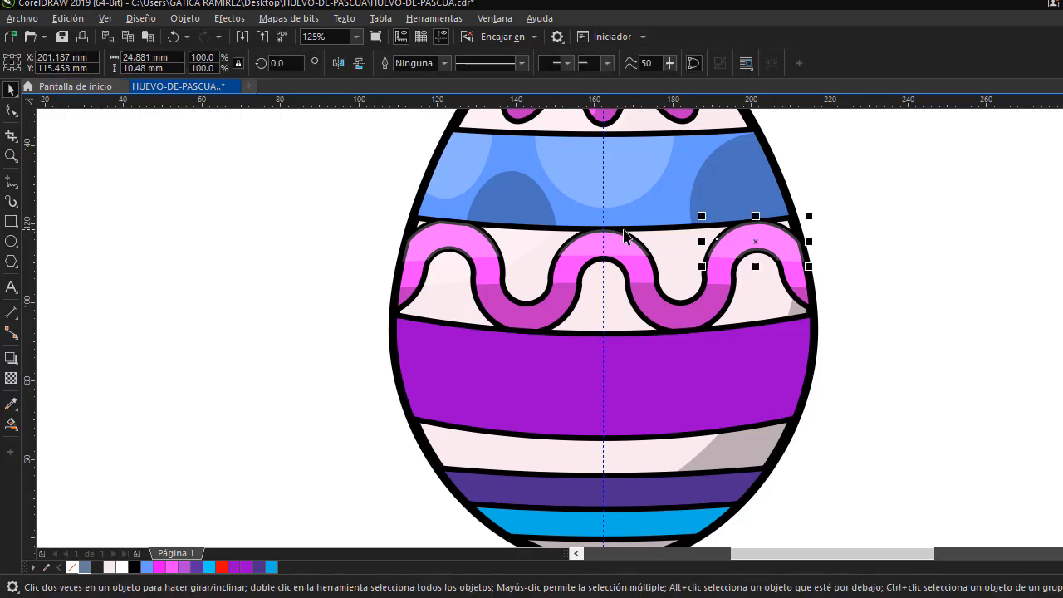
pyautogui.keyDown('shift'); pyautogui.click(625, 236); pyautogui.keyUp('shift')
pyautogui.rightClick(453, 241)
pyautogui.click(567, 377)
pyautogui.click(714, 274)
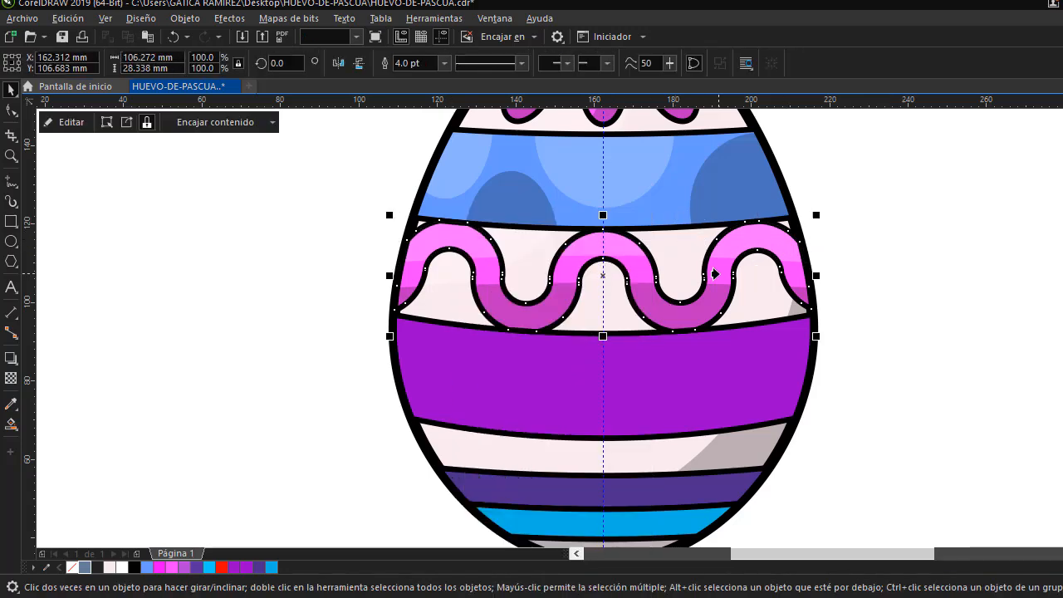
pyautogui.click(347, 248)
# Draw a circle about 63 mm in diameter, centre it on the guideline, and nudge it down over the purple band
pyautogui.click(10, 240)
pyautogui.moveTo(431, 173); pyautogui.dragTo(678, 334)
pyautogui.click(11, 89)
pyautogui.moveTo(565, 301); pyautogui.dragTo(603, 291)
pyautogui.press('Down')
pyautogui.press('Down')
pyautogui.press('Down')
pyautogui.press('Down')
pyautogui.press('Down')
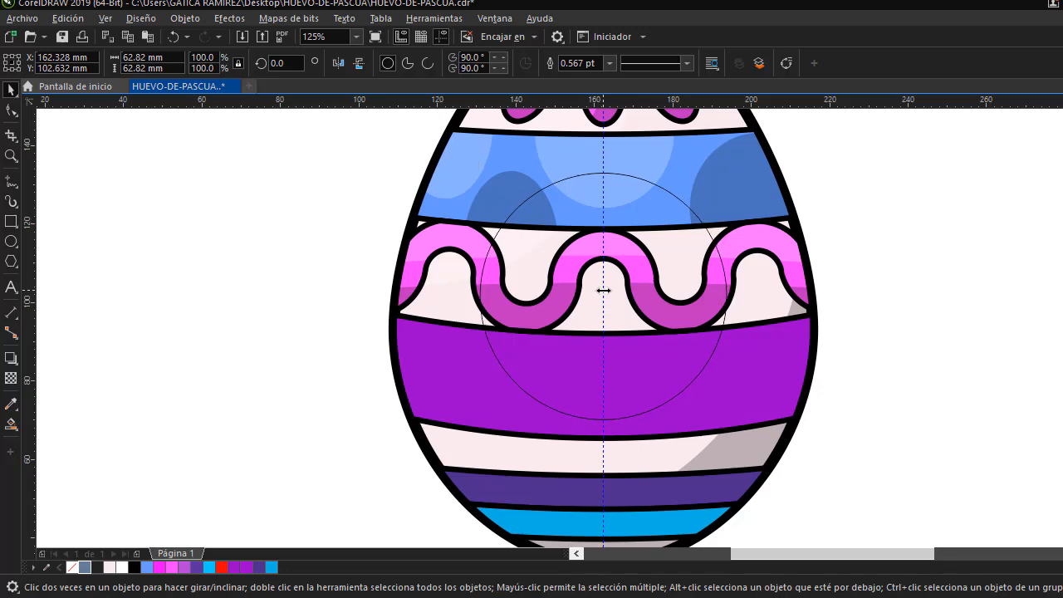
# Copy the circle to the purple band's right end at about 44 mm diameter and place a matching copy at the left end
pyautogui.moveTo(605, 294); pyautogui.dragTo(875, 415)
pyautogui.moveTo(1001, 292); pyautogui.dragTo(972, 325)
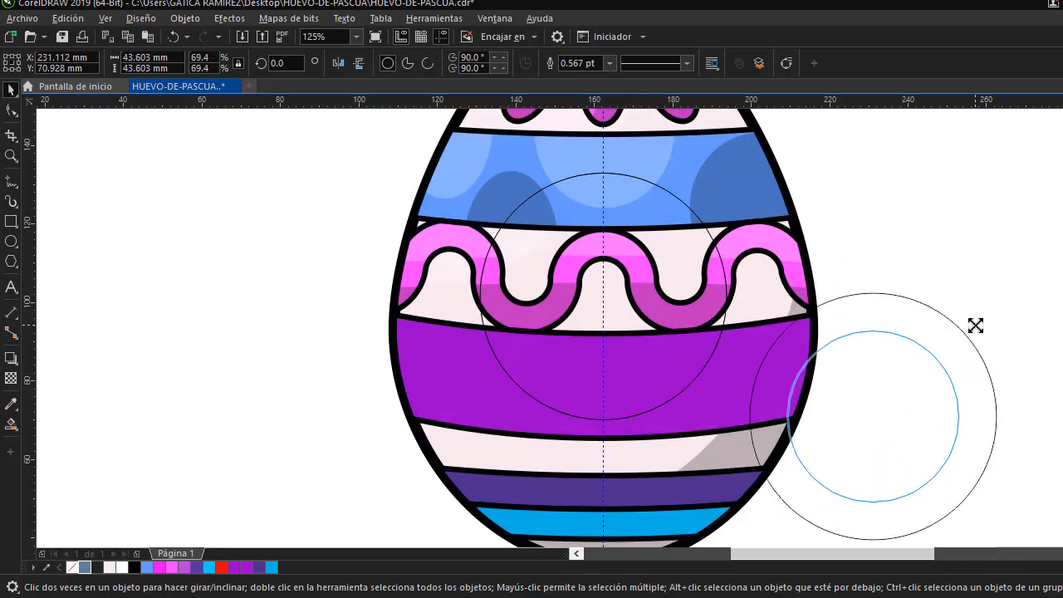
pyautogui.moveTo(901, 400); pyautogui.dragTo(413, 421)
pyautogui.click(299, 316)
# Smart-fill the three areas where the circles overlap the purple band
pyautogui.click(10, 425)
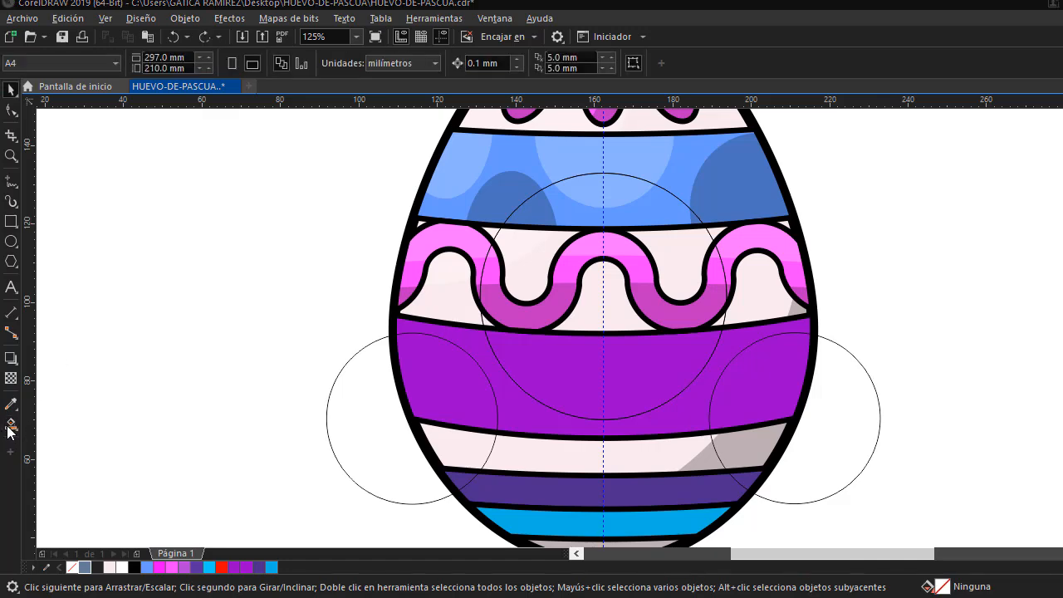
pyautogui.click(577, 370)
pyautogui.click(764, 373)
pyautogui.moveTo(909, 360); pyautogui.dragTo(929, 296)
pyautogui.click(463, 315)
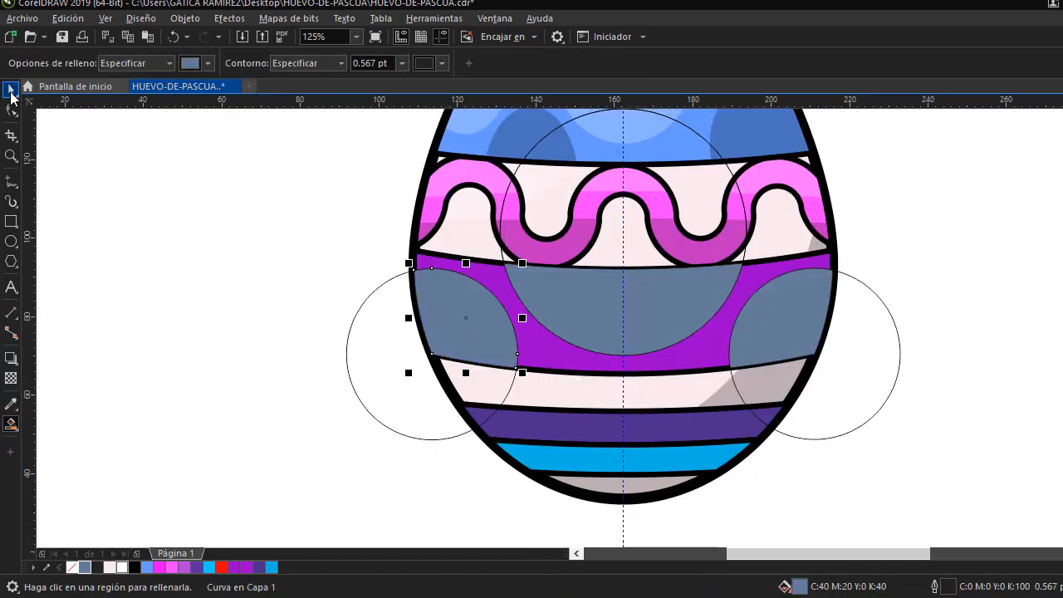
# Delete the construction circles around the purple band, keeping the three filled areas
pyautogui.click(11, 89)
pyautogui.click(890, 357)
pyautogui.press('Delete')
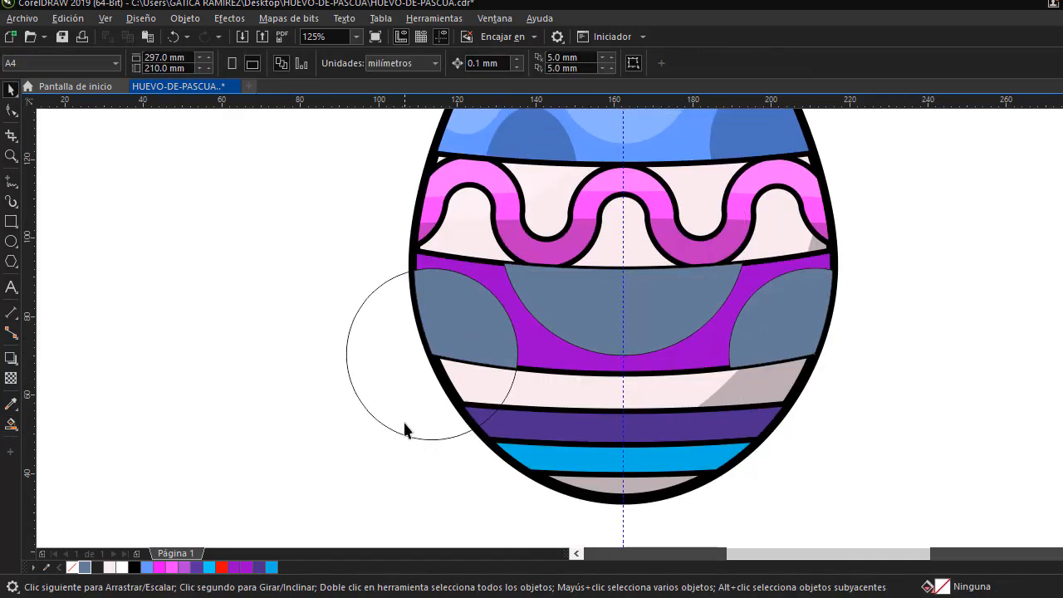
pyautogui.click(406, 429)
pyautogui.press('Delete')
# Fill the purple band's central area with white and the two side areas with black
pyautogui.click(651, 332)
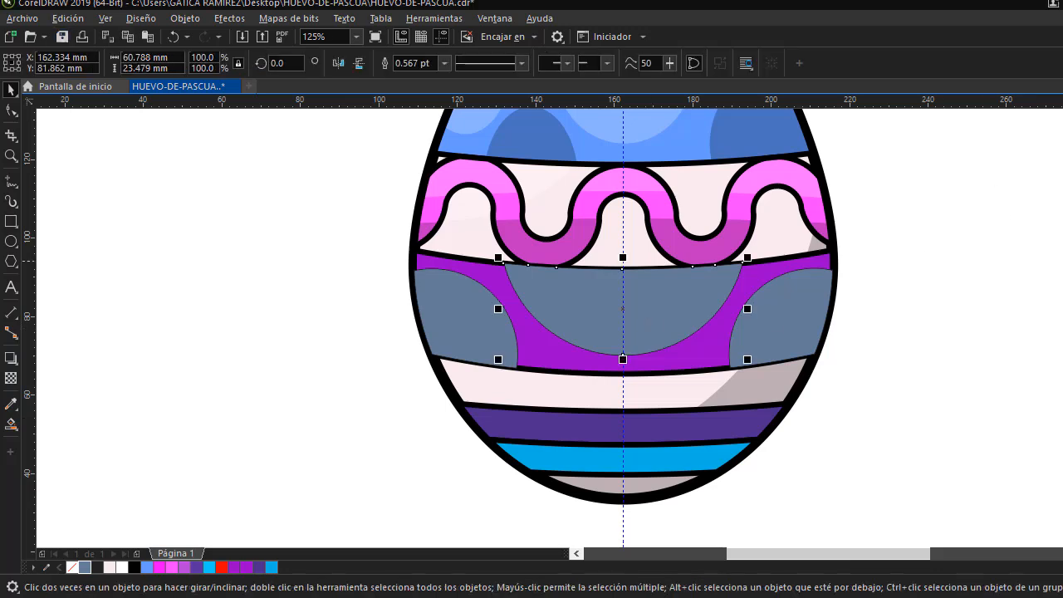
pyautogui.press('Delete')
pyautogui.click(474, 324)
pyautogui.press('Delete')
# Remove the outlines of the purple band's three filled areas and apply a uniform transparency to them
pyautogui.click(480, 332)
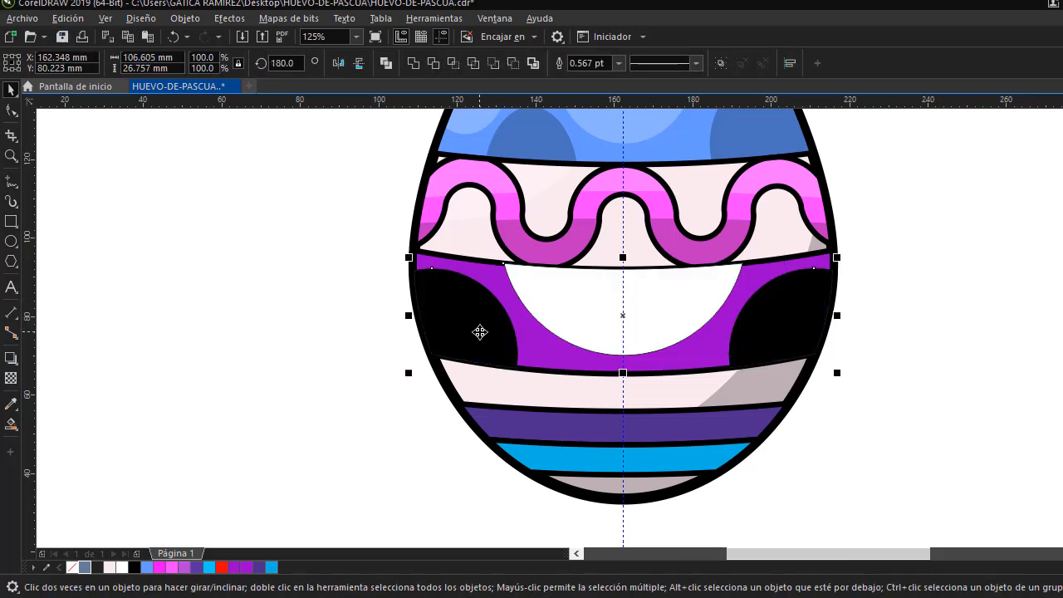
pyautogui.click(10, 377)
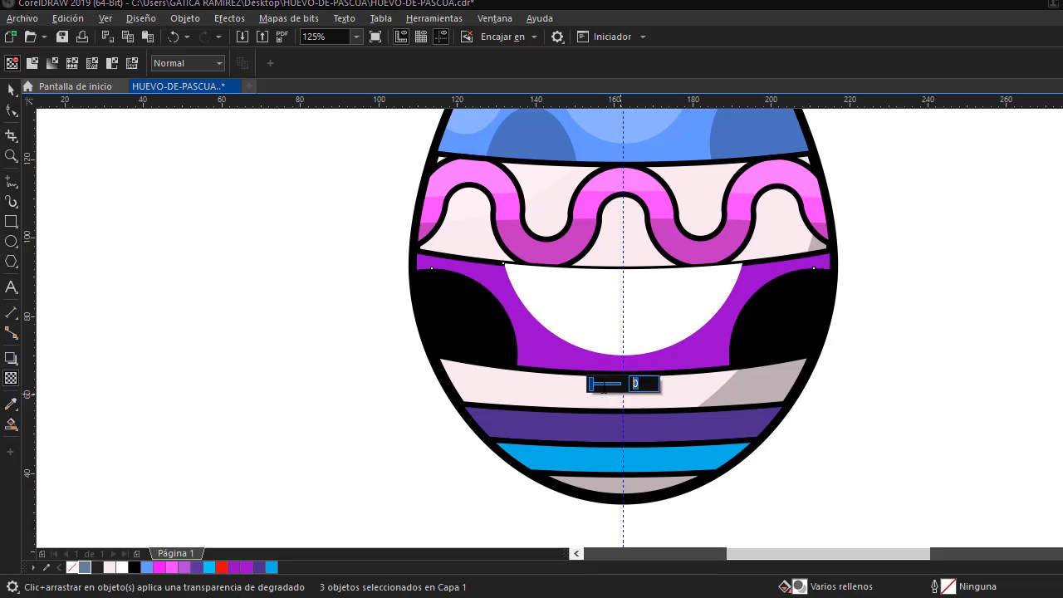
pyautogui.press('Return')
pyautogui.click(11, 89)
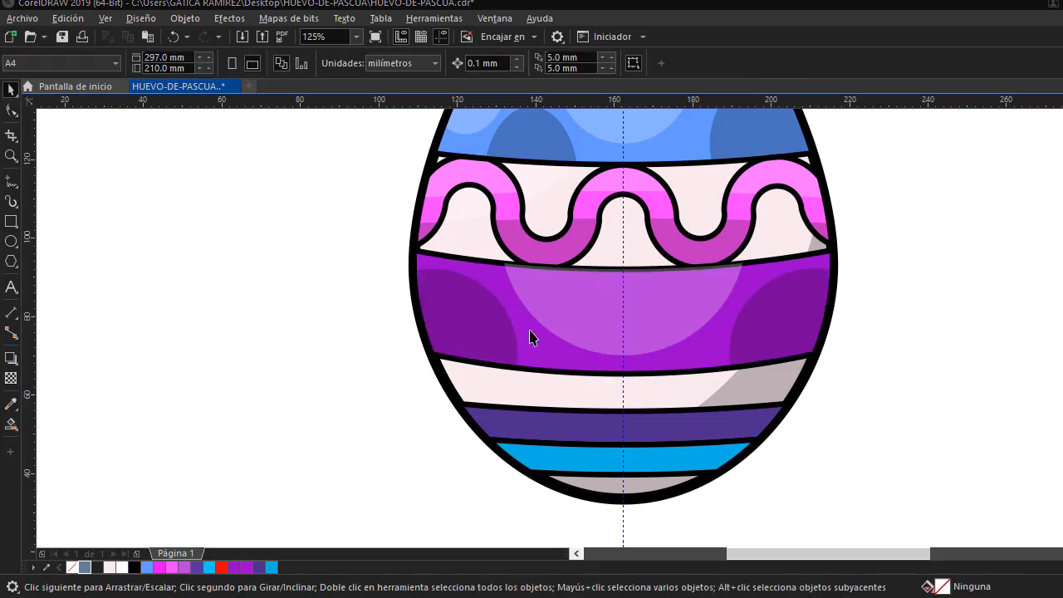
# PowerClip the two side shadows and the central highlight inside the purple band
pyautogui.rightClick(792, 338)
pyautogui.click(877, 381)
pyautogui.click(717, 344)
pyautogui.rightClick(683, 322)
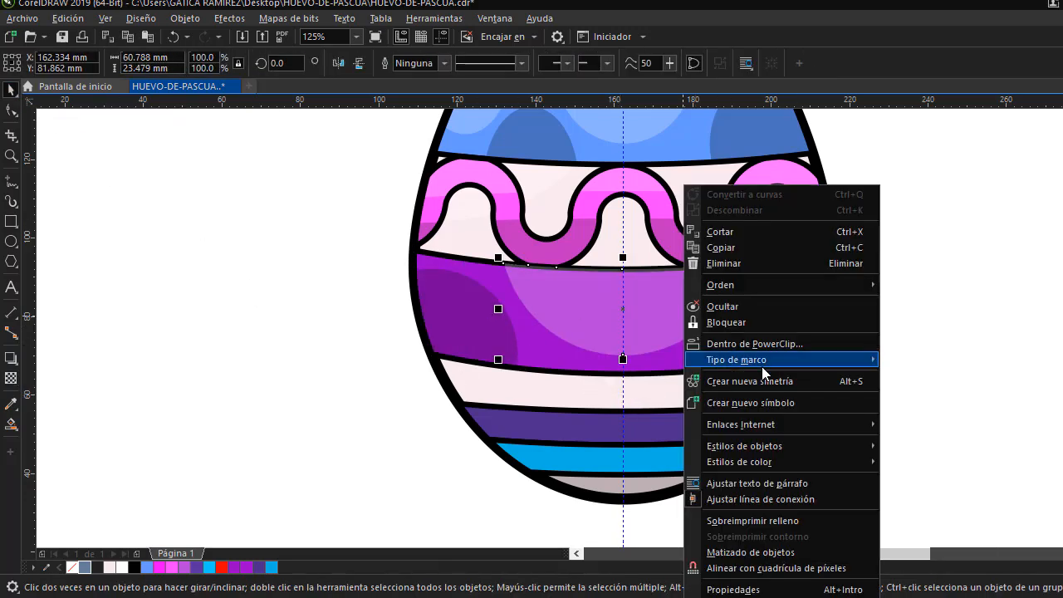
pyautogui.click(752, 344)
pyautogui.click(703, 341)
# Draw a circle about 17 mm in diameter and centre it on the guideline in the purple band
pyautogui.click(10, 241)
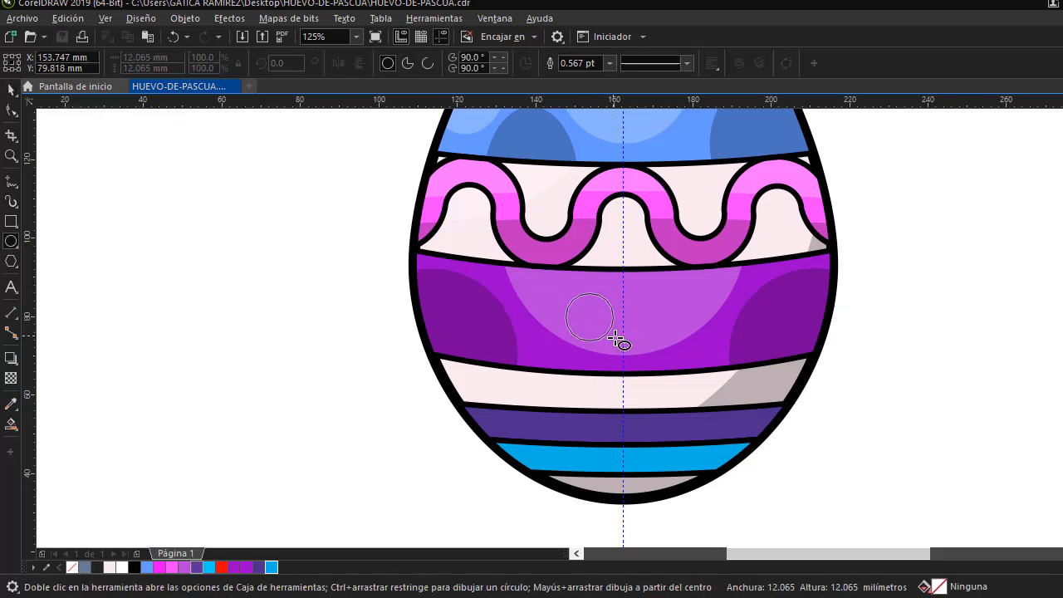
pyautogui.moveTo(560, 288); pyautogui.dragTo(637, 365)
pyautogui.press('space')
pyautogui.moveTo(601, 323); pyautogui.dragTo(623, 320)
# Give the small circle a 4.0 pt outline and fill it with the blue sampled from the upper band
pyautogui.click(610, 63)
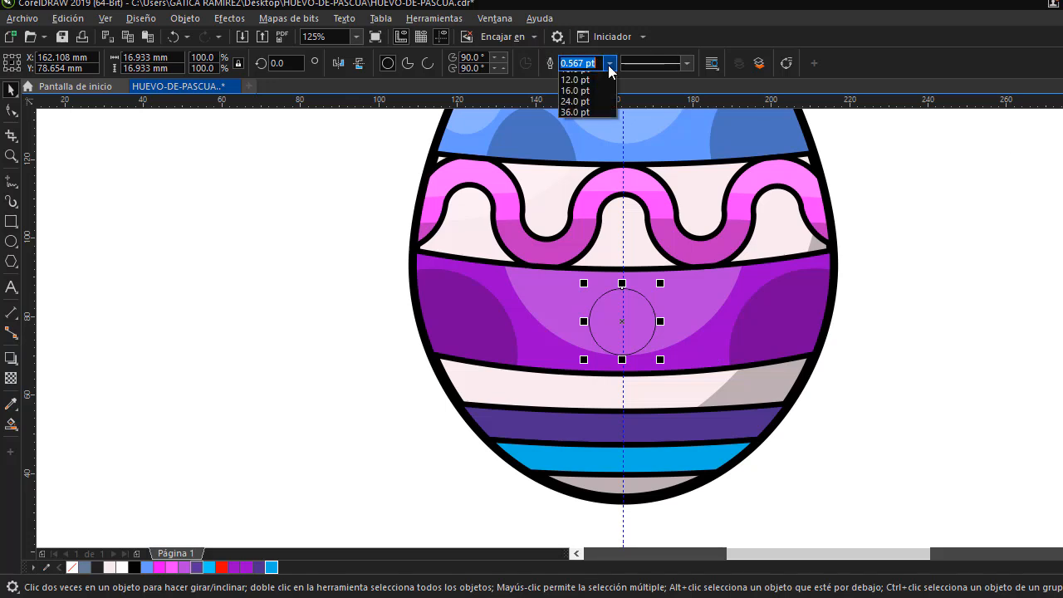
pyautogui.click(591, 166)
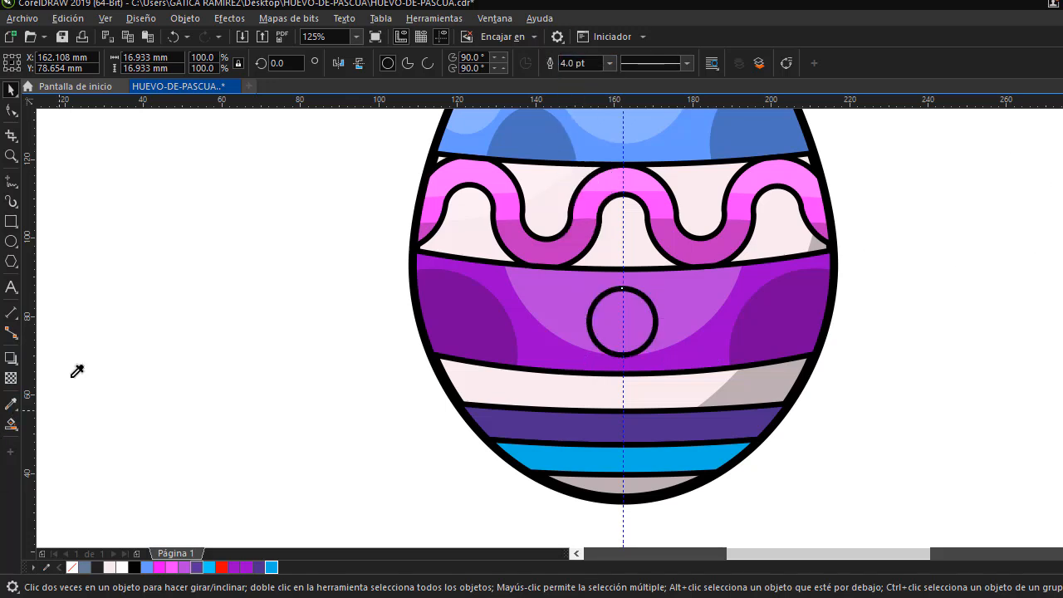
pyautogui.click(664, 148)
pyautogui.click(623, 320)
pyautogui.press('space')
pyautogui.click(218, 248)
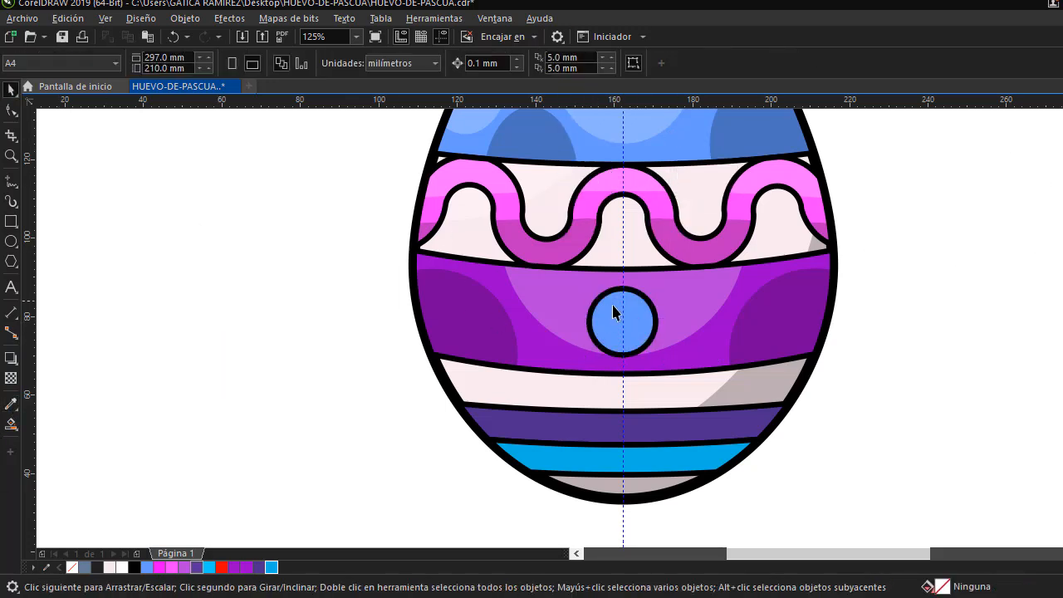
# Place two copies of the blue circle progressively offset down and left, overlapping it, and clear the copies' fill
pyautogui.moveTo(634, 320); pyautogui.dragTo(613, 330)
pyautogui.rightClick(614, 329)
pyautogui.keyDown('shift'); pyautogui.click(587, 373); pyautogui.keyUp('shift')
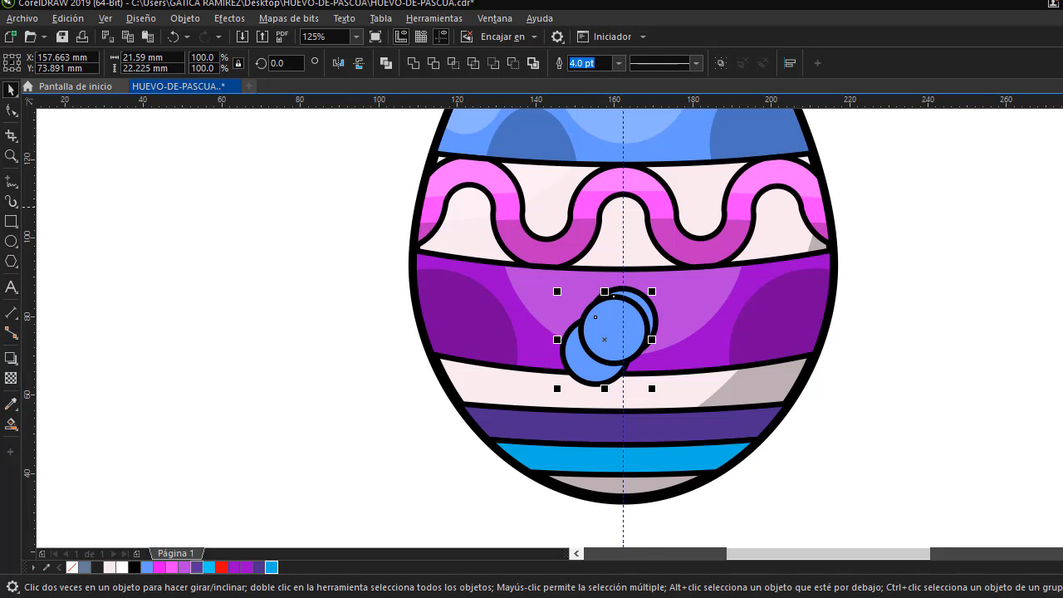
# Smart-fill the blue circle's lower-left overlap and its upper-right crescent
pyautogui.click(10, 423)
pyautogui.click(609, 330)
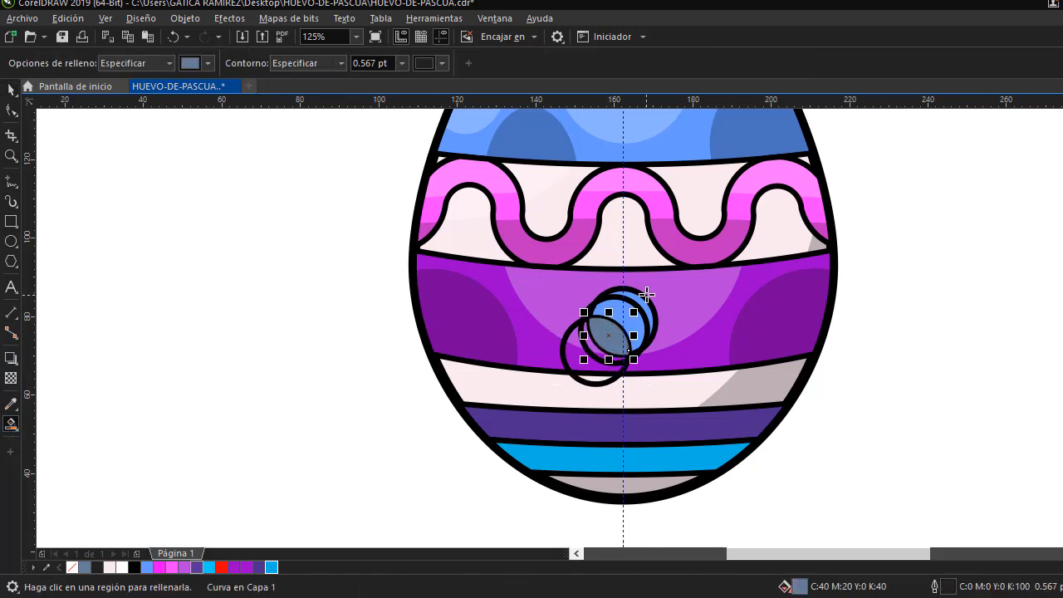
pyautogui.click(646, 304)
# Delete the two offset outline circles overlapping the blue circle in the purple band
pyautogui.click(11, 90)
pyautogui.click(595, 383)
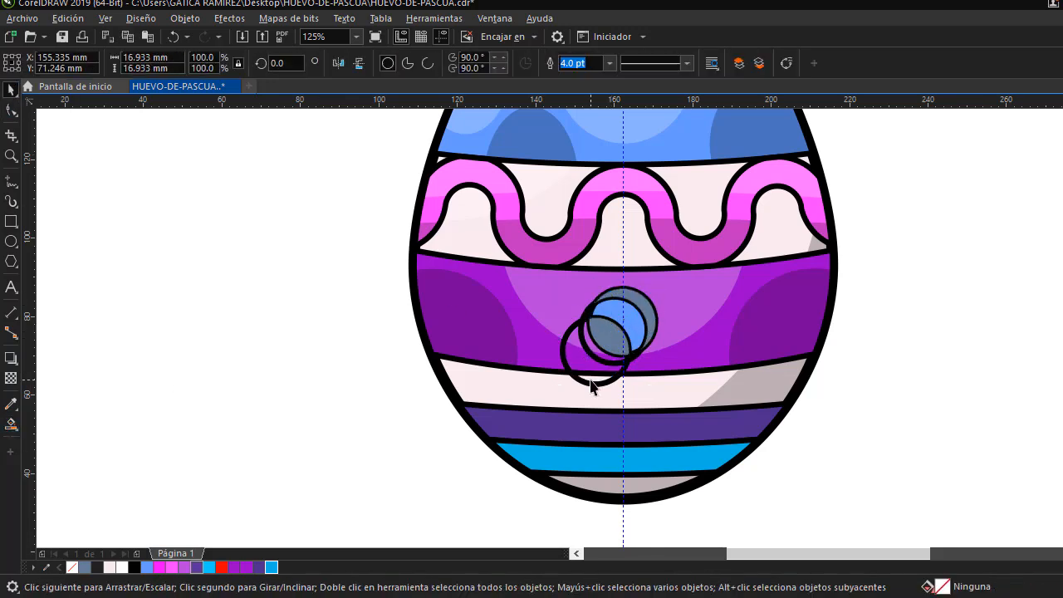
pyautogui.press('Delete')
# Fill the blue circle's lower-left overlap black and its upper-right crescent white without outlines, and set both to 75 transparency
pyautogui.click(612, 328)
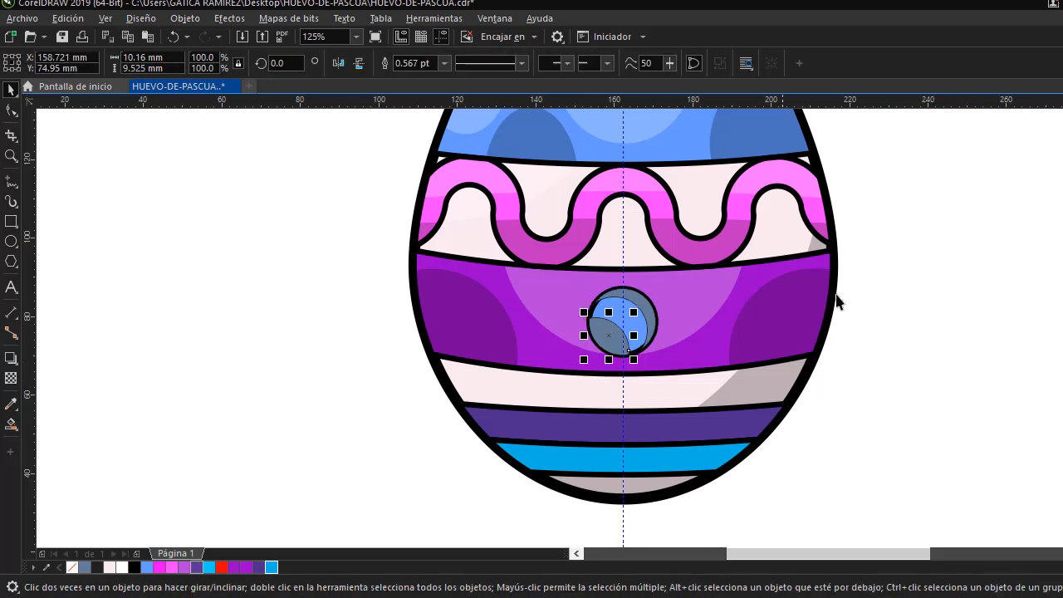
pyautogui.click(635, 309)
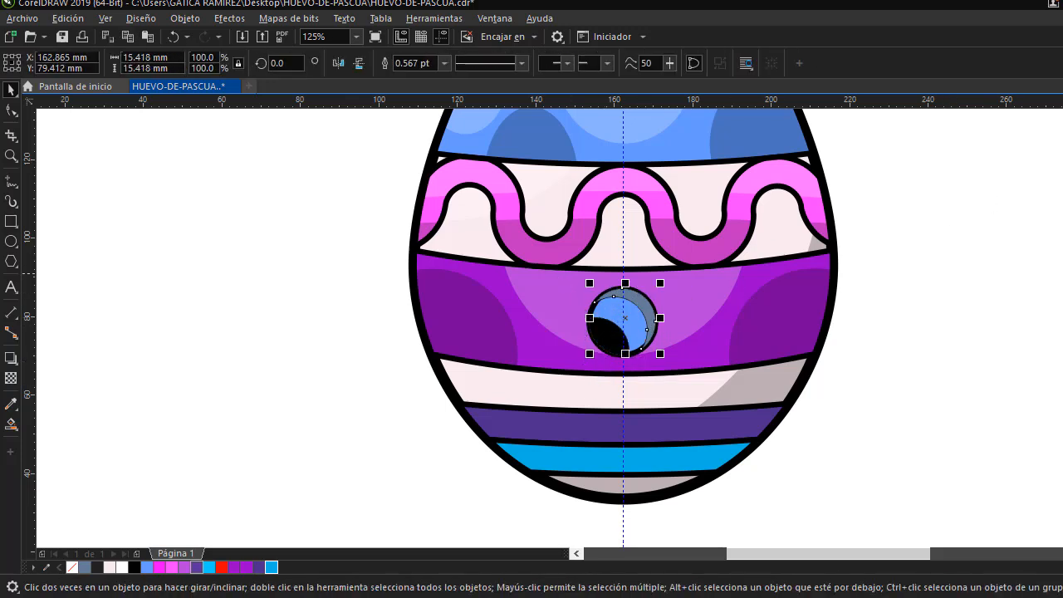
pyautogui.click(612, 328)
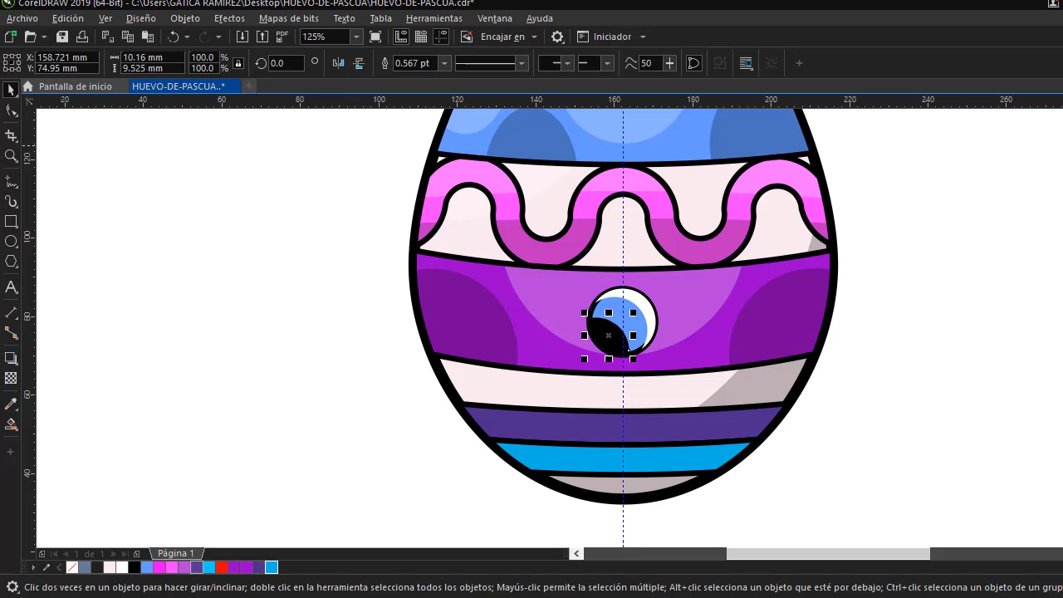
pyautogui.keyDown('shift'); pyautogui.click(637, 301); pyautogui.keyUp('shift')
pyautogui.click(11, 377)
pyautogui.moveTo(640, 370); pyautogui.dragTo(611, 372)
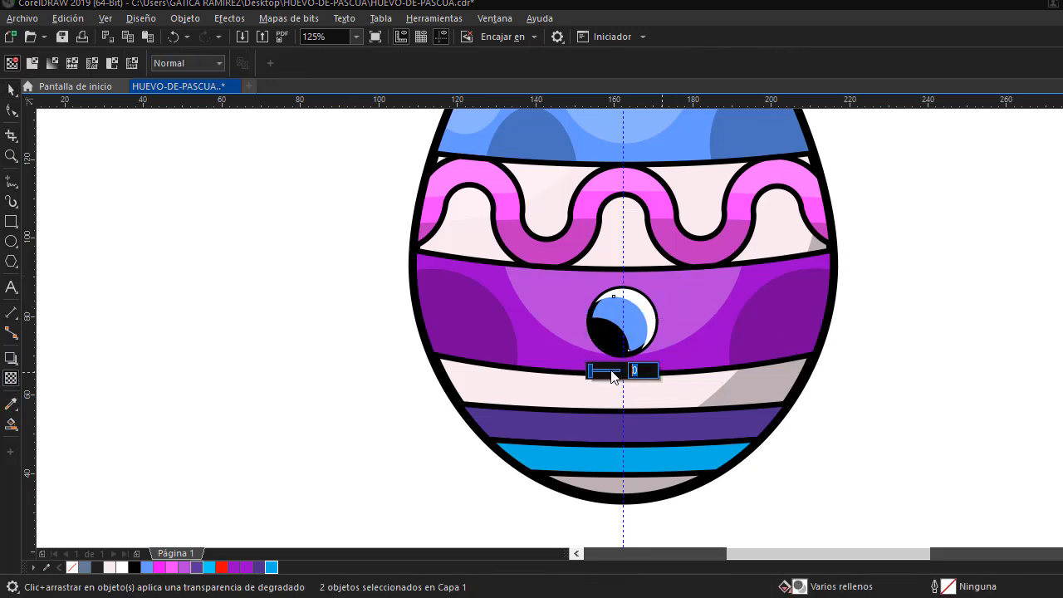
pyautogui.write('75')
pyautogui.press('space')
pyautogui.click(119, 230)
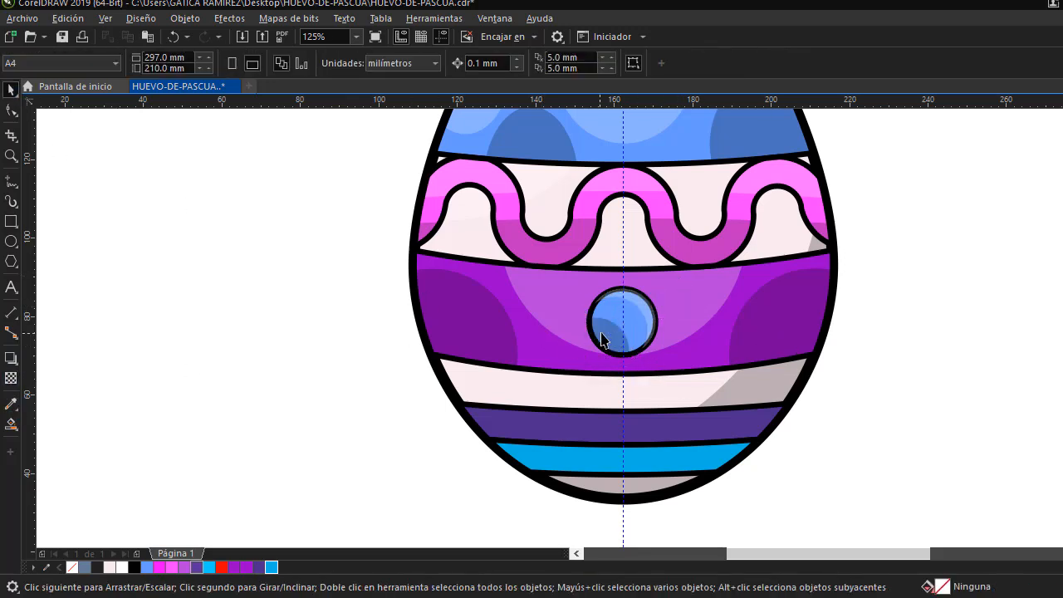
# PowerClip the transparent highlight and shadow inside the blue circle
pyautogui.click(629, 302)
pyautogui.rightClick(639, 303)
pyautogui.click(708, 382)
pyautogui.click(635, 329)
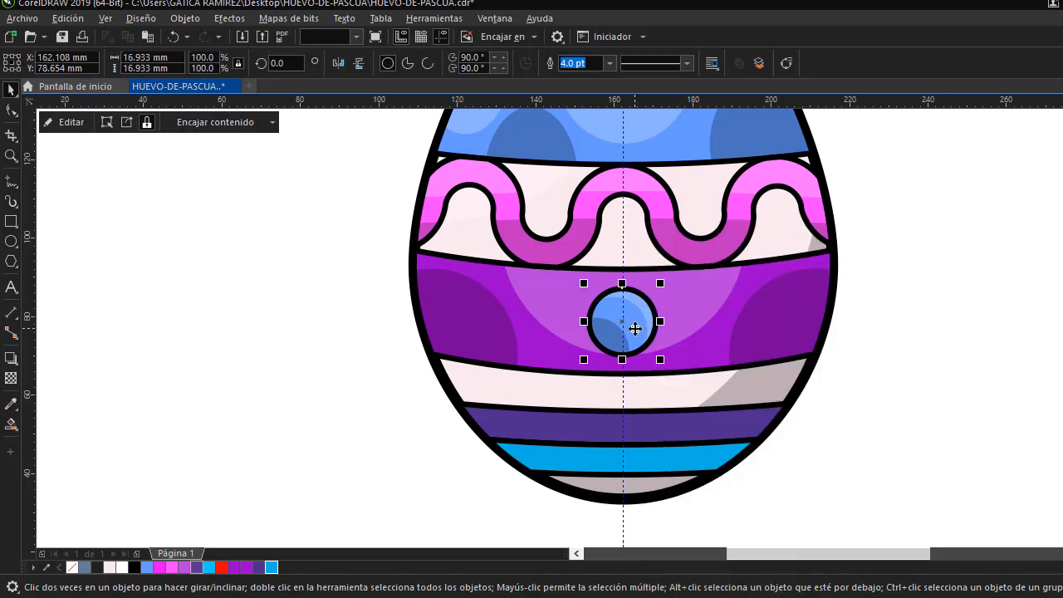
pyautogui.click(265, 367)
# Draw a guide ellipse about 208 by 41 mm, centred on the guideline with its lower edge through the blue circle's centre
pyautogui.click(11, 240)
pyautogui.moveTo(204, 165); pyautogui.dragTo(1019, 327)
pyautogui.press('space')
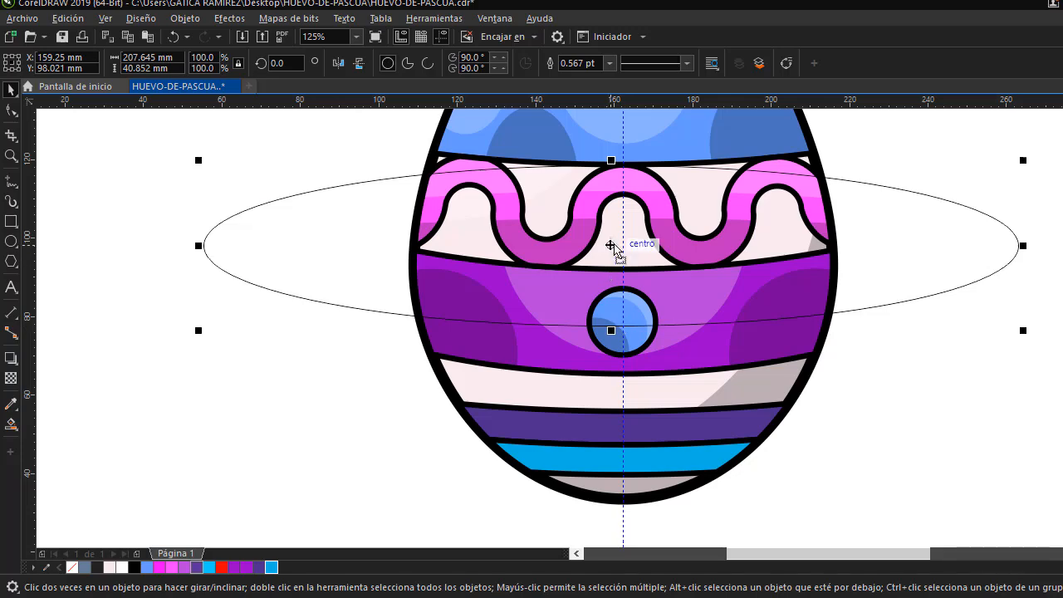
pyautogui.moveTo(612, 245); pyautogui.dragTo(624, 242)
pyautogui.moveTo(624, 324)
pyautogui.mouseDown()
pyautogui.moveTo(628, 308)
pyautogui.moveTo(624, 324)
pyautogui.mouseUp()
pyautogui.click(297, 360)
# Place two copies of the blue circle on each side along the guide ellipse, and delete the ellipse
pyautogui.moveTo(910, 446); pyautogui.dragTo(530, 278)
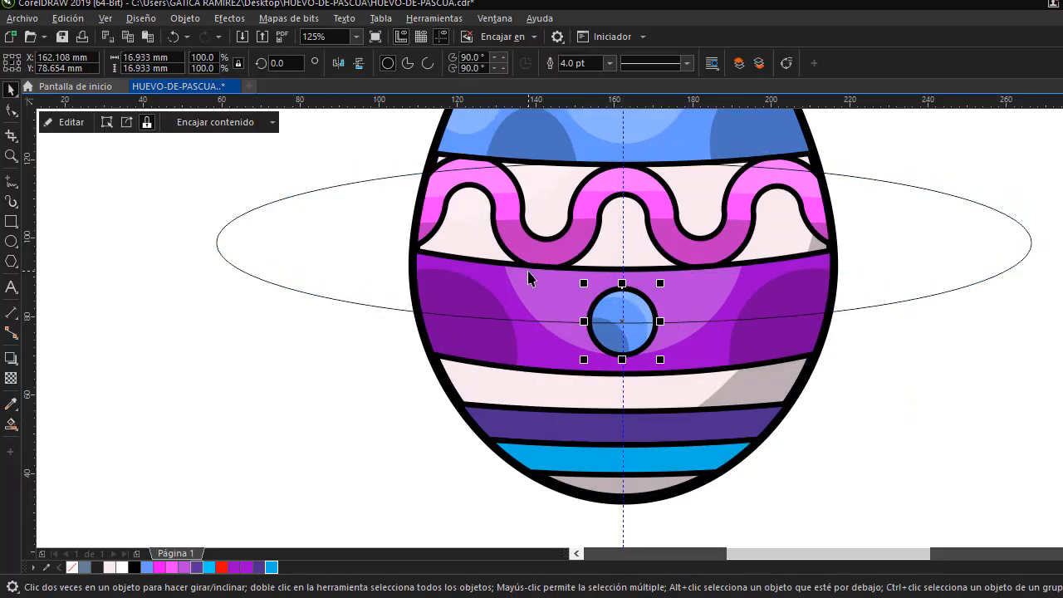
pyautogui.moveTo(623, 322); pyautogui.dragTo(785, 313)
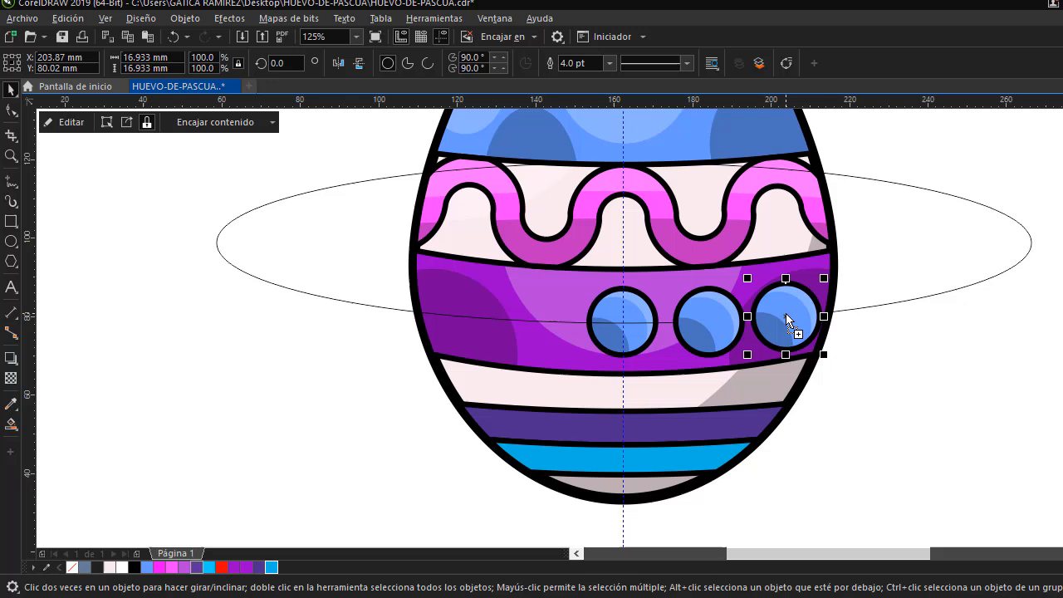
pyautogui.click(718, 316)
pyautogui.moveTo(718, 315); pyautogui.dragTo(463, 317)
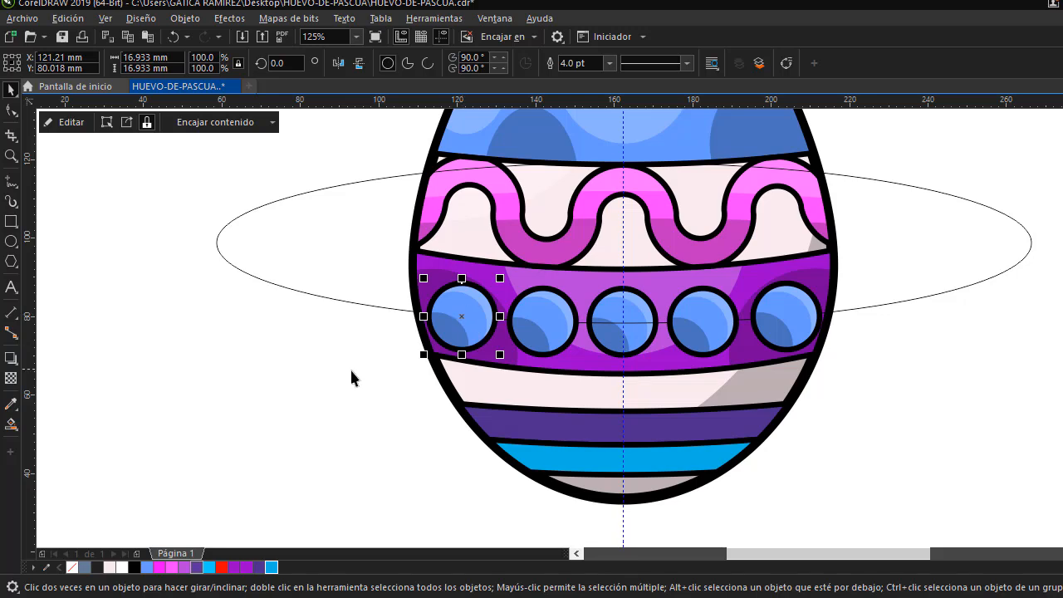
pyautogui.click(338, 303)
pyautogui.press('Delete')
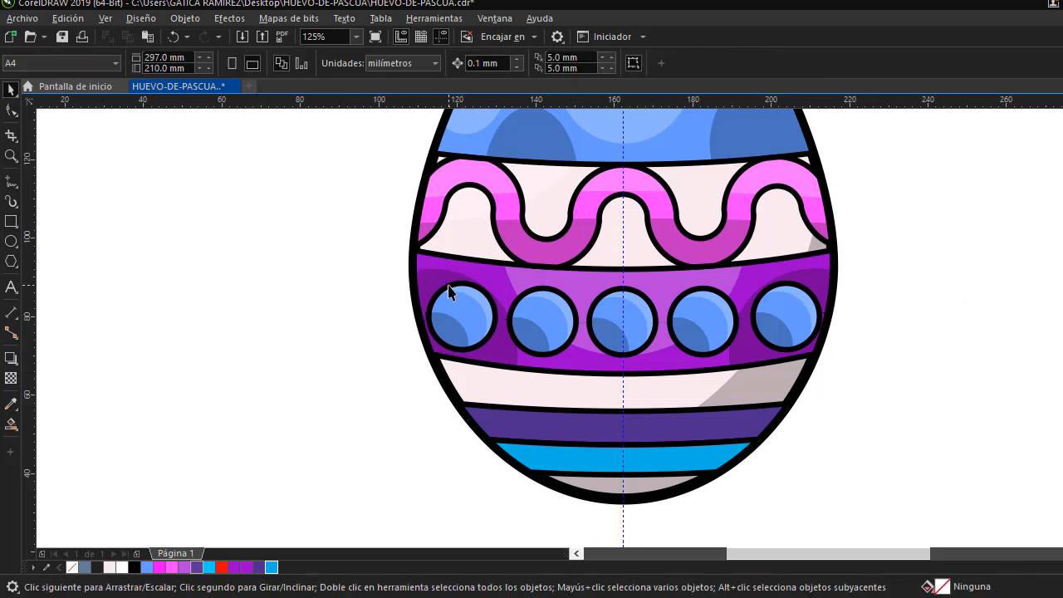
# Cut all the bands, ovals, wave and circles and paste them inside the egg's PowerClip
pyautogui.scroll(-2, 865, 180)
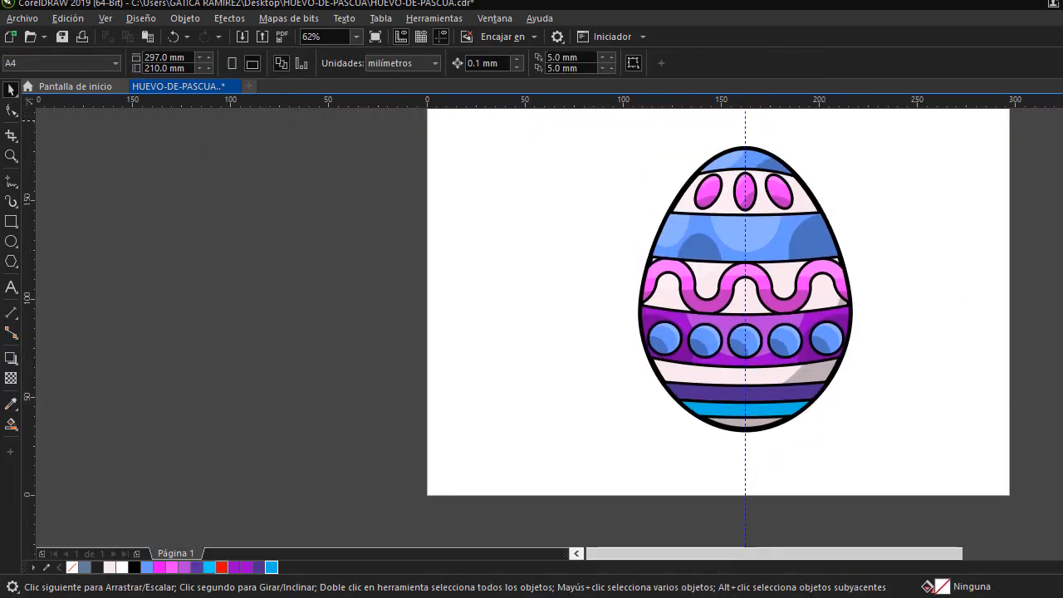
pyautogui.moveTo(945, 563); pyautogui.dragTo(992, 562)
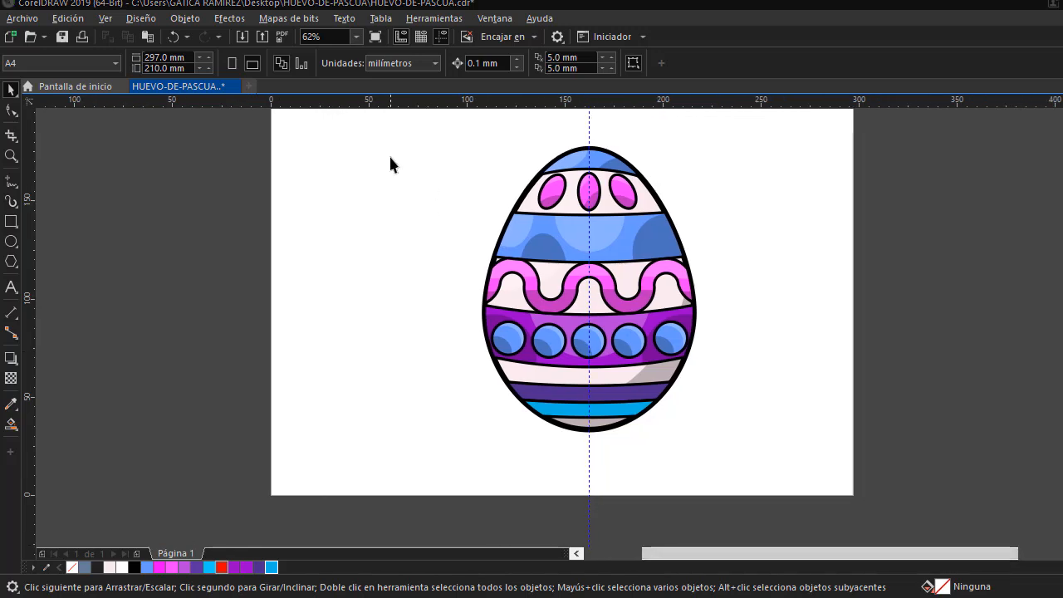
pyautogui.moveTo(396, 156); pyautogui.dragTo(656, 305)
pyautogui.moveTo(756, 427); pyautogui.dragTo(757, 427)
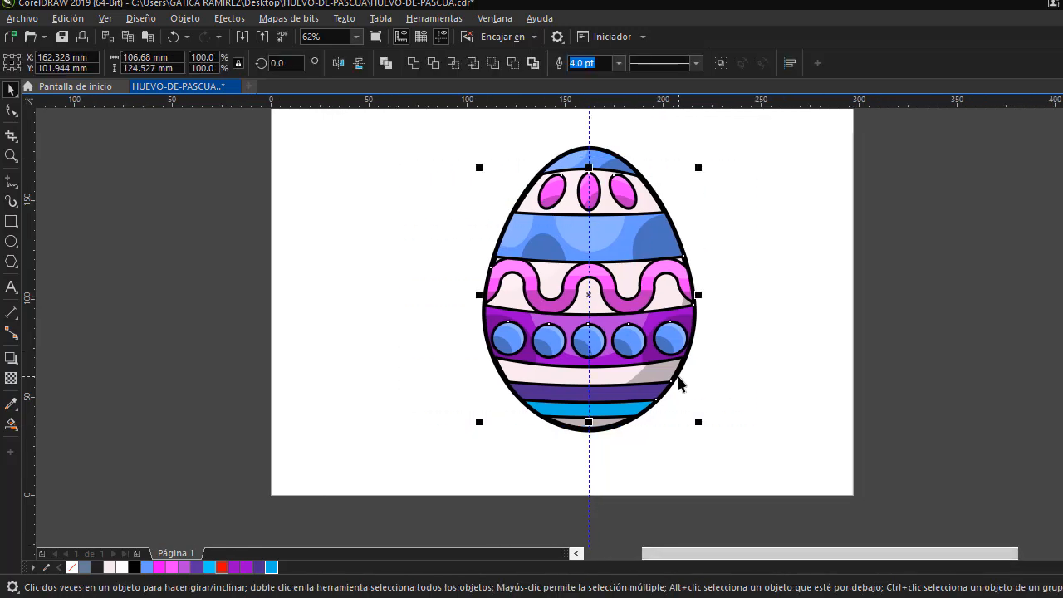
pyautogui.hotkey('ctrl', 'x')
pyautogui.keyDown('ctrl'); pyautogui.click(623, 263); pyautogui.keyUp('ctrl')
pyautogui.hotkey('ctrl', 'v')
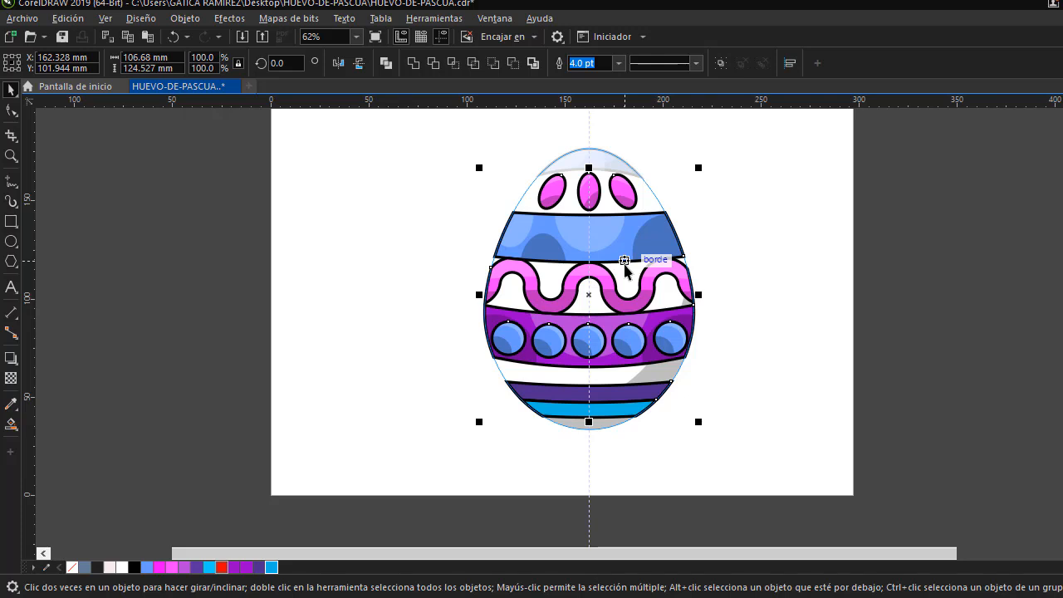
# Send the pasted decorations behind the egg's own highlight and shadow shapes, and finish editing the PowerClip
pyautogui.rightClick(659, 226)
pyautogui.moveTo(676, 337)
pyautogui.click(885, 394)
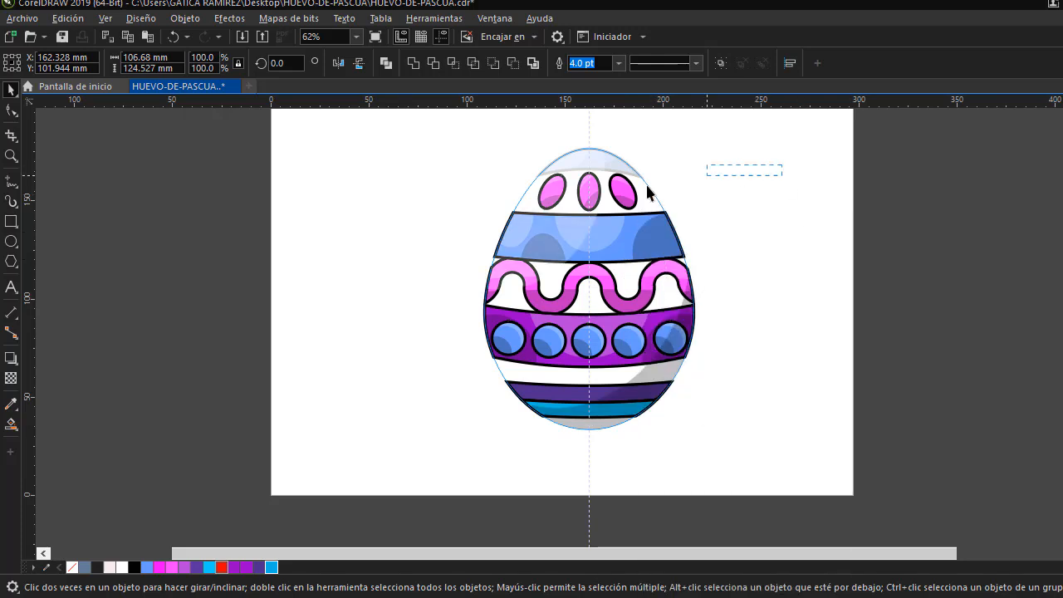
pyautogui.click(588, 195)
pyautogui.keyDown('ctrl'); pyautogui.click(755, 175); pyautogui.keyUp('ctrl')
pyautogui.click(755, 175)
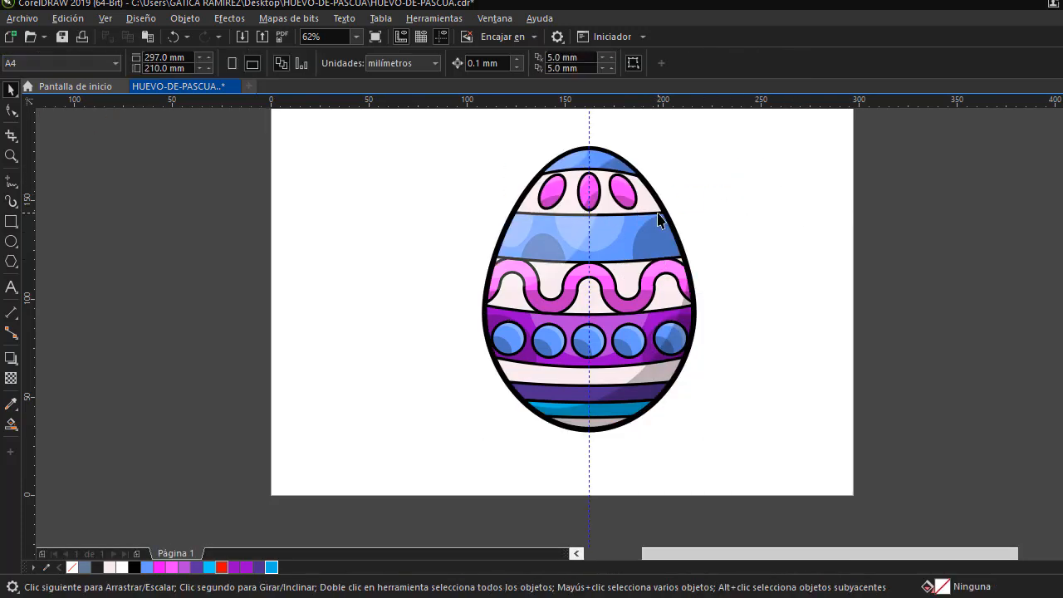
# Draw a square around the egg, centred on the guideline, and enlarge it from its centre to about 184 mm
pyautogui.scroll(-2, 778, 285)
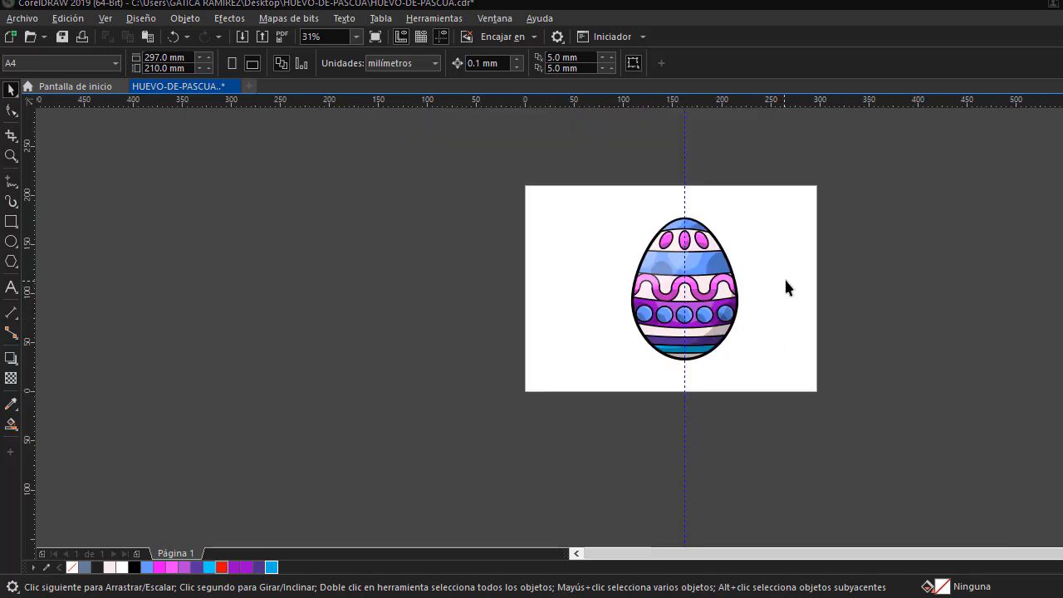
pyautogui.press('F6')
pyautogui.moveTo(604, 211); pyautogui.dragTo(763, 319)
pyautogui.press('space')
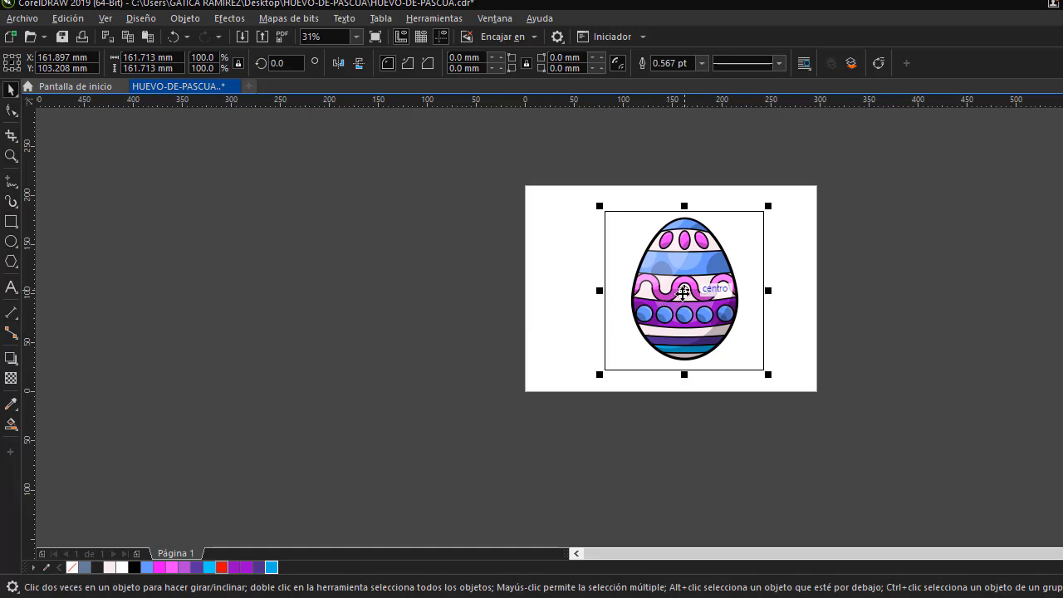
pyautogui.moveTo(770, 207)
pyautogui.mouseDown()
pyautogui.moveTo(809, 194)
pyautogui.moveTo(778, 196)
pyautogui.mouseUp()
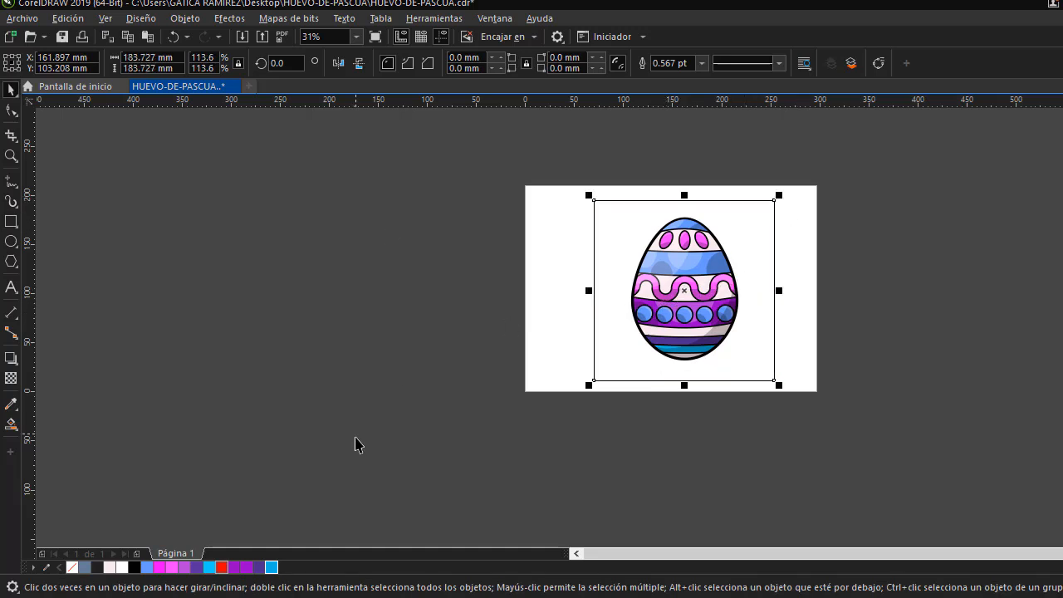
# Fill the square with the cyan-blue from the document palette and send it to the back of the page
pyautogui.click(272, 567)
pyautogui.rightClick(755, 256)
pyautogui.moveTo(821, 288)
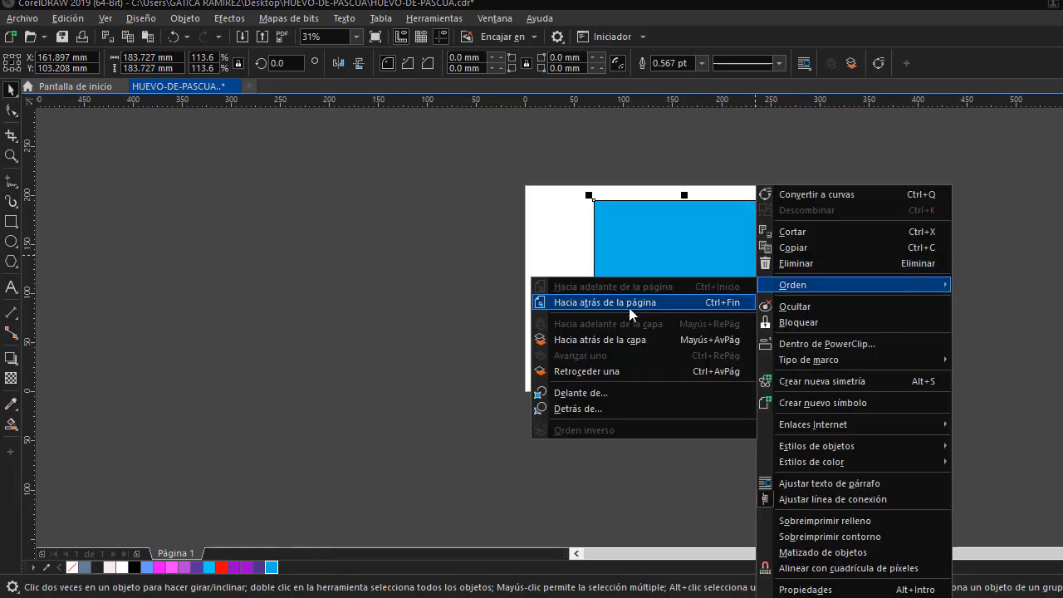
pyautogui.click(629, 308)
# Recolour the background square with the lighter blue sampled from the egg's wide blue band
pyautogui.click(12, 157)
pyautogui.moveTo(587, 194); pyautogui.dragTo(817, 397)
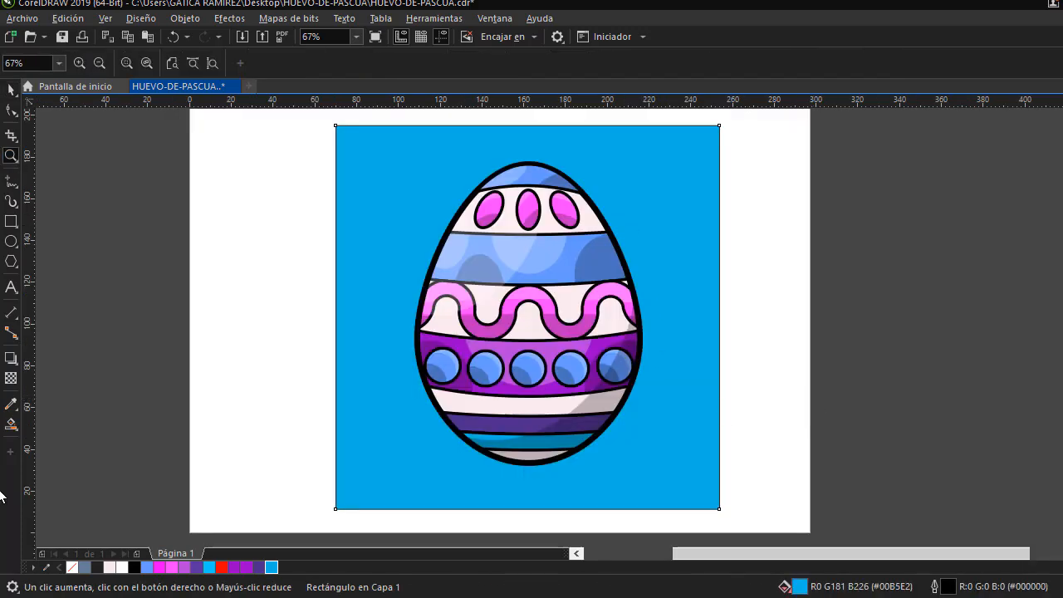
pyautogui.click(12, 405)
pyautogui.click(563, 261)
pyautogui.click(650, 202)
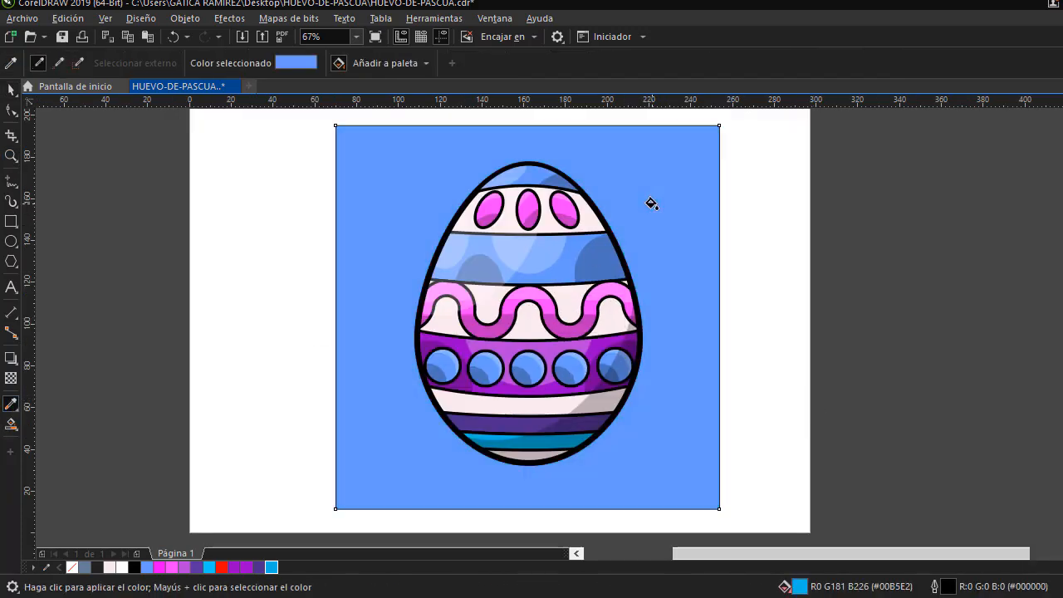
pyautogui.click(12, 89)
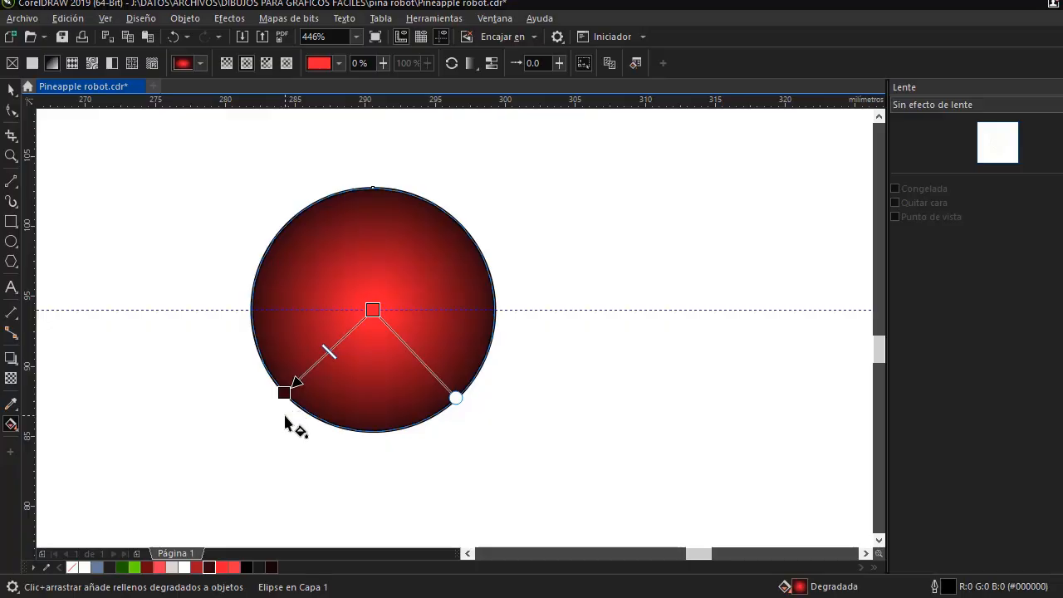
# In the Pineapple robot drawing, shorten the circle's red radial gradient and give the seven outlined circles around the robot the same look
pyautogui.moveTo(284, 392); pyautogui.dragTo(302, 374)
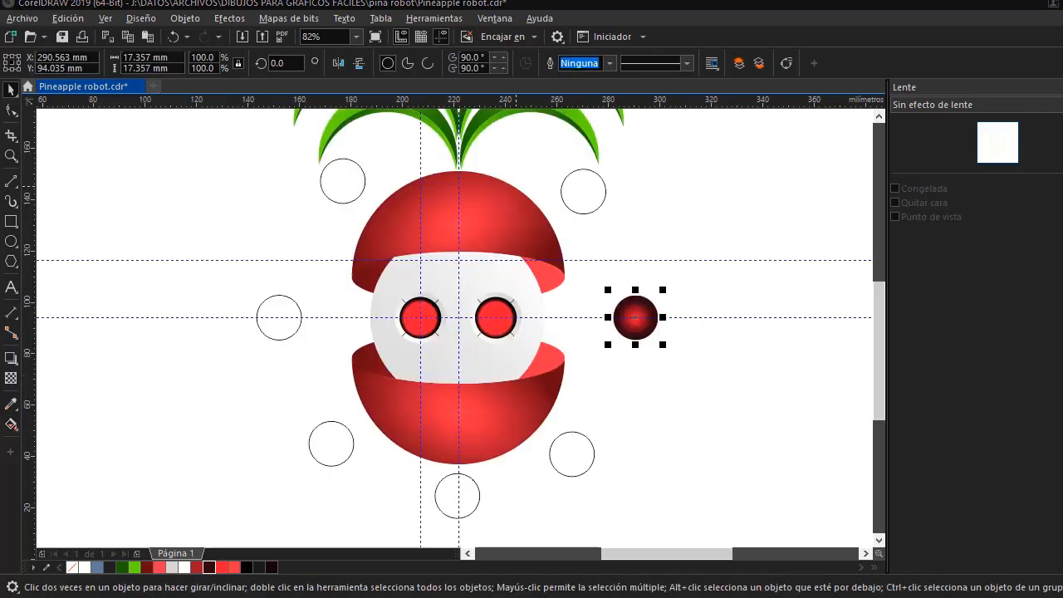
pyautogui.click(456, 496)
pyautogui.click(331, 443)
pyautogui.click(342, 181)
pyautogui.click(583, 191)
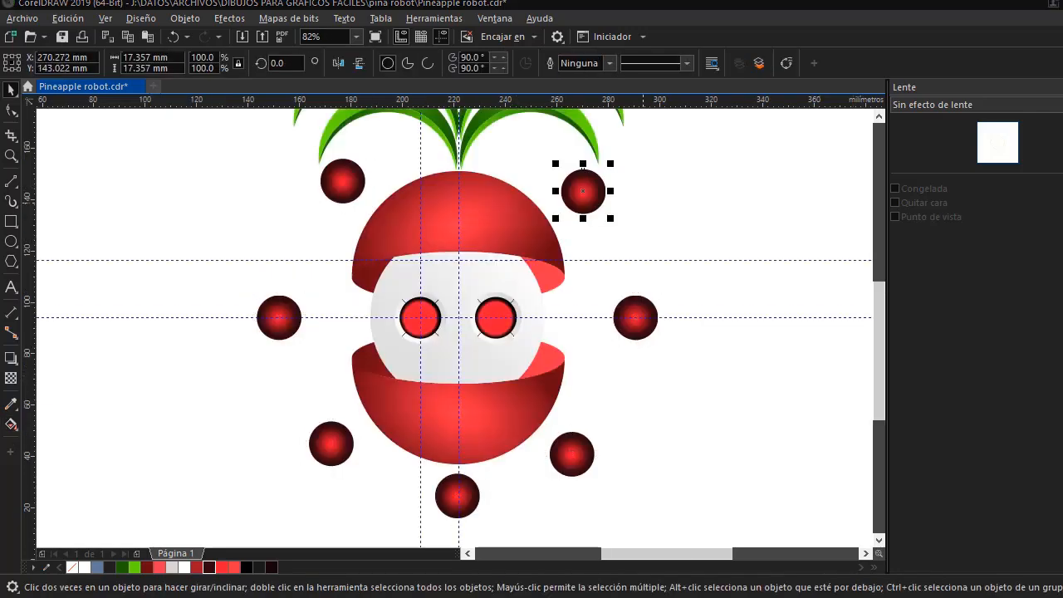
# Draw a hexagon about 18 mm wide beside the robot and duplicate it edge to edge into a row of eight
pyautogui.moveTo(623, 240); pyautogui.dragTo(655, 266)
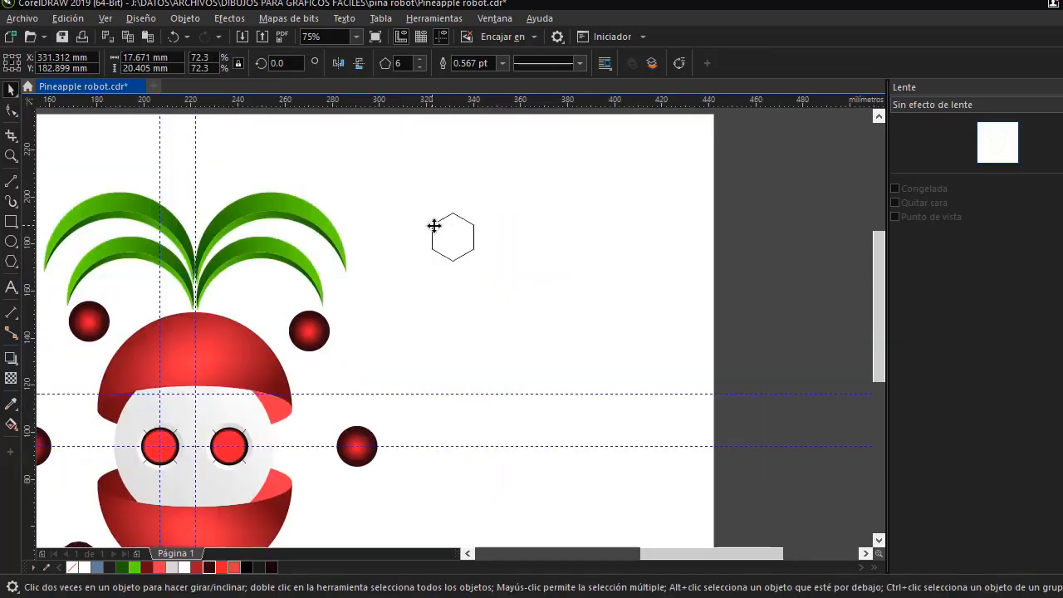
pyautogui.moveTo(434, 225); pyautogui.dragTo(571, 237)
pyautogui.hotkey('ctrl', 'r')
pyautogui.keyDown('shift'); pyautogui.click(504, 253); pyautogui.keyUp('shift')
pyautogui.keyDown('shift'); pyautogui.click(433, 227); pyautogui.keyUp('shift')
pyautogui.click(504, 220)
pyautogui.keyDown('shift'); pyautogui.click(441, 222); pyautogui.keyUp('shift')
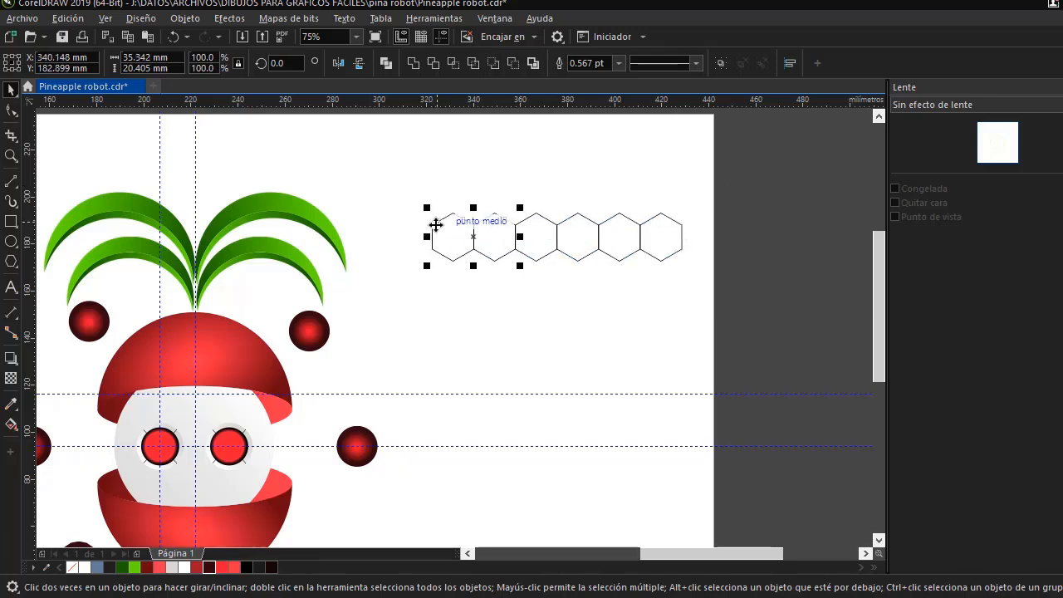
pyautogui.moveTo(435, 224); pyautogui.dragTo(693, 226)
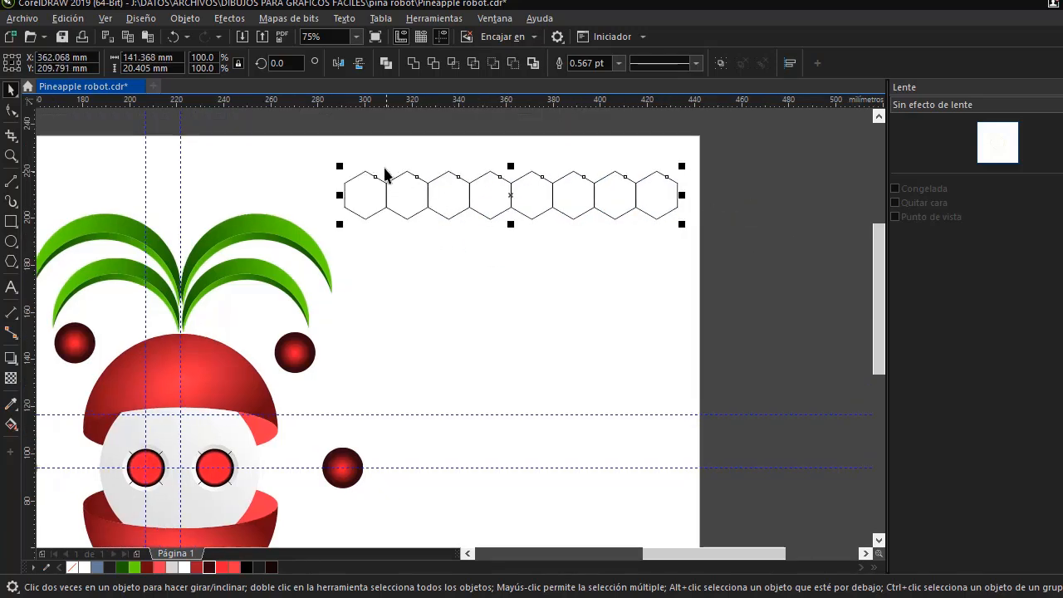
# Copy the row of eight hexagons directly below, offset by half a hexagon so the two rows interlock
pyautogui.moveTo(384, 173); pyautogui.dragTo(405, 208)
pyautogui.moveTo(521, 277); pyautogui.dragTo(712, 273)
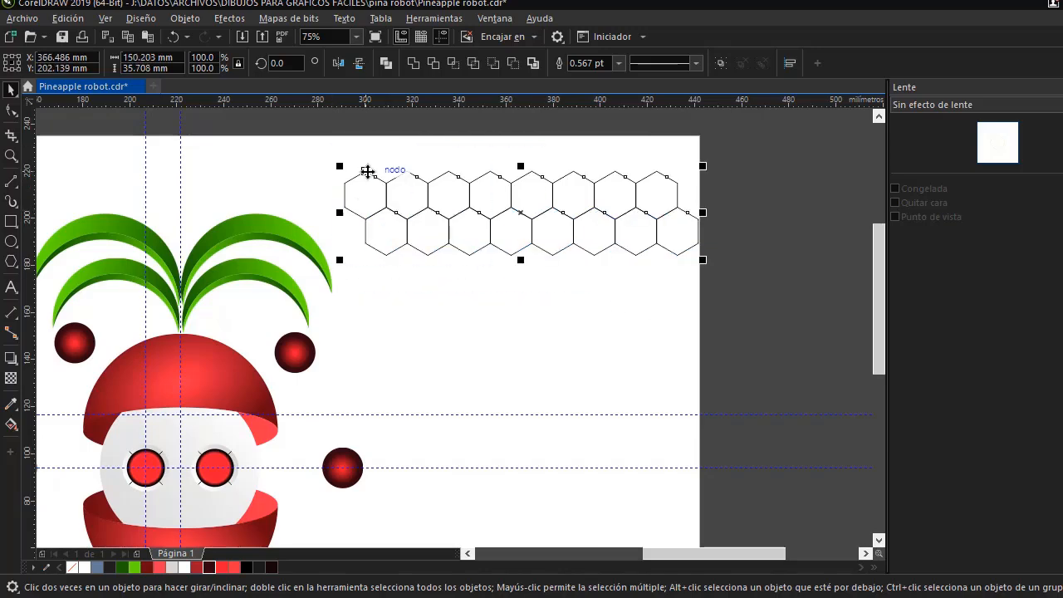